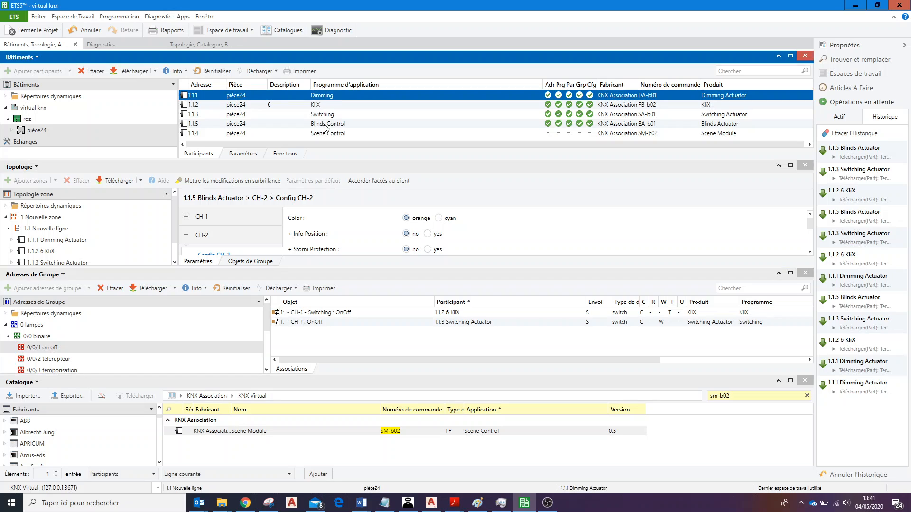
Go through the KliX, Switching, Blinds Control and Scene Control devices in the device list of pièce24.
click(321, 107)
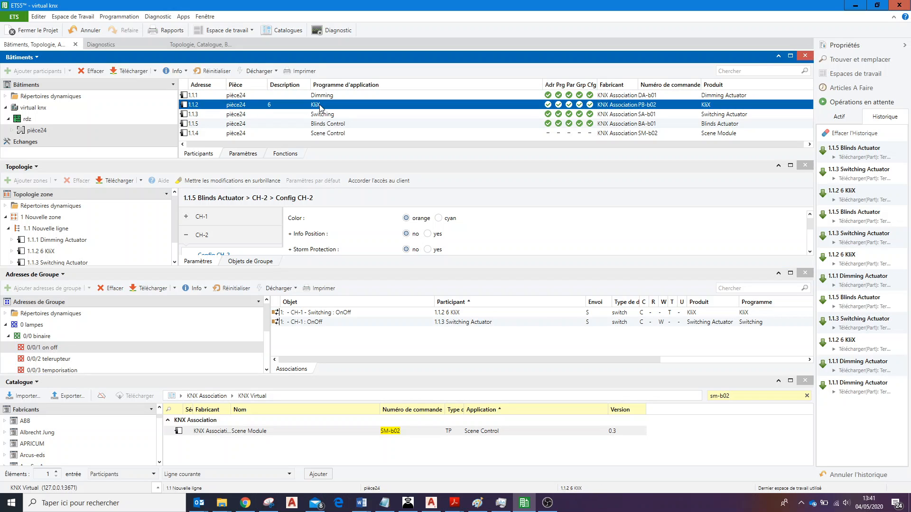
click(331, 115)
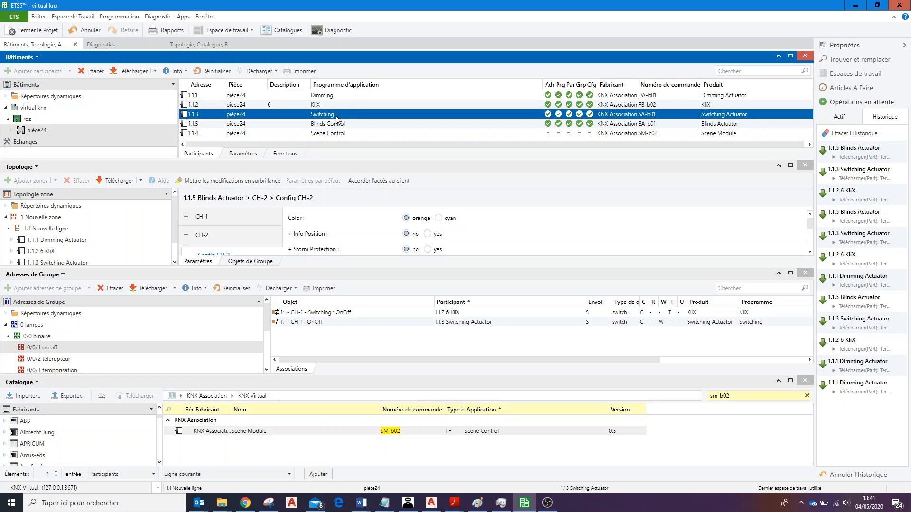
click(331, 125)
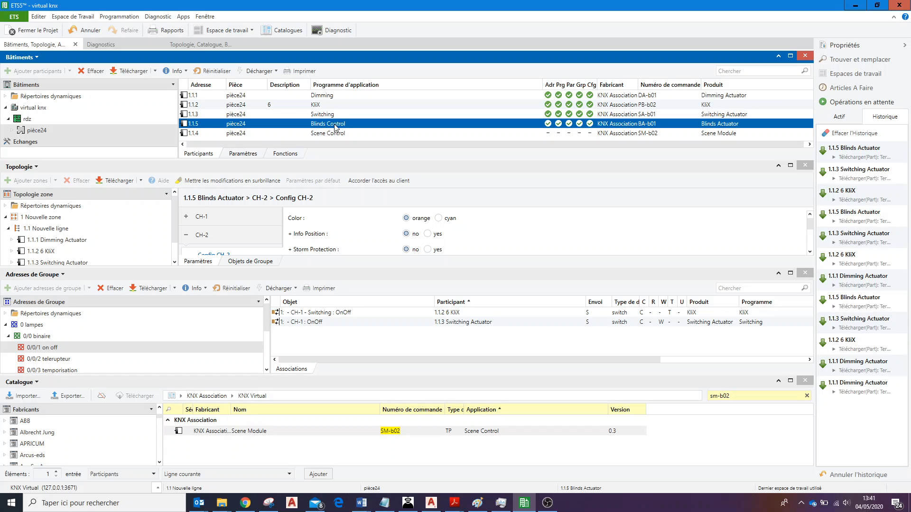
click(327, 134)
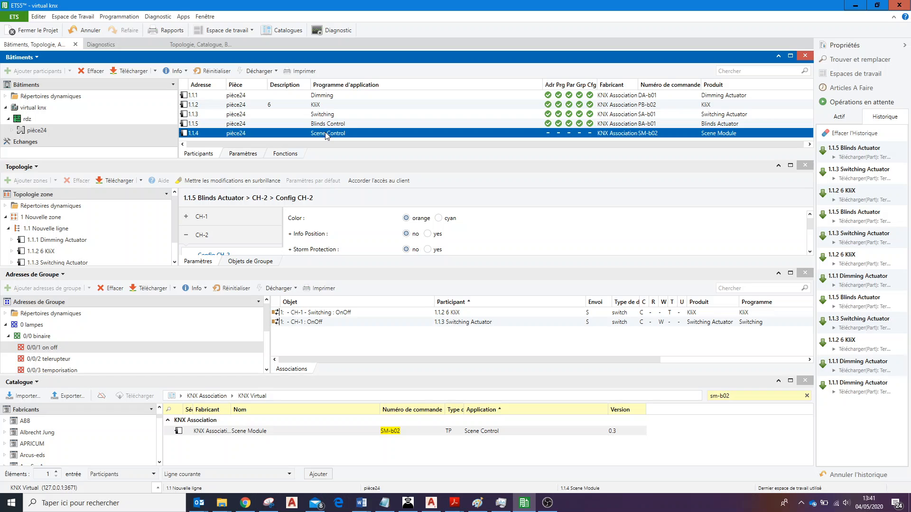
Check the simulated devices' addresses in KNX Virtual, returning to ETS5 to select device 1.1.4 Scene Control in pièce24.
click(408, 502)
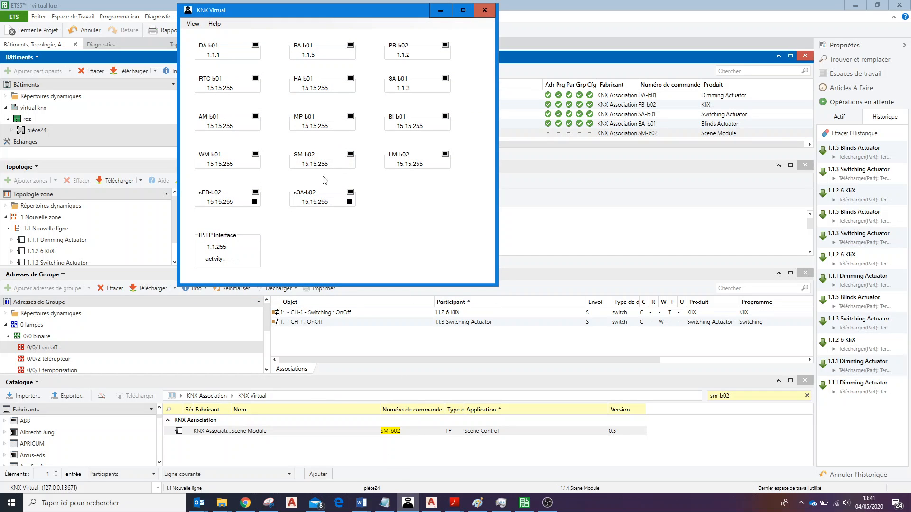
click(441, 10)
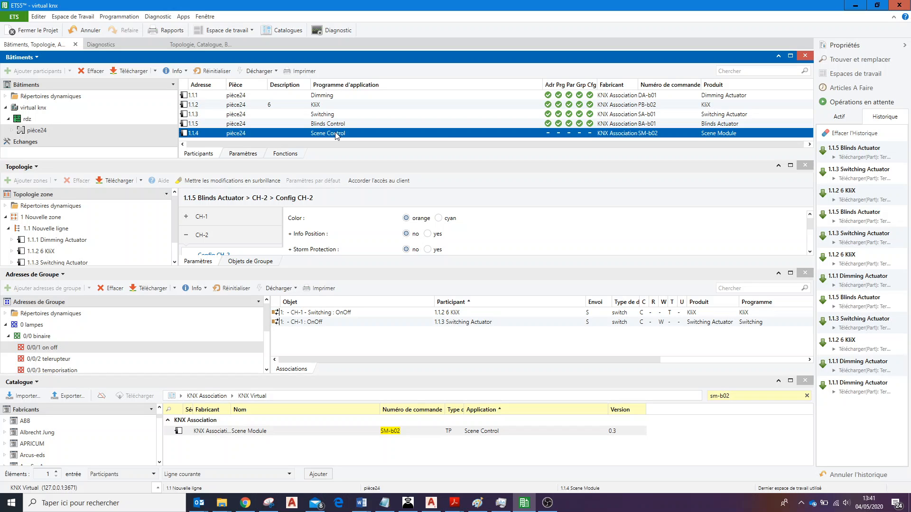
click(43, 131)
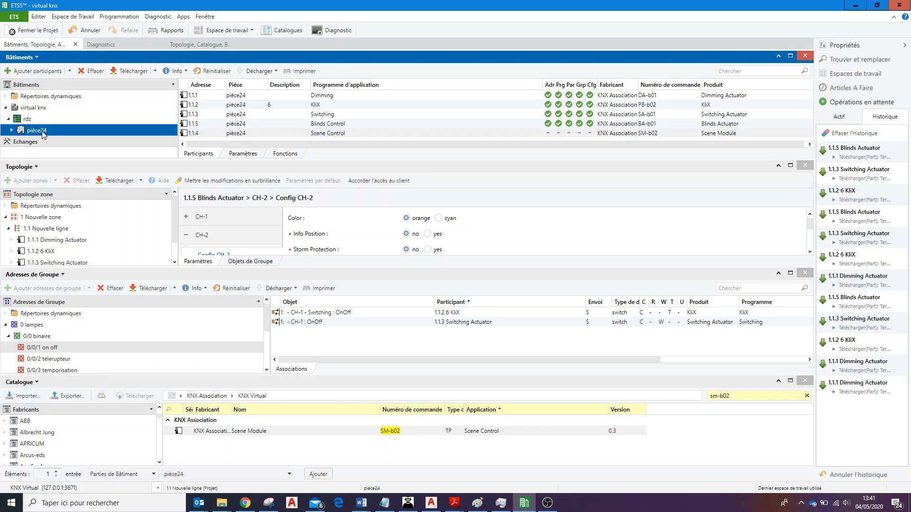
click(274, 133)
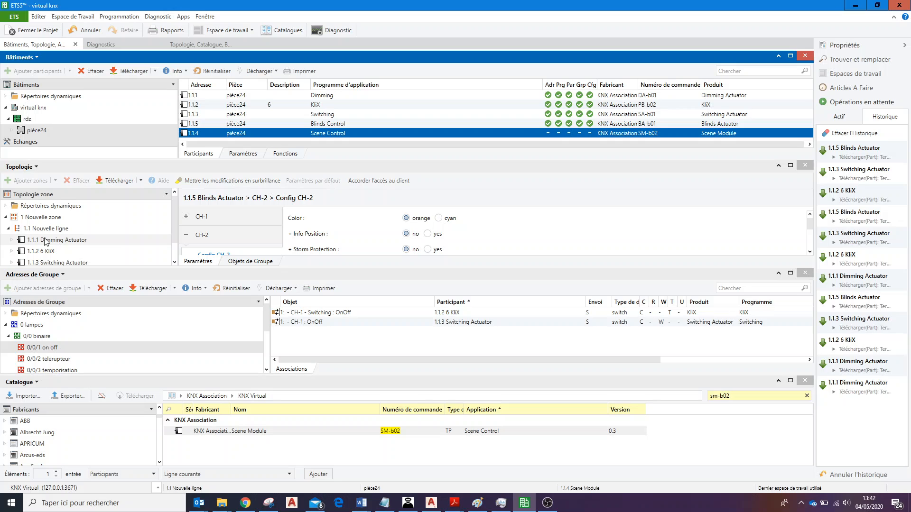
Review the groups under 0 lampes > 0/0 binaire and display the associations of group address 0/0/1 on off.
click(63, 350)
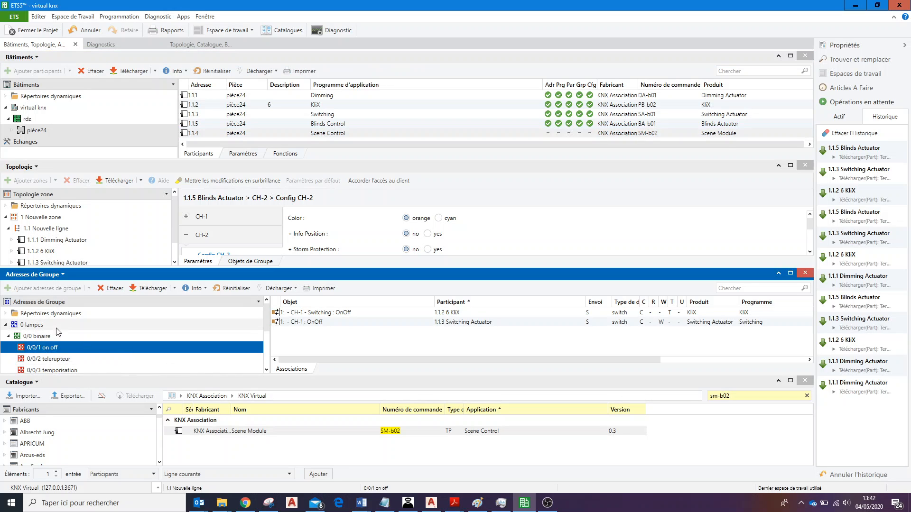
click(36, 325)
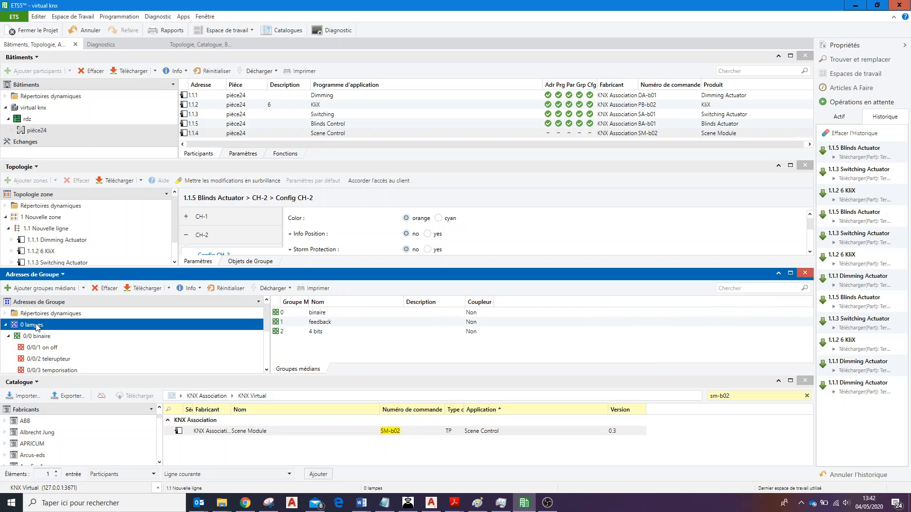
click(49, 337)
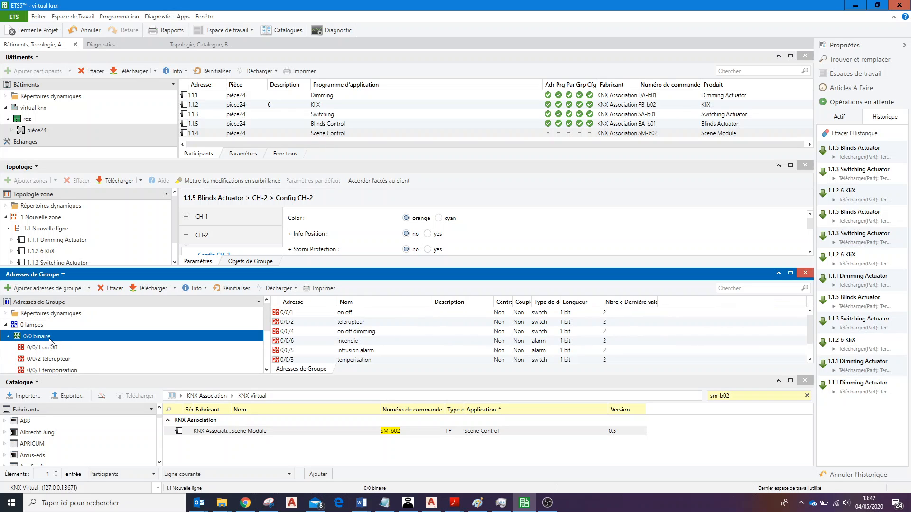
scroll(266, 372, down, 1)
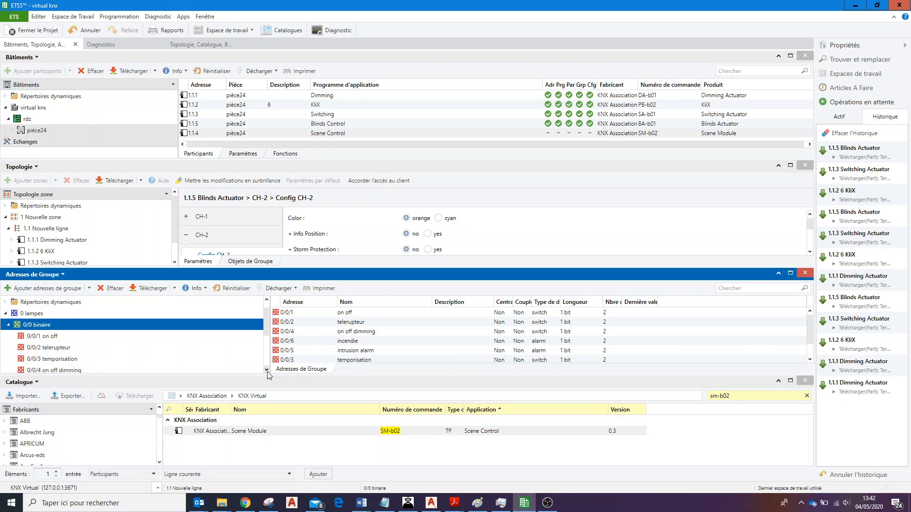
click(109, 314)
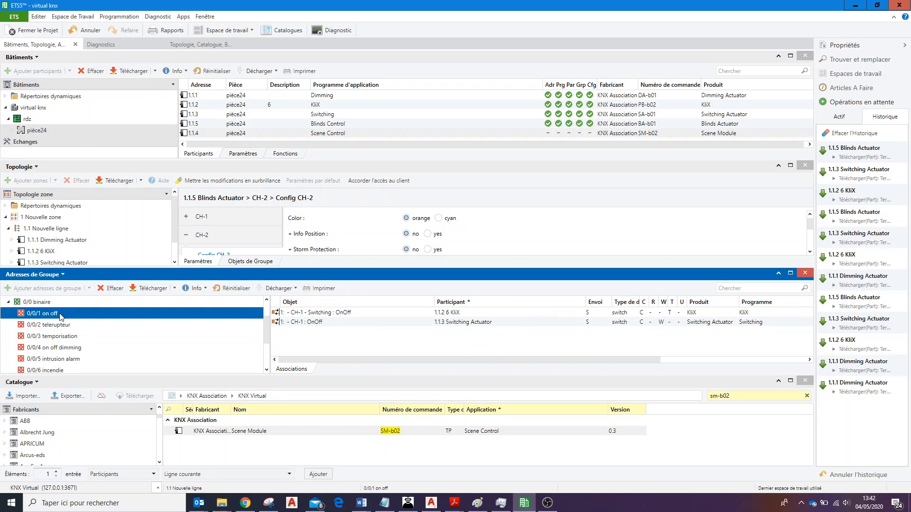
Switch to KNX Virtual, show the push-button and lamp view, and test the first row's 1 and 0 buttons.
click(408, 503)
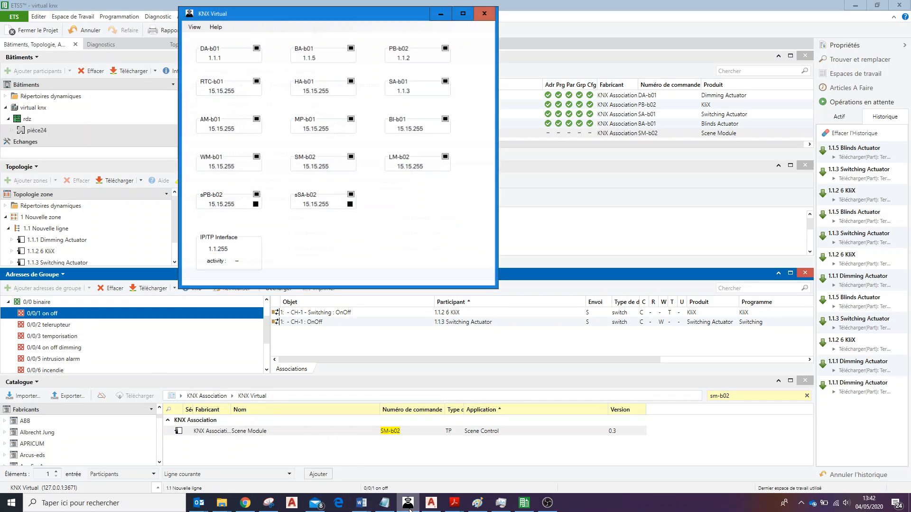
click(193, 23)
click(232, 65)
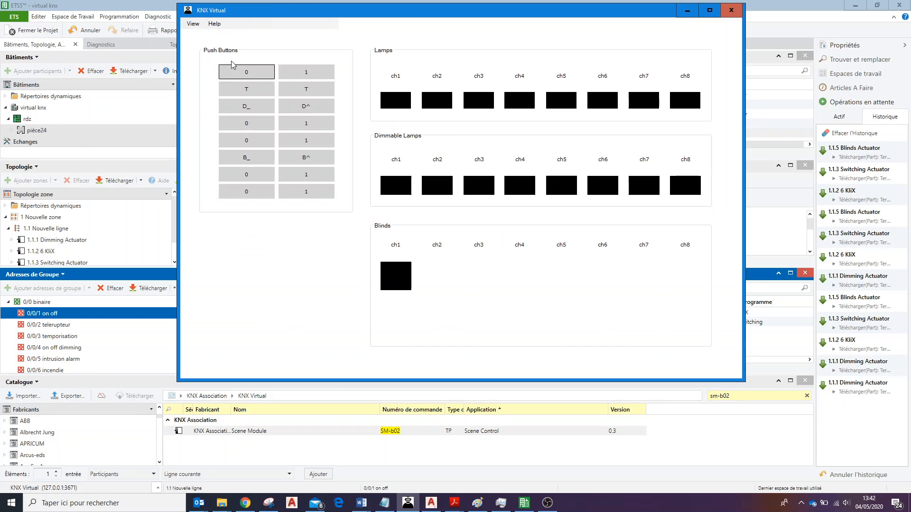
click(303, 74)
click(238, 75)
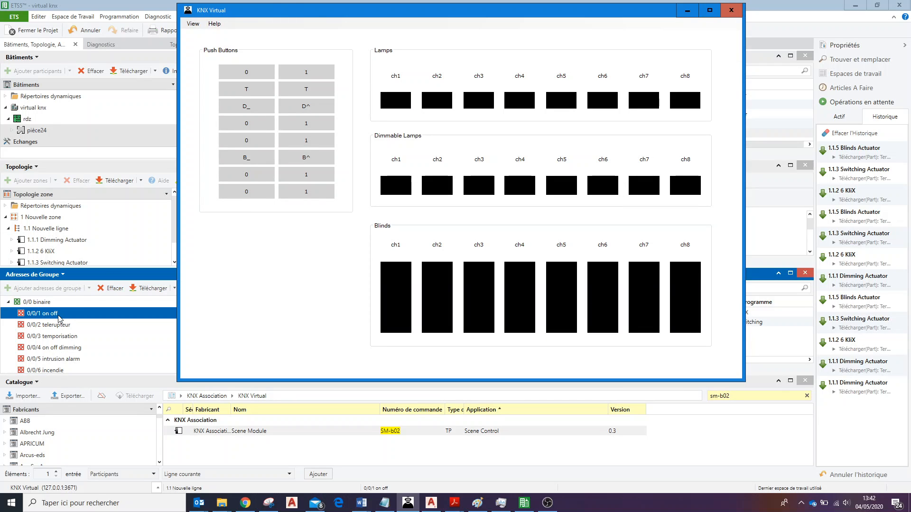
drag(397, 14, 472, 28)
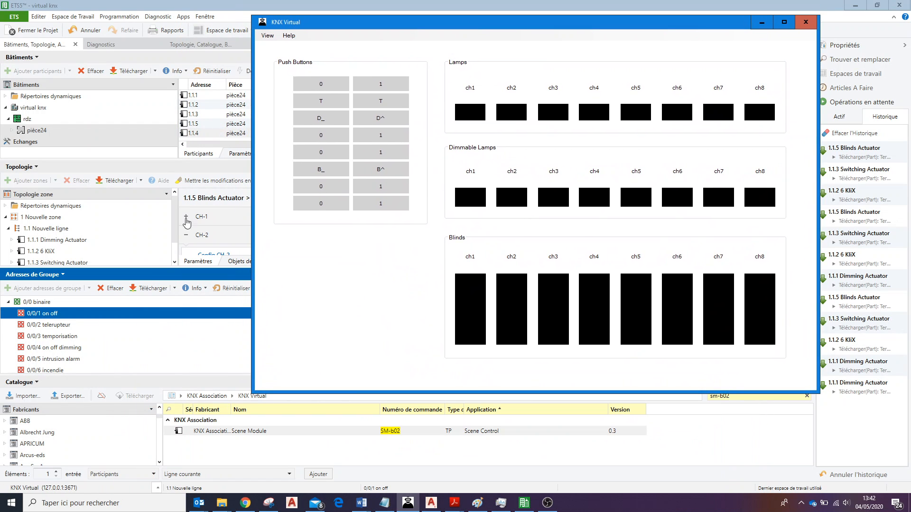
Display the associations of 0/0/2 telerupteur in ETS5 and test its toggle push button (T) in KNX Virtual.
click(69, 326)
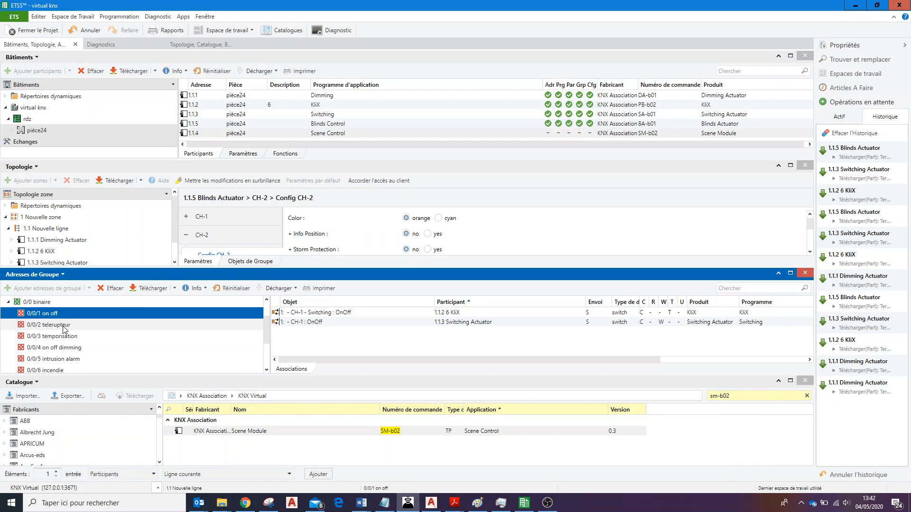
click(408, 503)
click(397, 101)
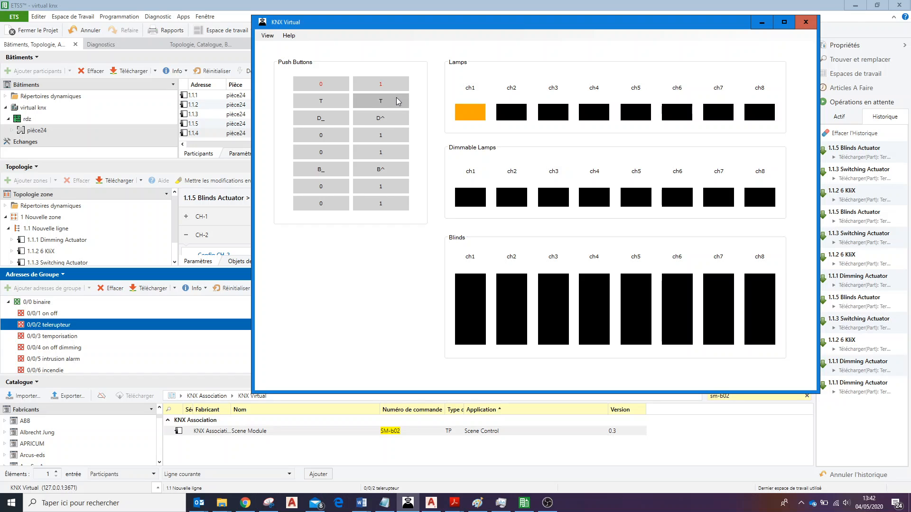
click(396, 100)
Display the associations of 0/0/3 temporisation in ETS5 and the group object of channel CH-4 on 1.1.2 6 KliX.
click(74, 337)
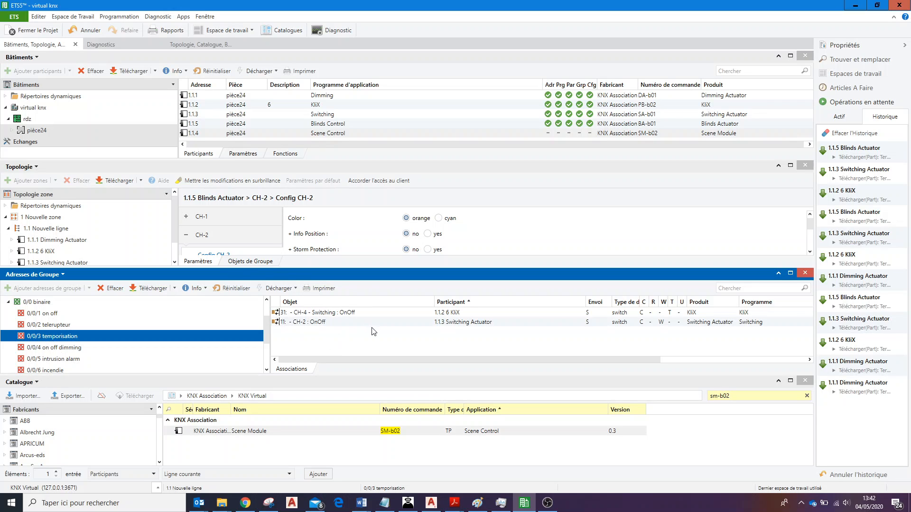
click(388, 316)
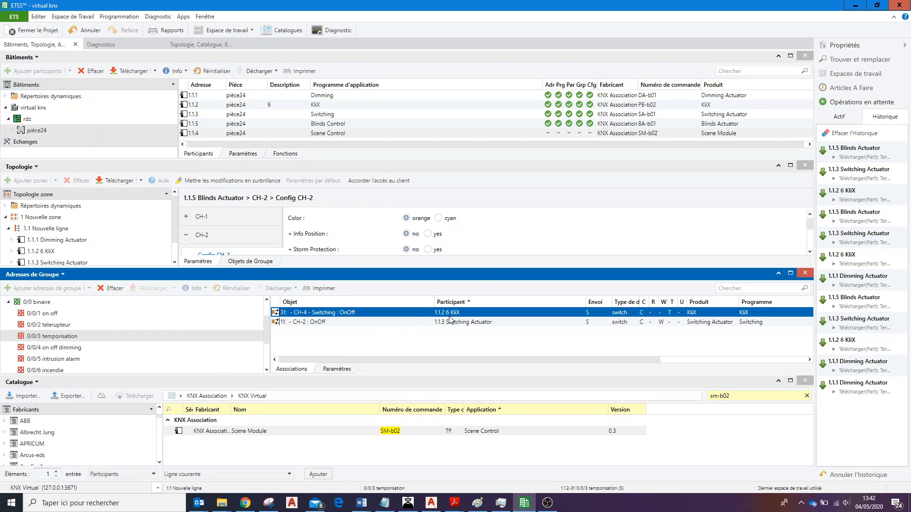
click(70, 252)
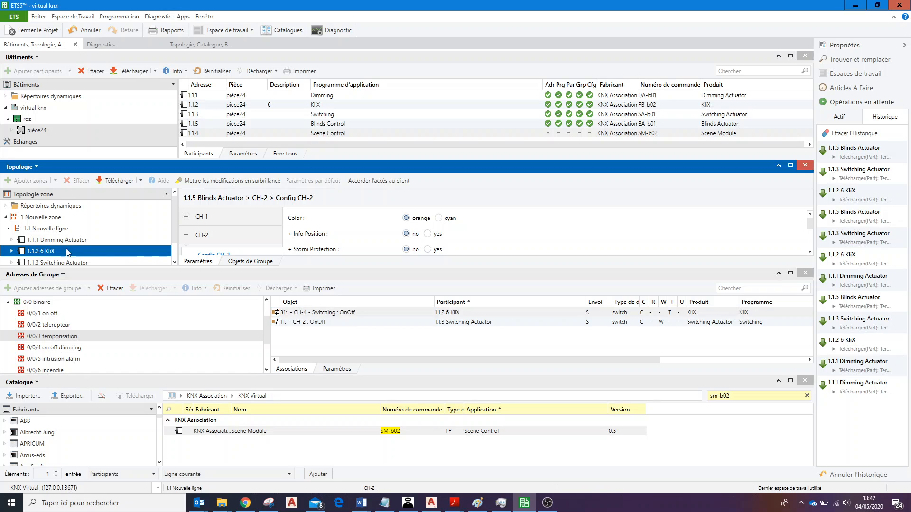
click(12, 252)
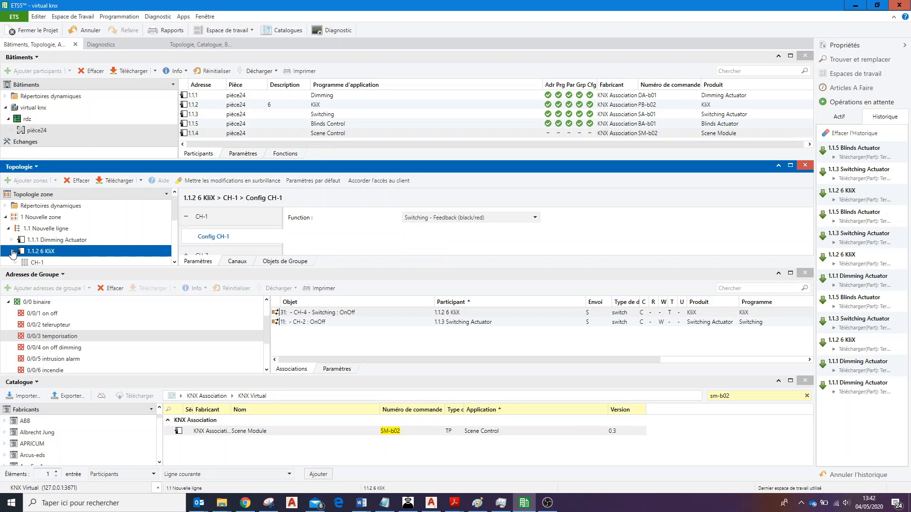
click(175, 261)
click(175, 261)
click(130, 262)
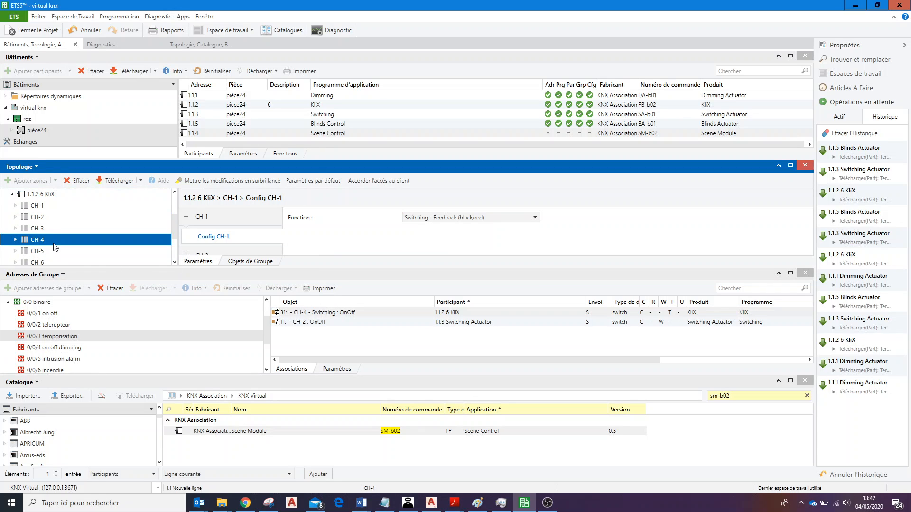
click(249, 262)
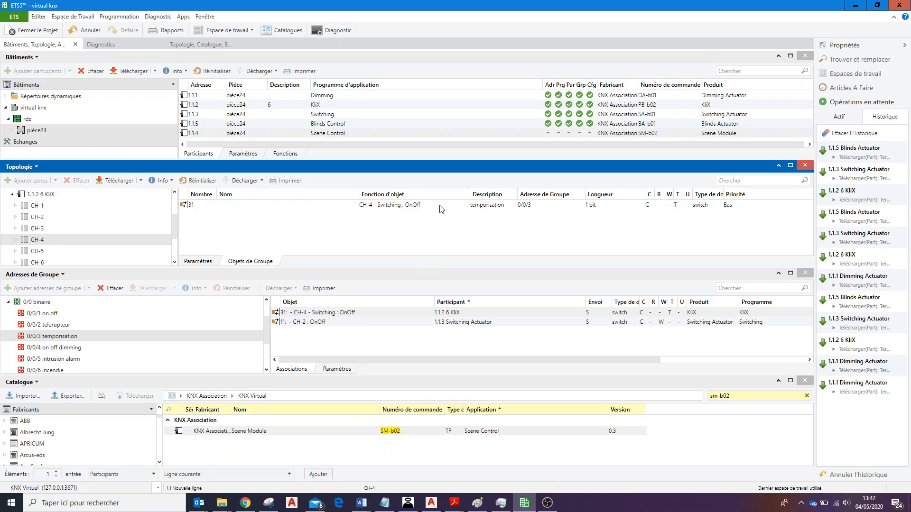
click(400, 207)
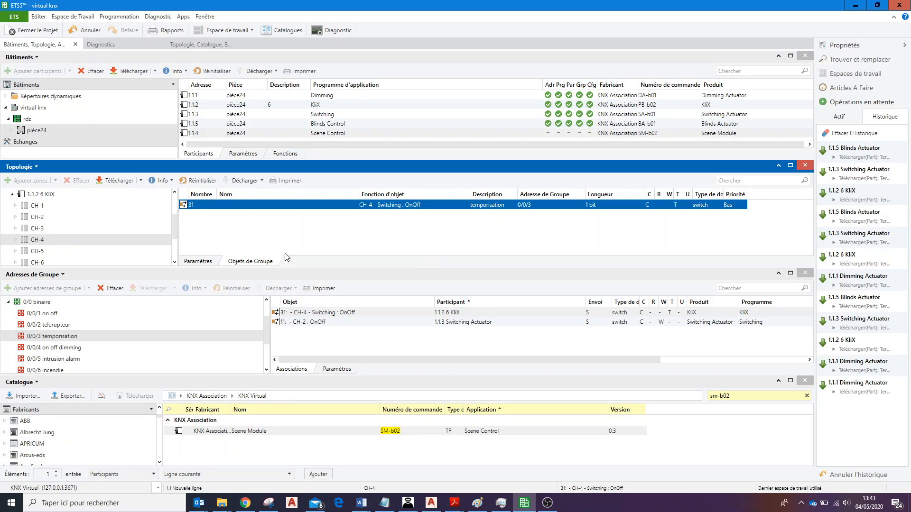
Check the Function parameter in Config CH-4 of 1.1.2 6 KliX against its temporisation association.
click(198, 261)
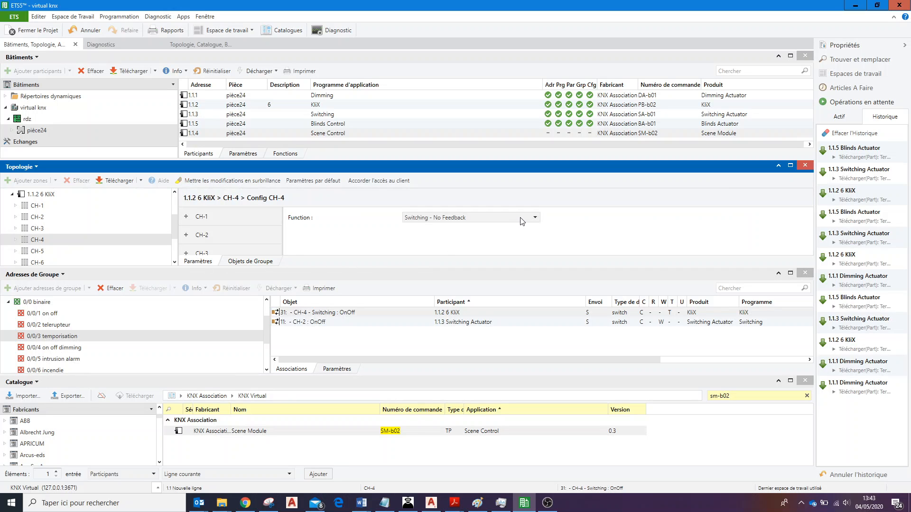
scroll(231, 235, down, 2)
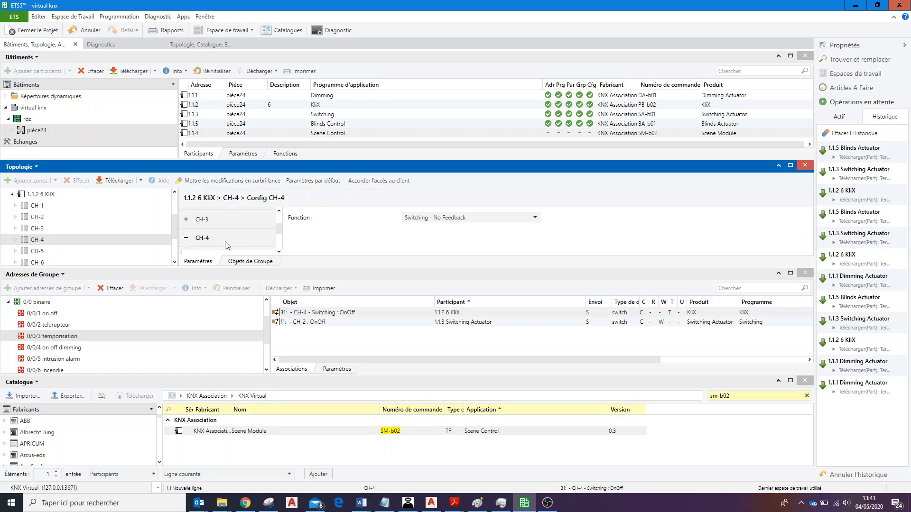
click(186, 237)
click(228, 242)
scroll(242, 243, down, 2)
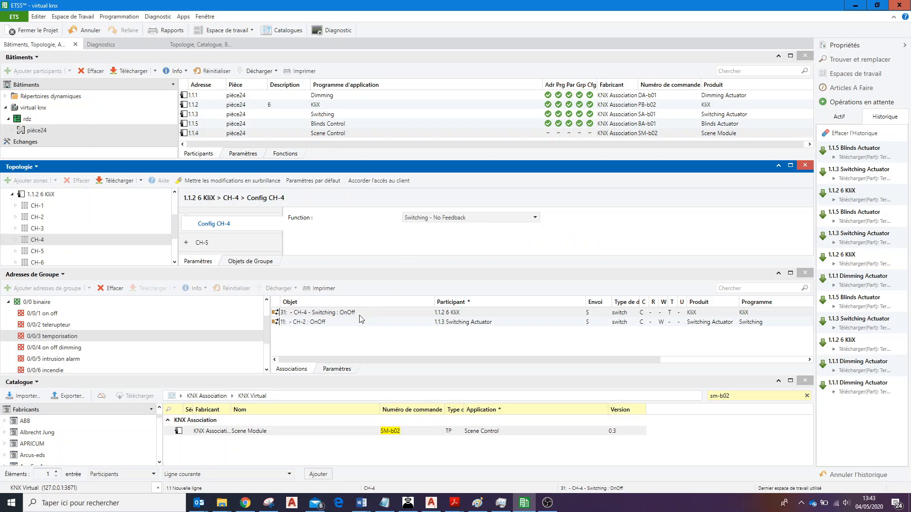
click(375, 314)
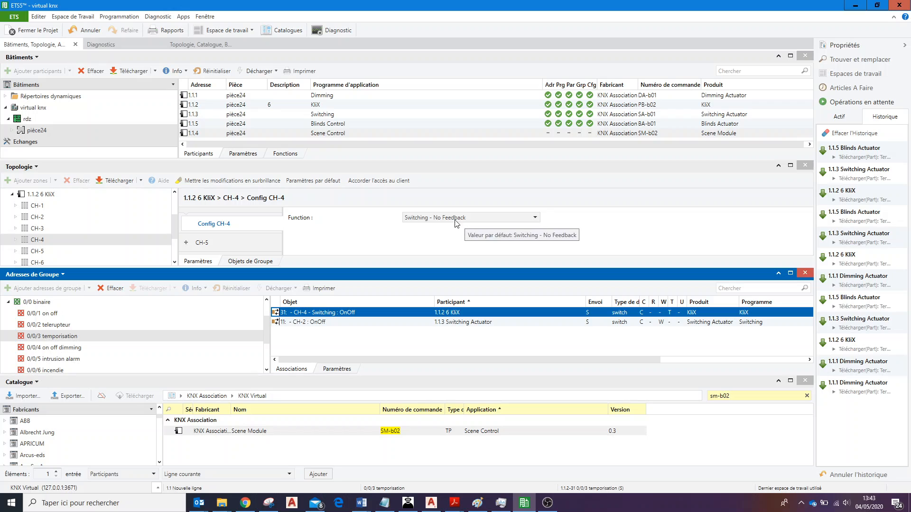
Locate the CH-2 OnOff object of 1.1.3 Switching Actuator, associated with 0/0/3 temporisation, in the topology and select it.
click(351, 327)
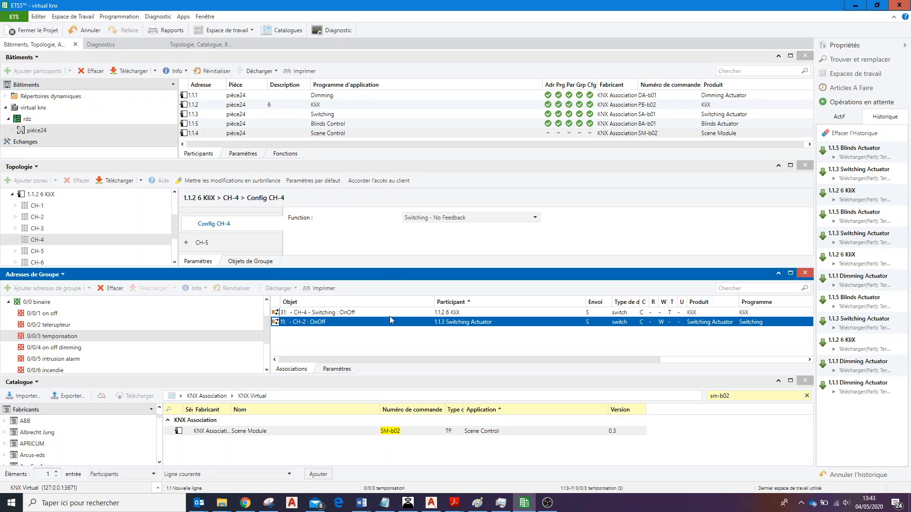
click(11, 195)
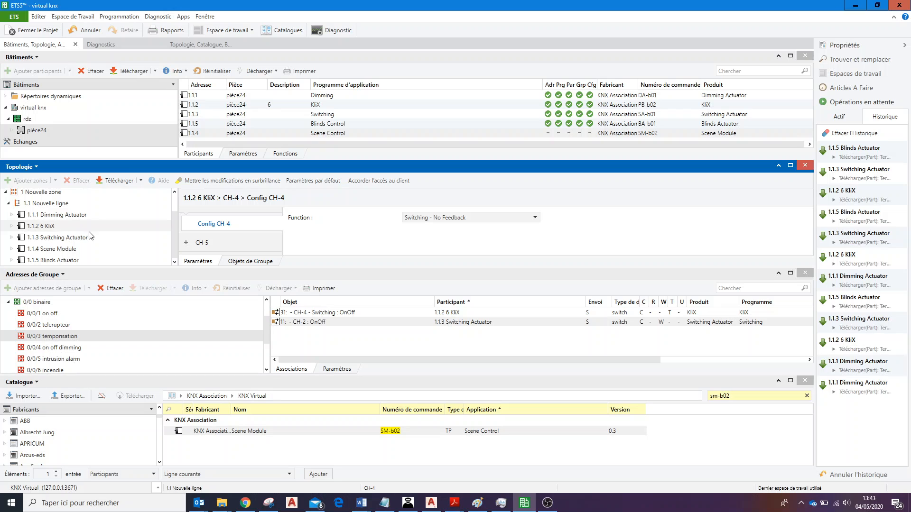
click(58, 240)
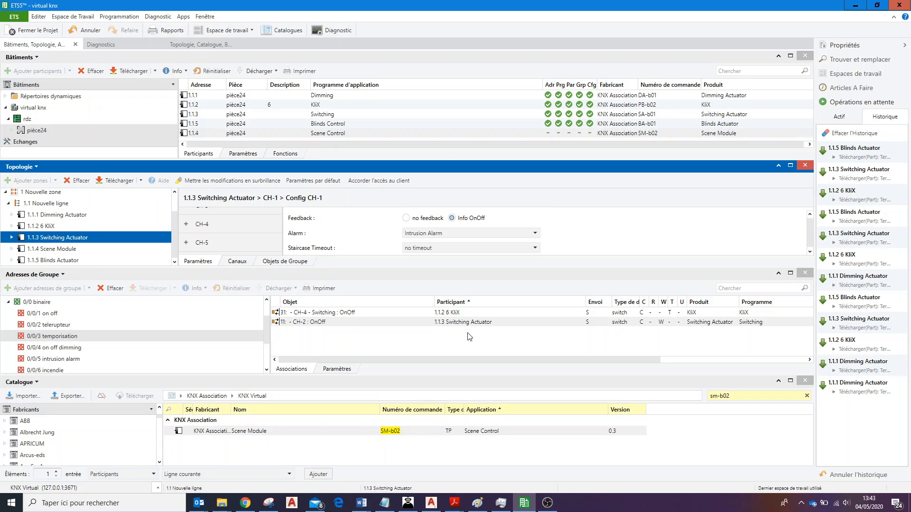
click(12, 237)
click(28, 261)
click(16, 261)
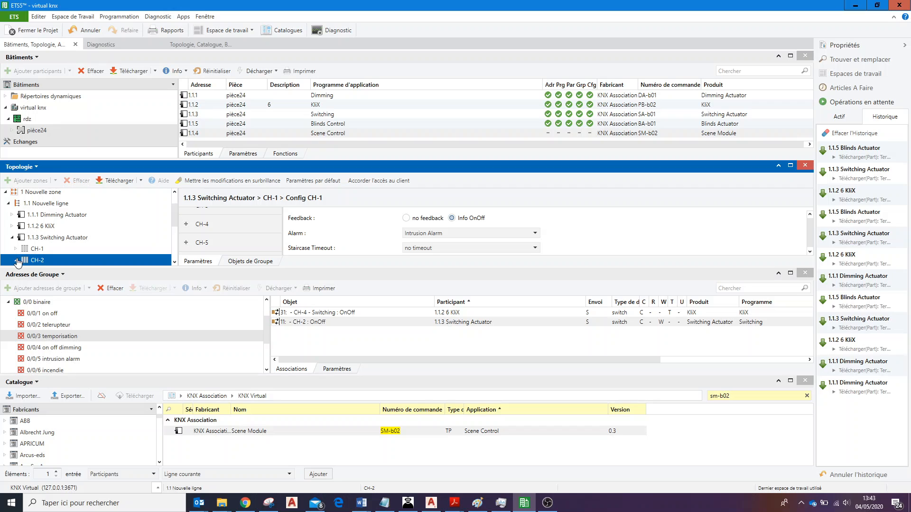
click(118, 235)
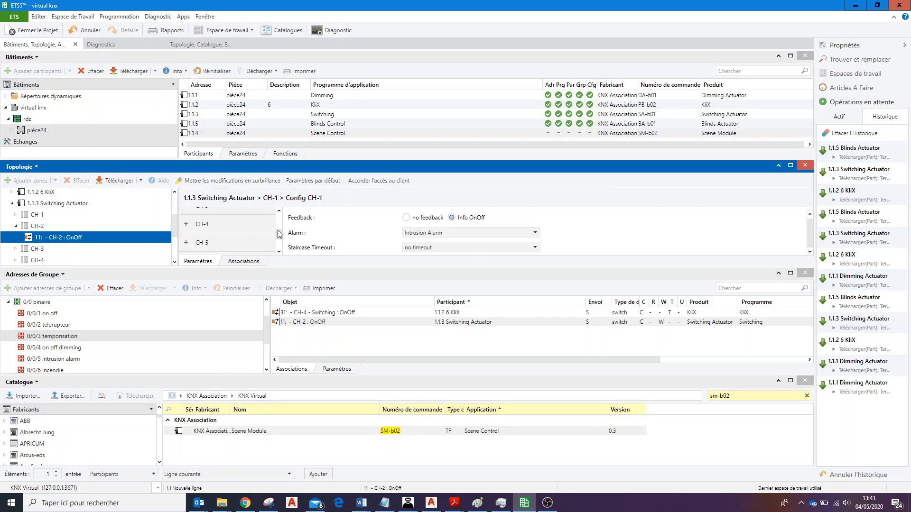
Check the Staircase Timeout parameter in Config CH-2 of 1.1.3 Switching Actuator against its association with 0/0/3 temporisation.
scroll(208, 228, up, 2)
click(219, 223)
click(216, 241)
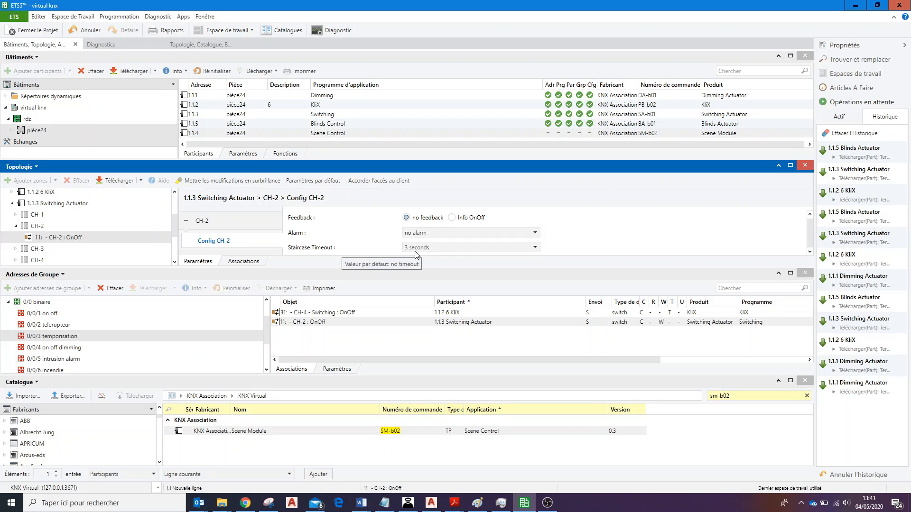
click(249, 263)
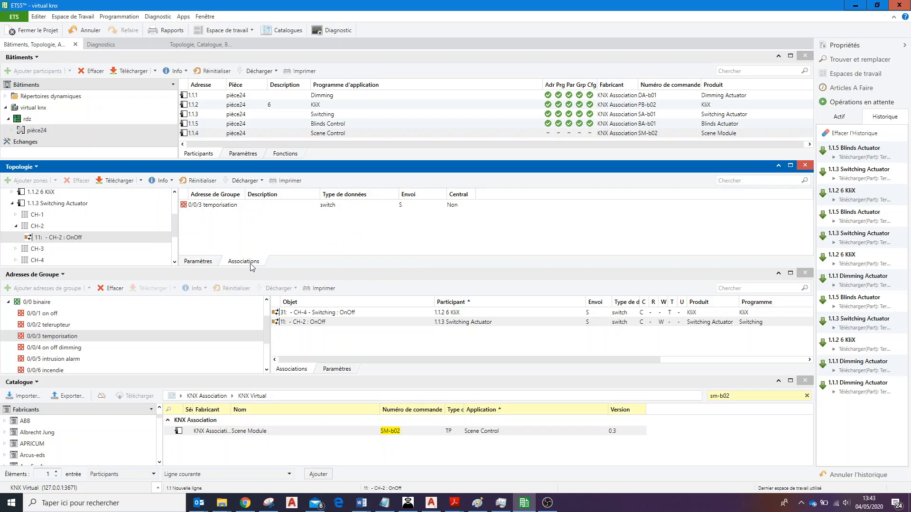
click(242, 205)
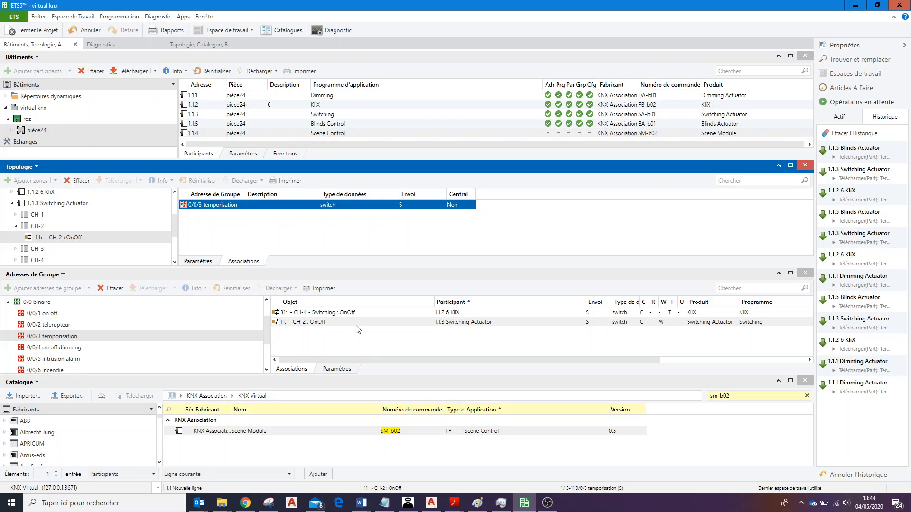
click(371, 323)
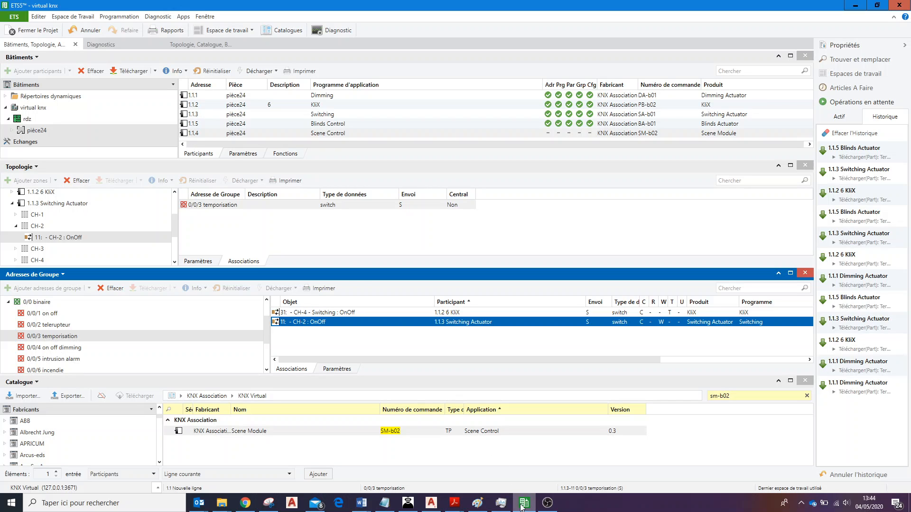
Test the temporisation function in KNX Virtual with the 1 and 0 push buttons of channel CH-4, then return to ETS5.
click(409, 504)
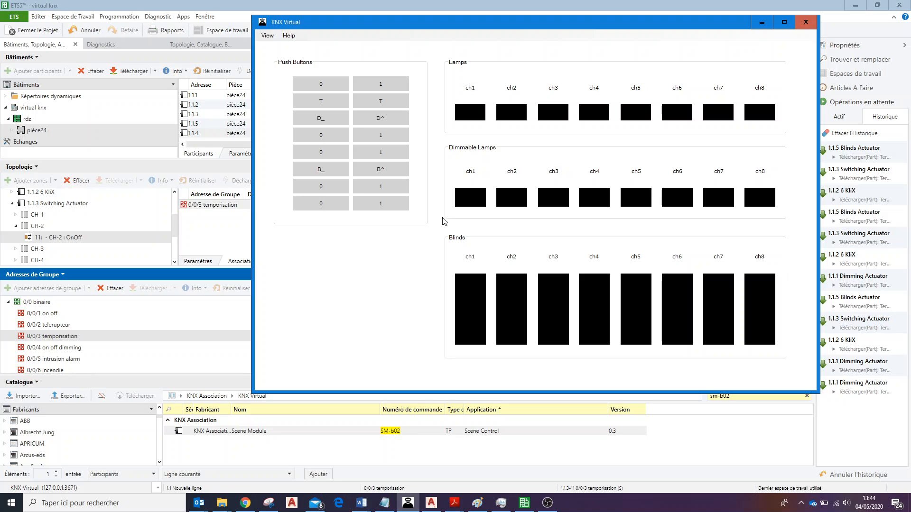
drag(505, 26, 457, 182)
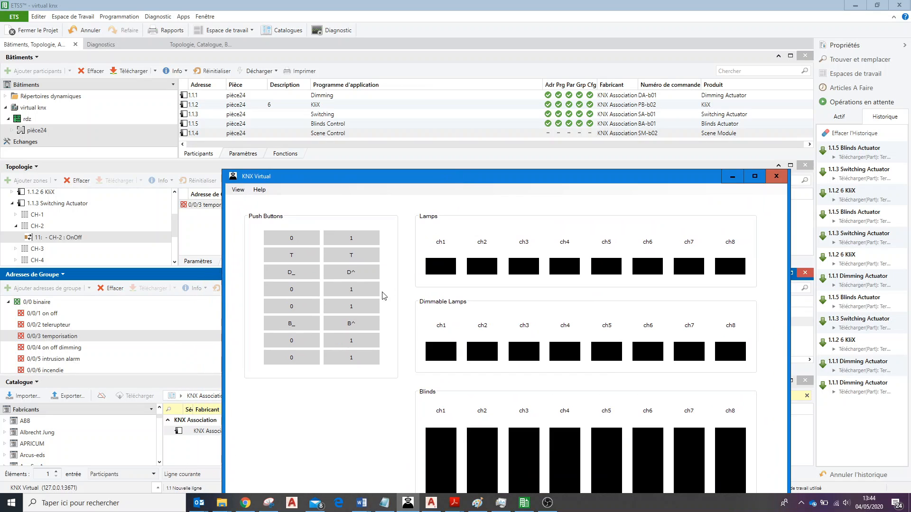
click(352, 294)
drag(522, 177, 495, 137)
click(332, 254)
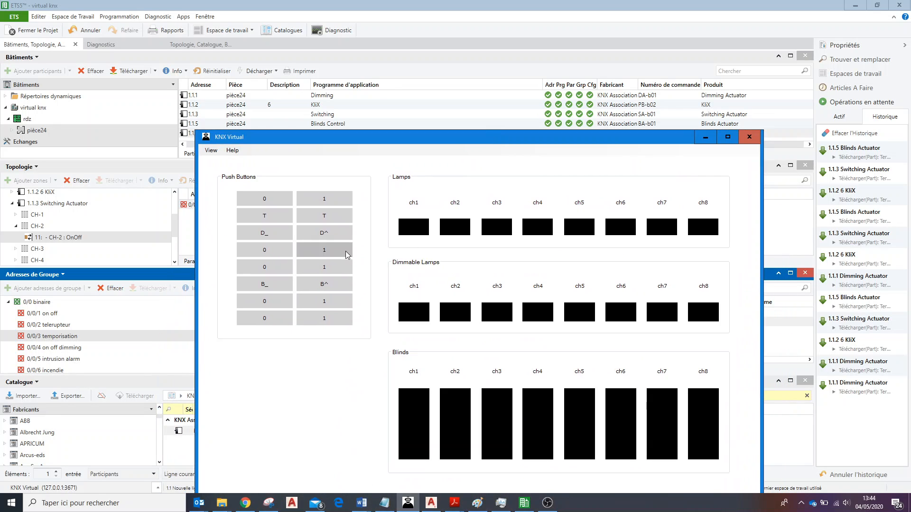
click(287, 251)
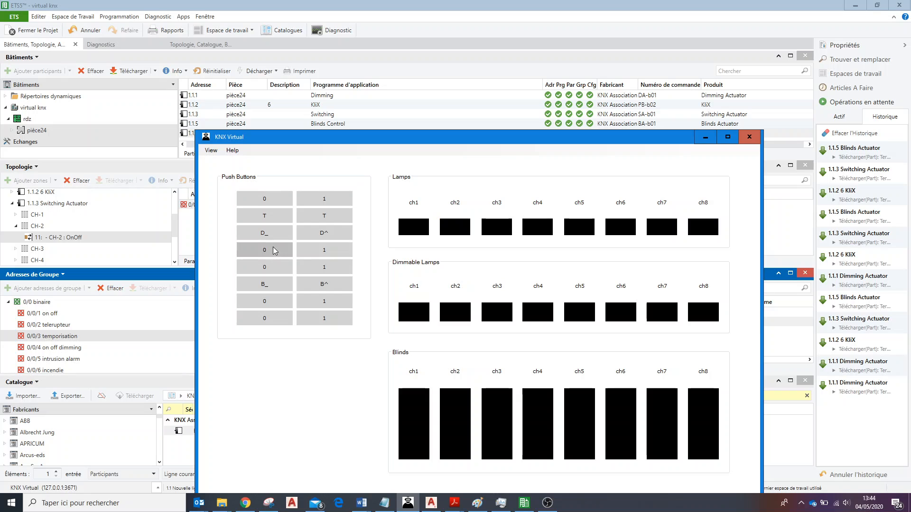
click(330, 258)
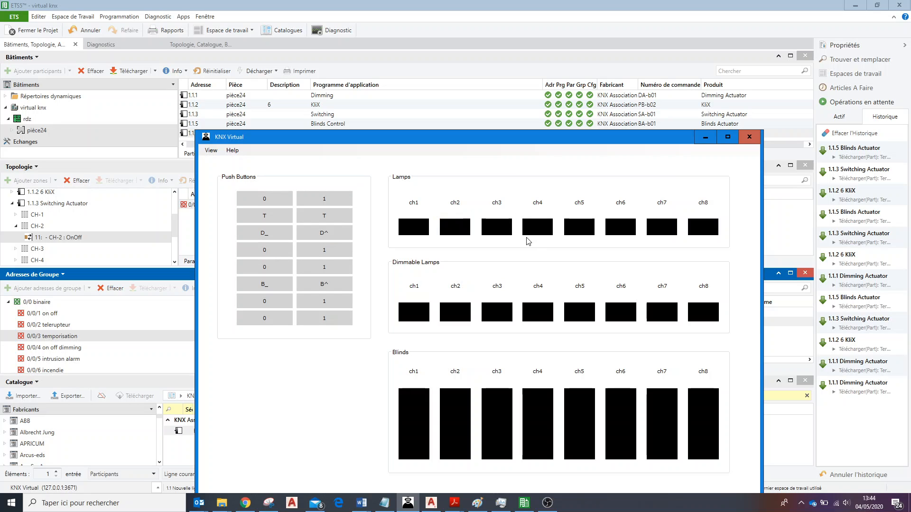
click(705, 136)
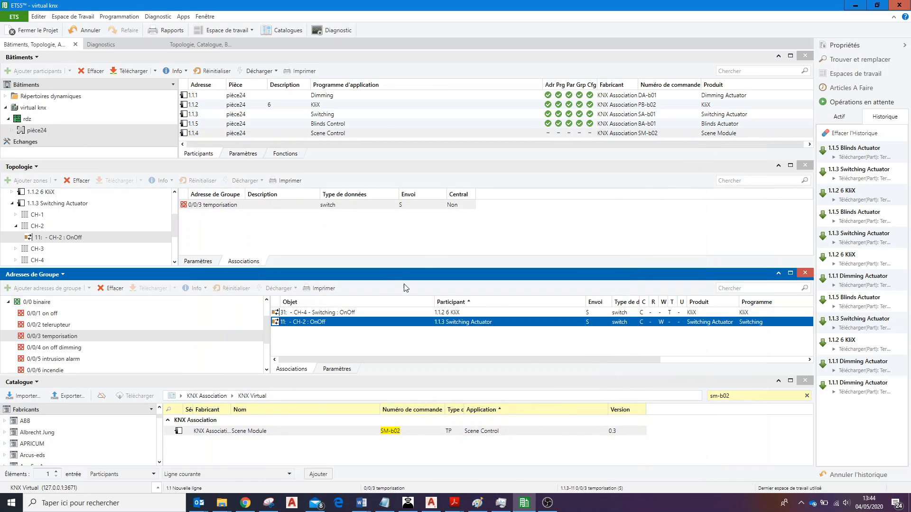
Display the associations of 0/0/4 on off dimming and of 0/0/5 intrusion alarm in the binaire group.
click(60, 338)
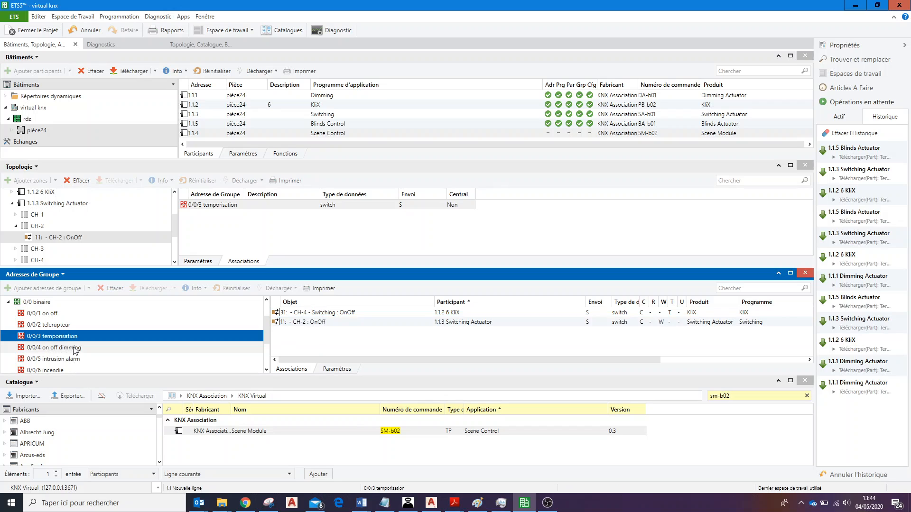
click(267, 370)
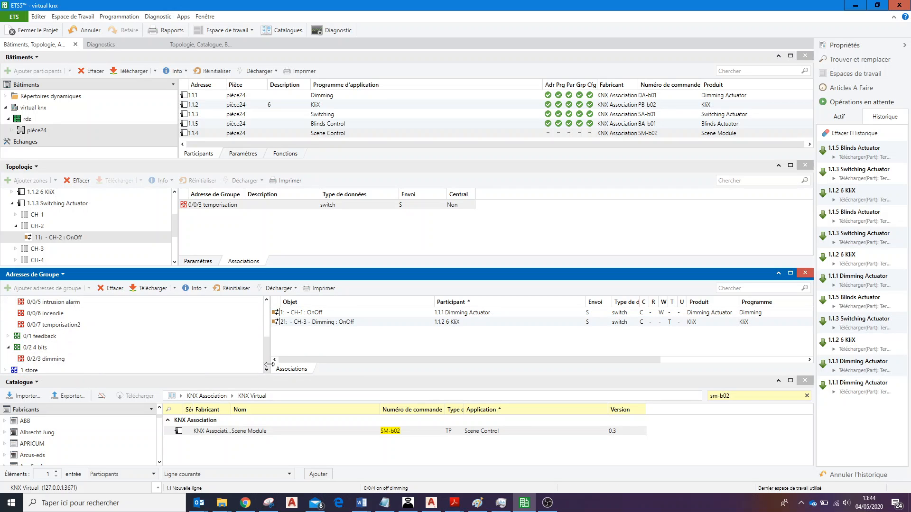
click(267, 299)
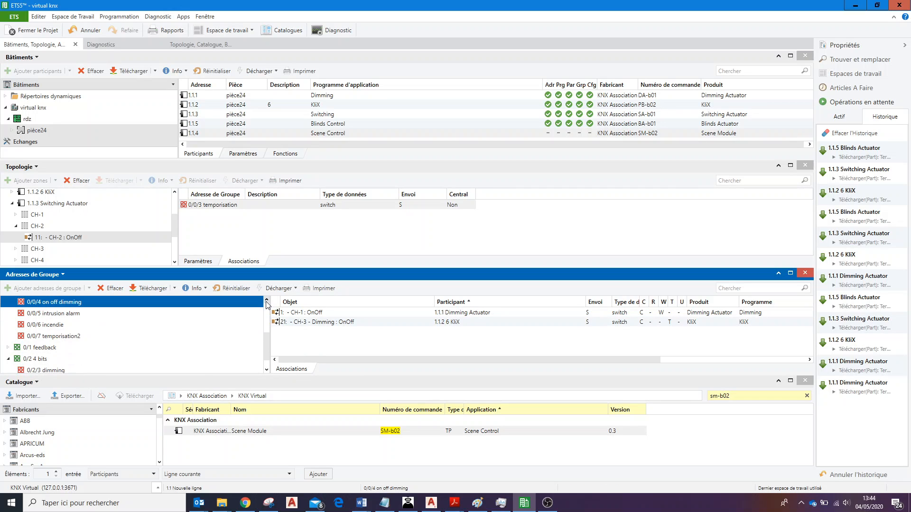
click(56, 315)
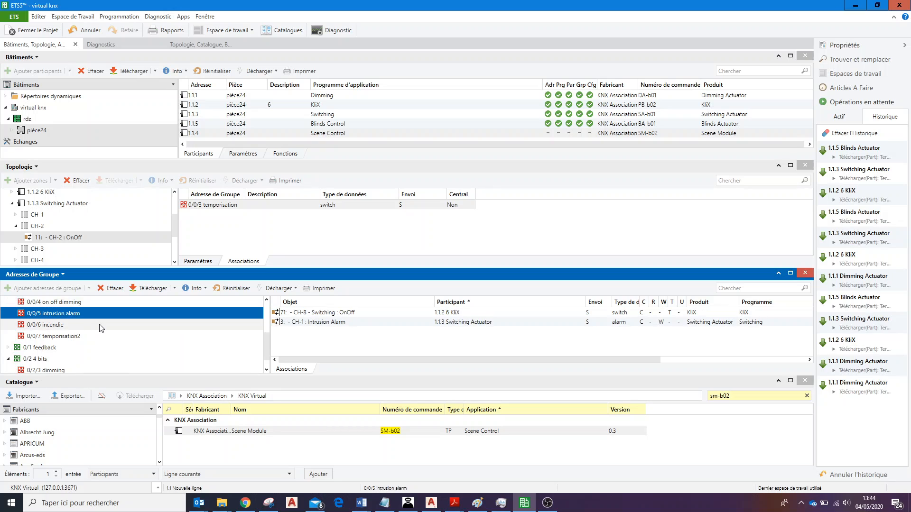
double_click(266, 300)
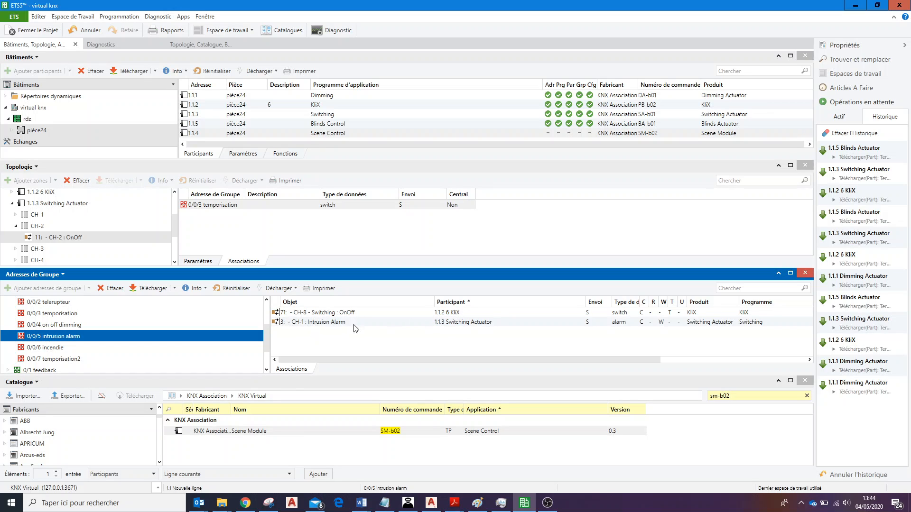
Check the Alarm parameter and the Intrusion Alarm group object of CH-1 on 1.1.3 Switching Actuator.
click(369, 323)
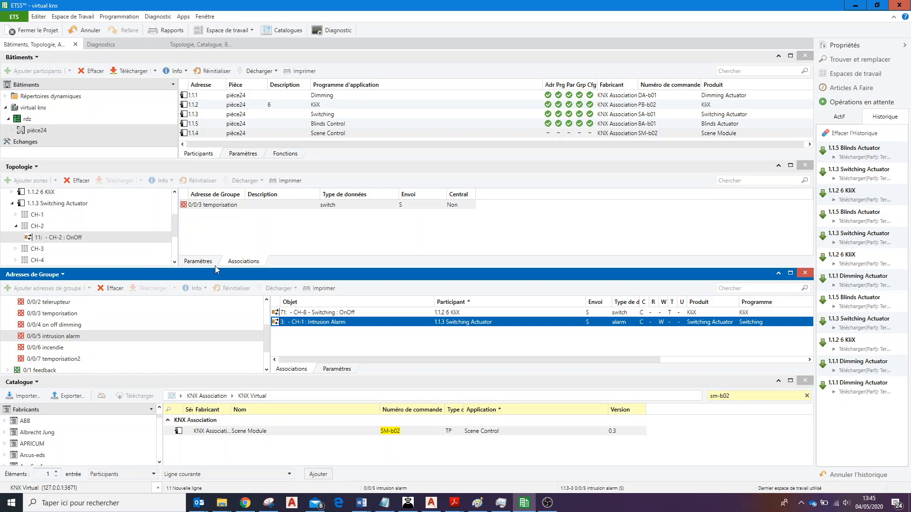
click(126, 215)
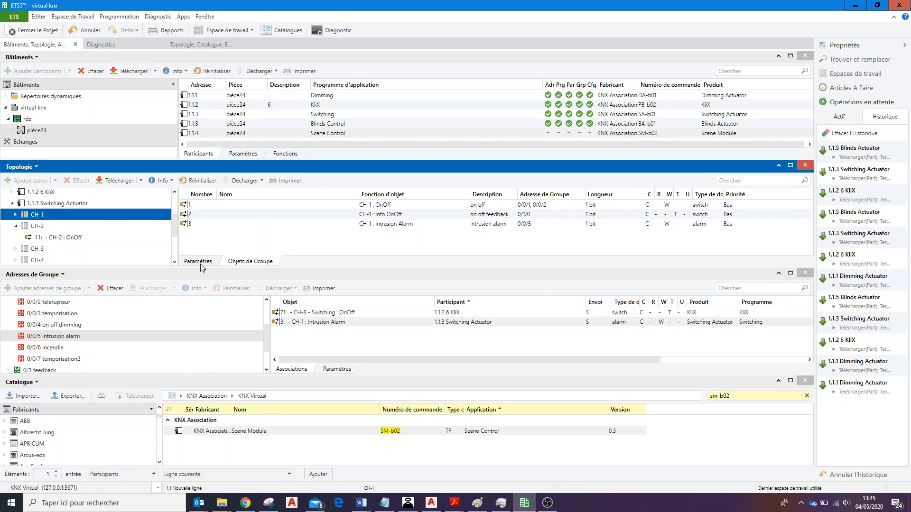
click(197, 262)
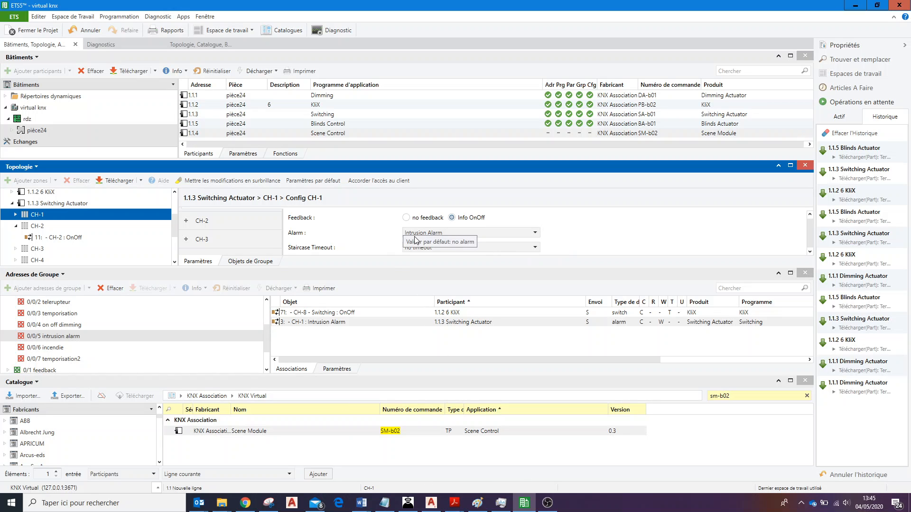
click(250, 262)
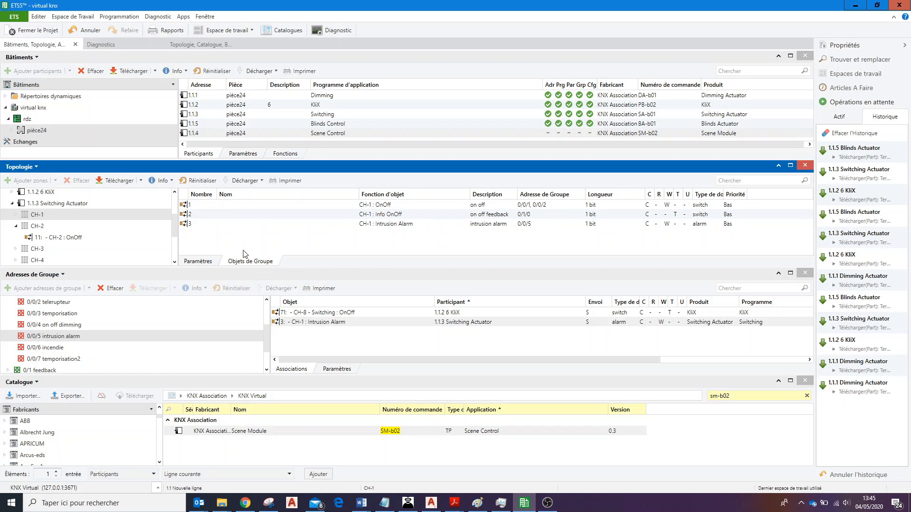
click(238, 226)
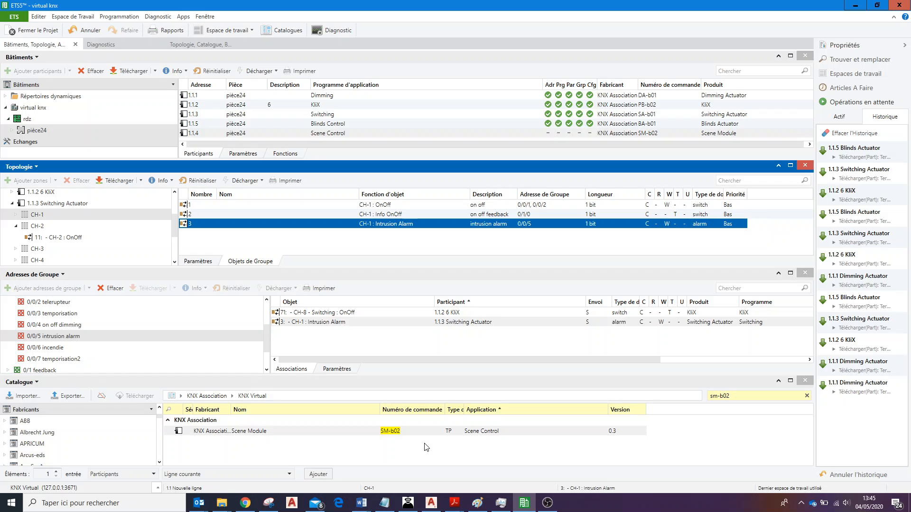
Trigger the intrusion alarm on lamp ch1 in KNX Virtual with push button 1 of channel CH-8.
click(408, 503)
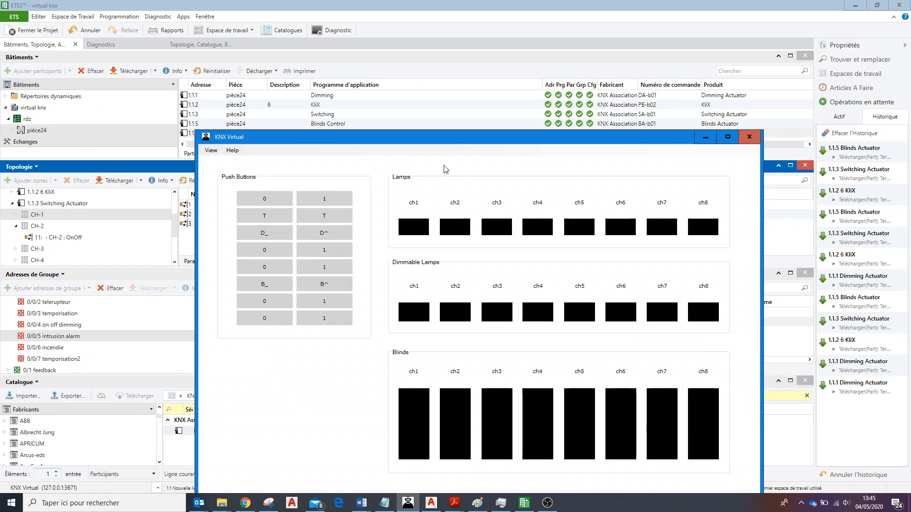
drag(447, 143, 577, 79)
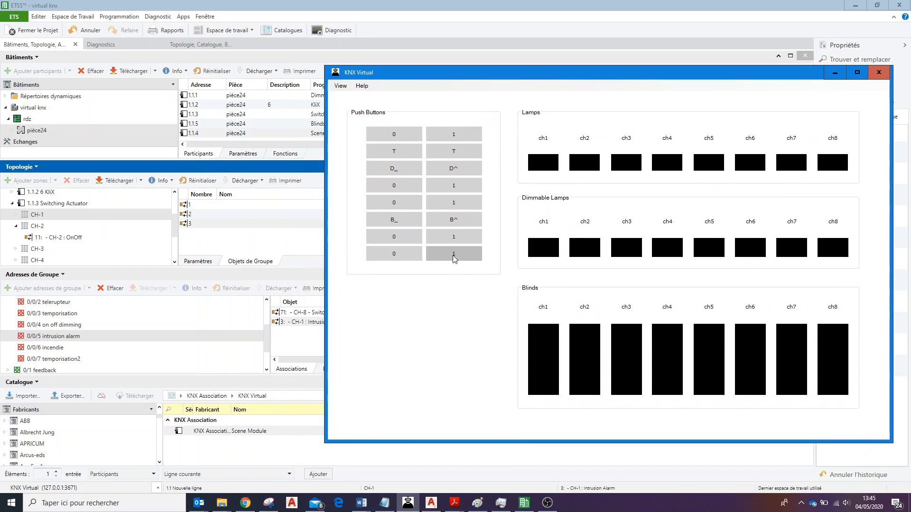
click(454, 258)
click(543, 162)
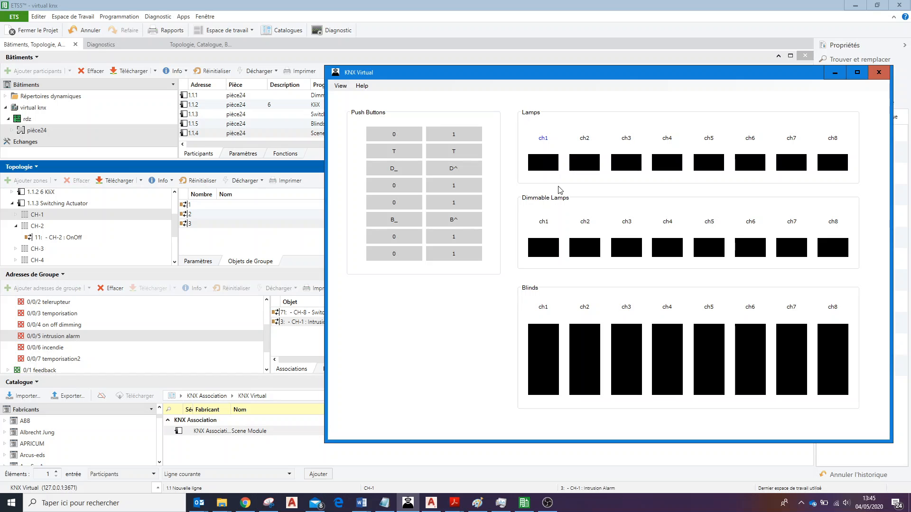
drag(548, 73, 537, 354)
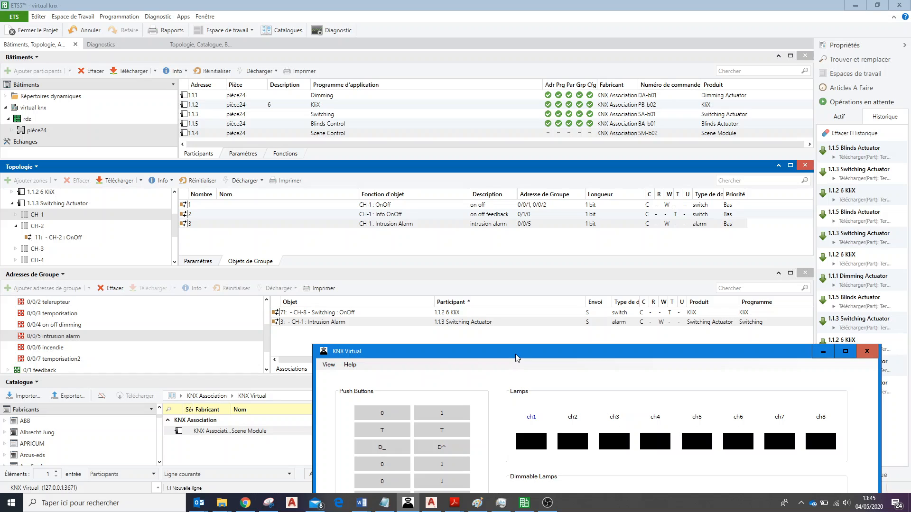
drag(516, 358, 510, 122)
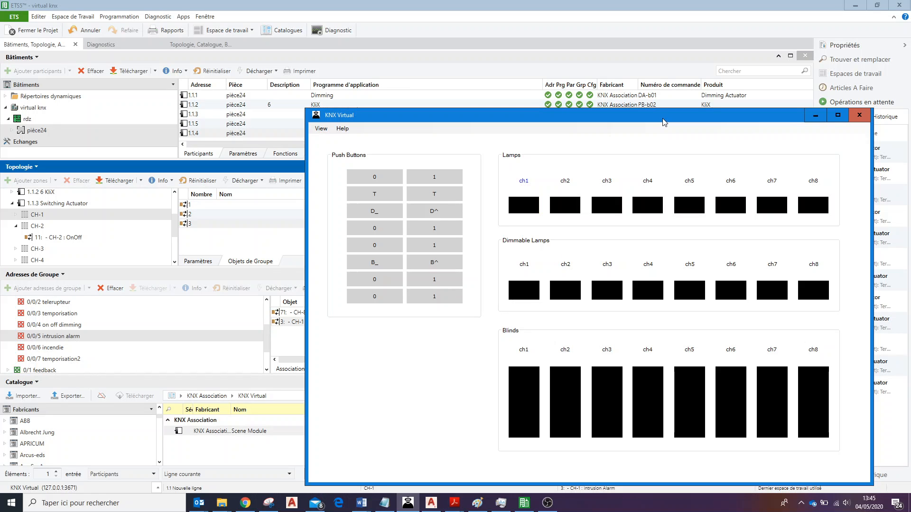
drag(664, 122, 564, 282)
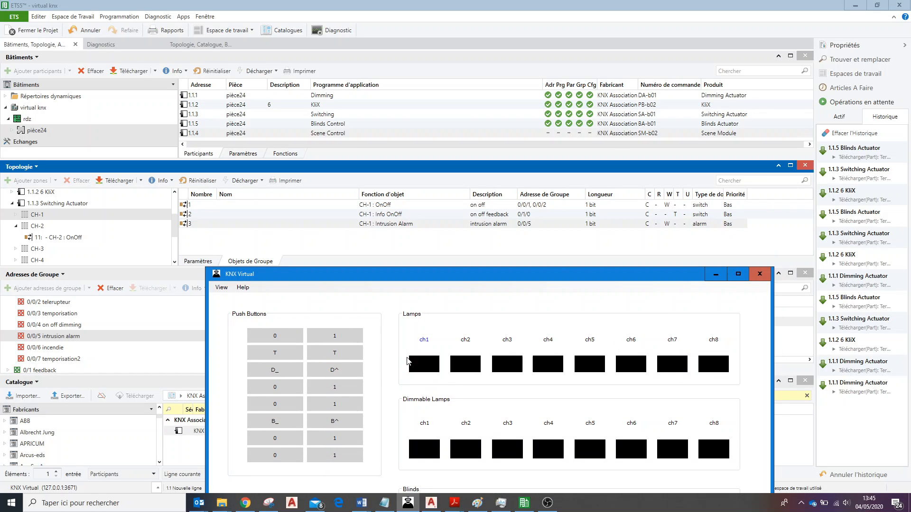
Test lamp ch1 in KNX Virtual with the on/off push buttons (1 and 0) and the toggle push button (T).
click(340, 336)
click(341, 336)
click(337, 337)
click(279, 337)
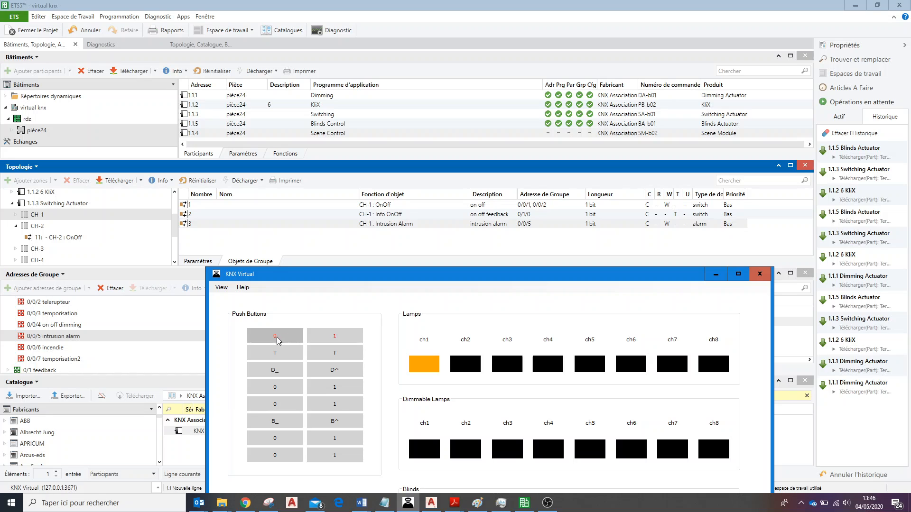
click(326, 354)
click(326, 354)
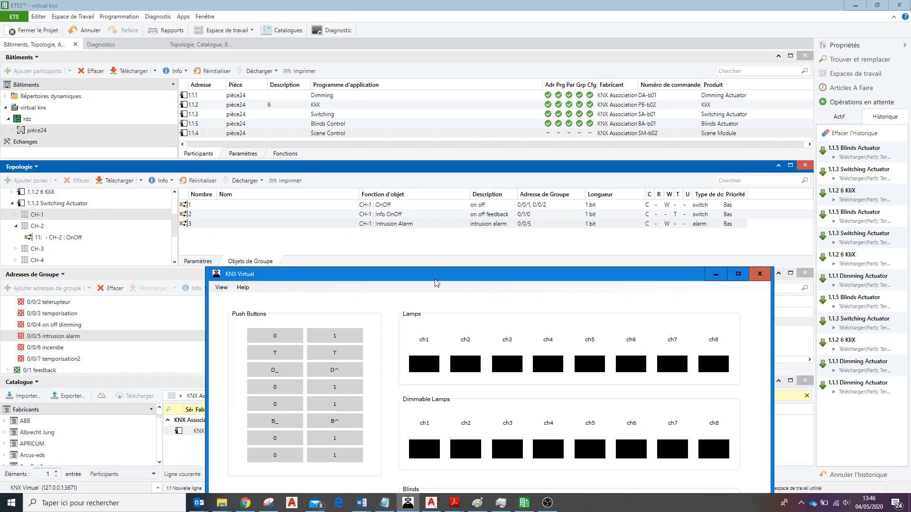
Trigger the intrusion alarm on lamp ch1 again, release it with push button 0 of channel CH-8, and return to ETS5.
drag(436, 282, 483, 181)
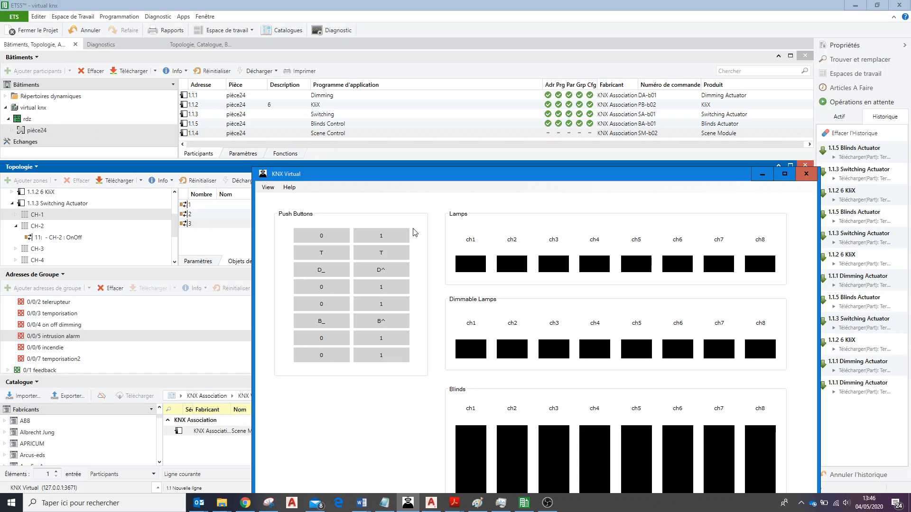
click(381, 355)
click(380, 361)
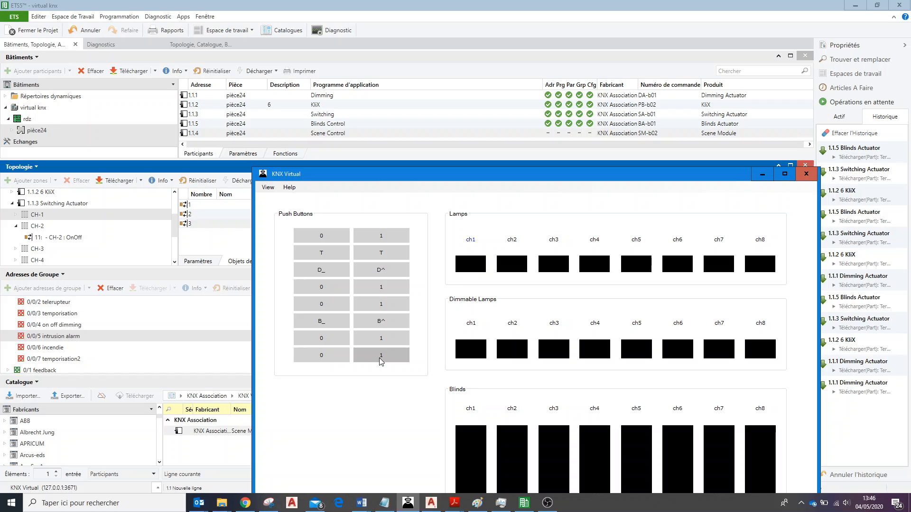
click(380, 361)
click(383, 358)
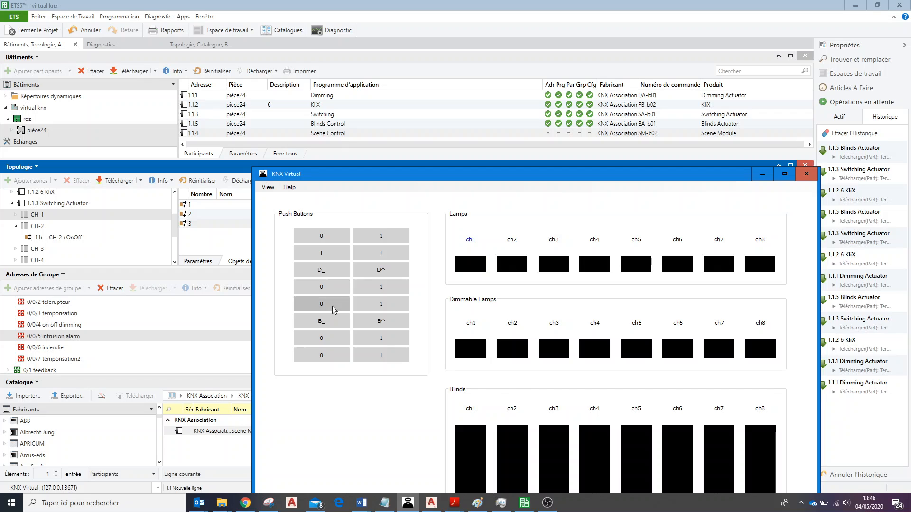
click(336, 360)
click(763, 173)
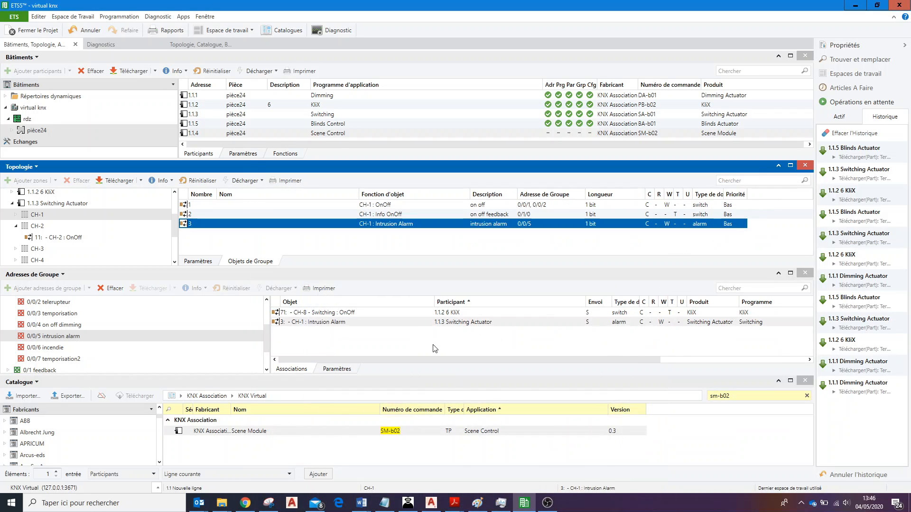
Check the associations of group address 0/0/6 incendie and the Alarm parameter options of CH-1 on 1.1.1 Dimming Actuator.
click(62, 349)
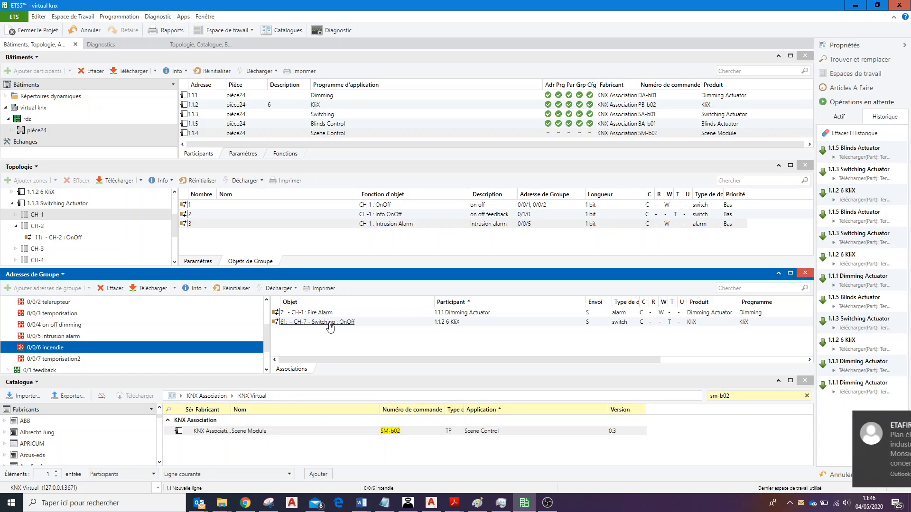
click(505, 313)
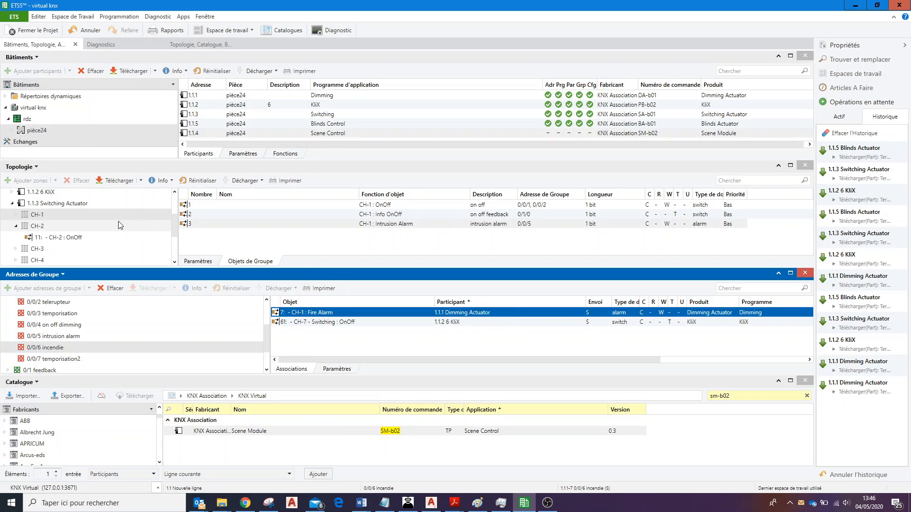
click(12, 209)
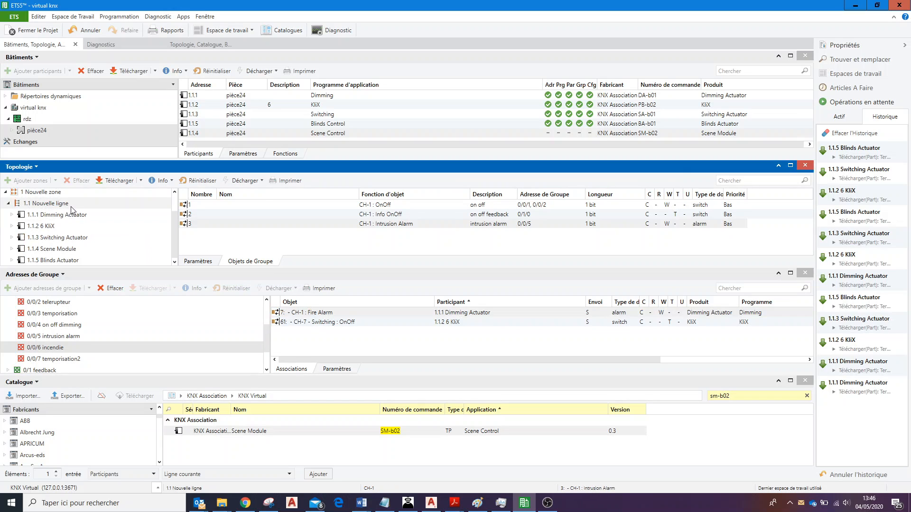
click(13, 216)
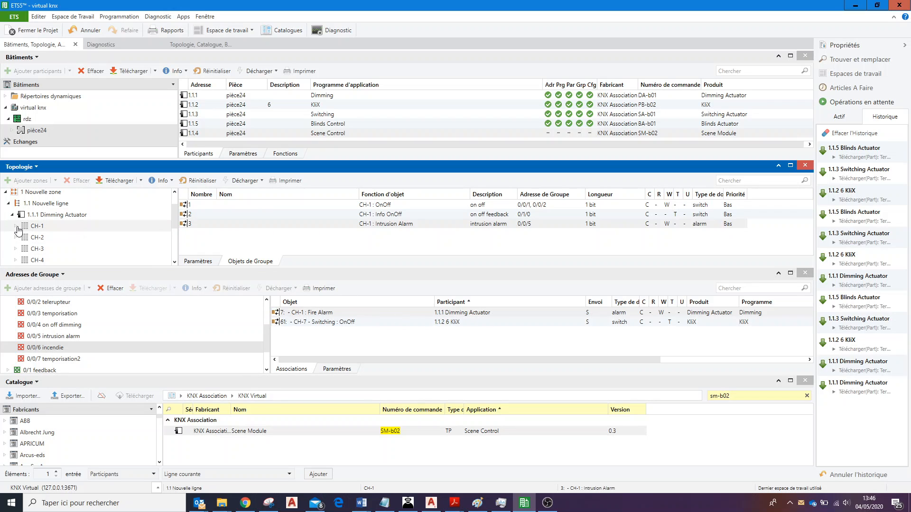
click(16, 226)
click(53, 227)
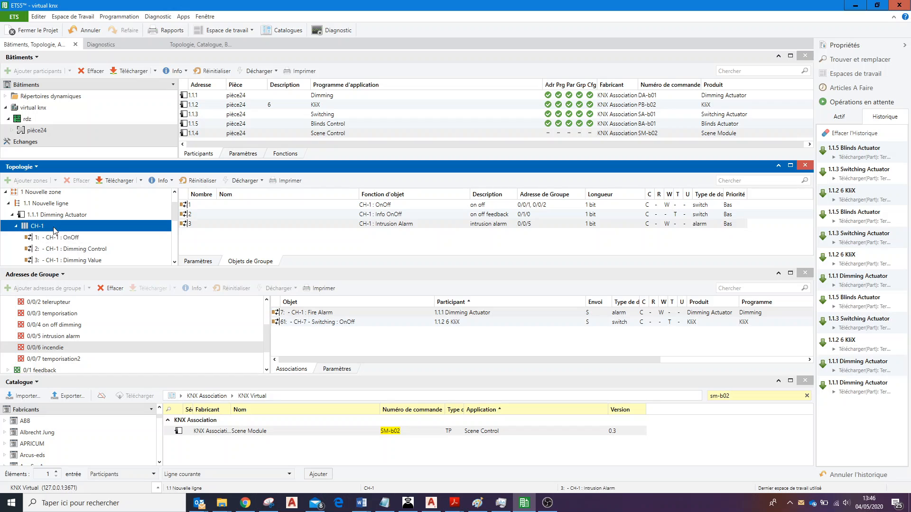
click(197, 261)
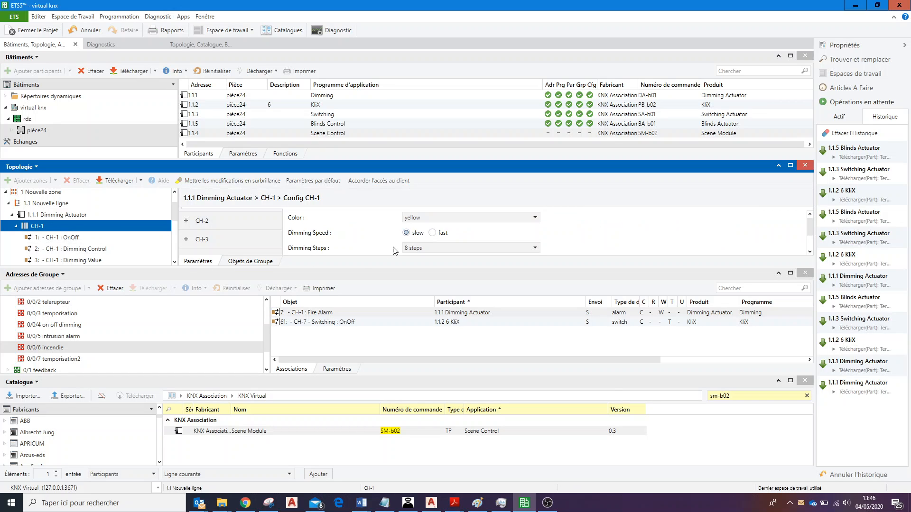
scroll(433, 239, down, 1)
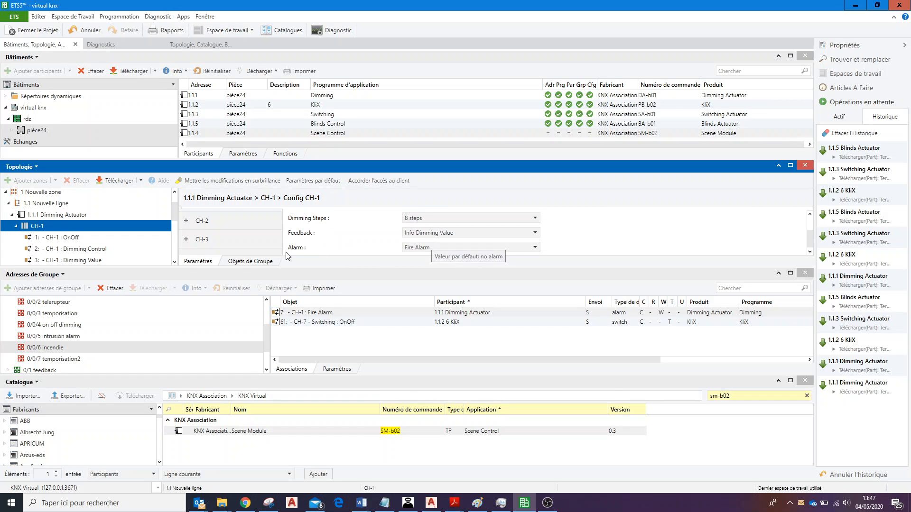
click(515, 248)
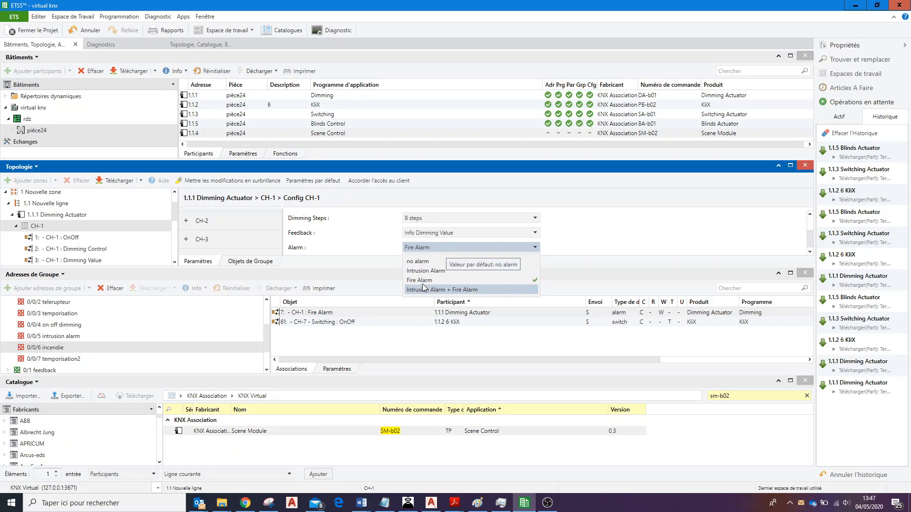
click(366, 241)
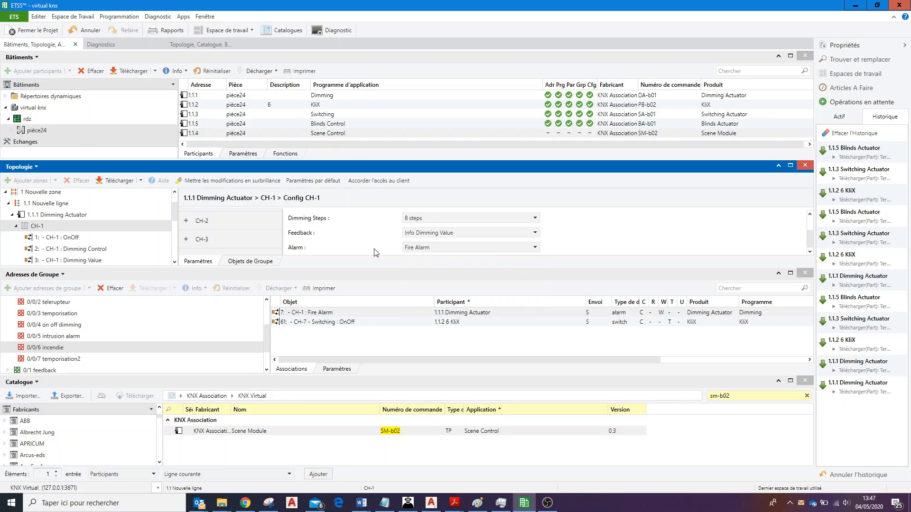
Return to the associations of 0/0/6 incendie and select the CH-1 Fire Alarm object.
click(337, 369)
click(299, 370)
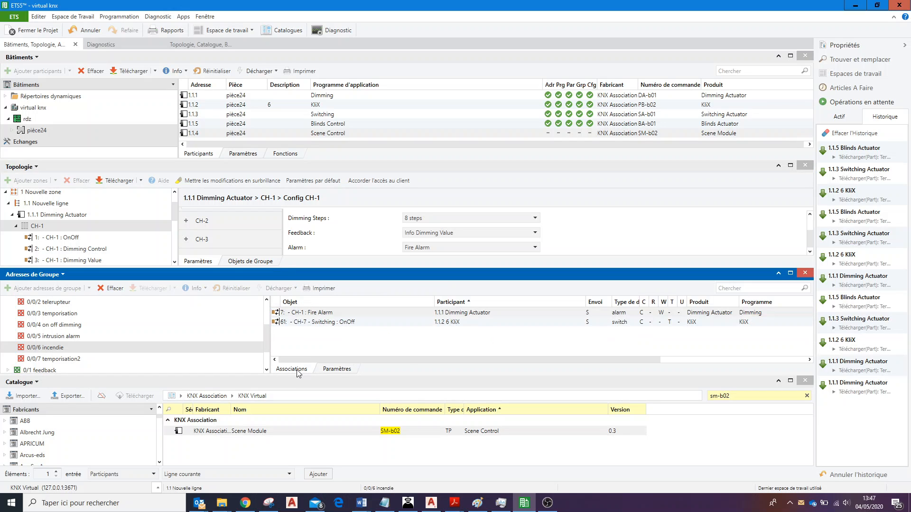
click(344, 314)
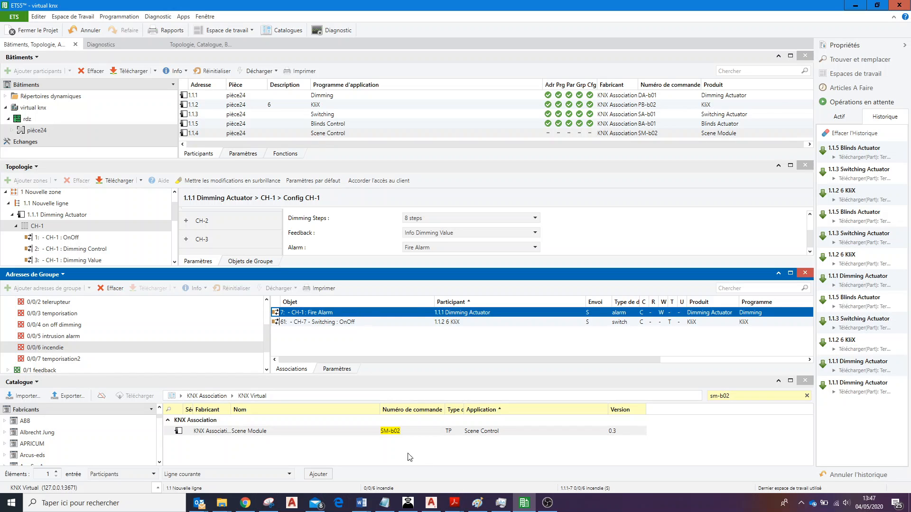
Switch to KNX Virtual, trigger the fire alarm on dimmable lamp ch1 with push button 1 of channel CH-7, and release it with 0.
click(417, 495)
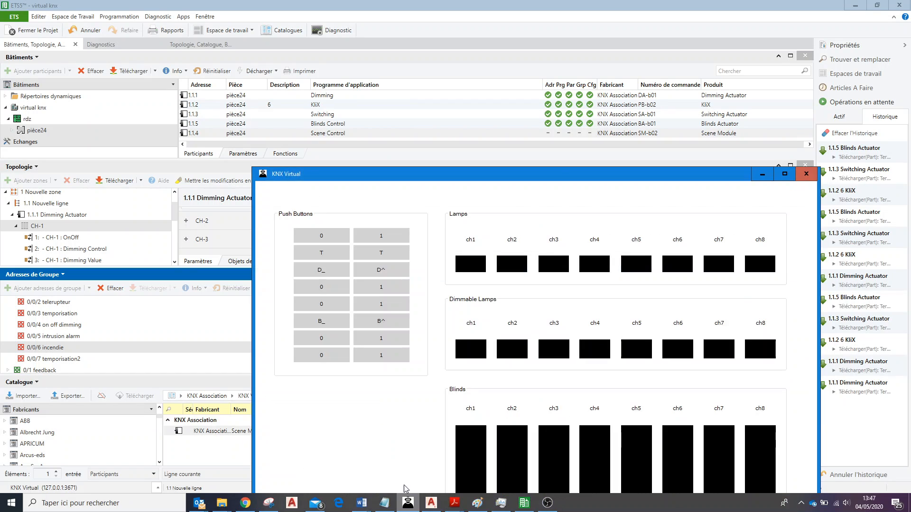
click(366, 341)
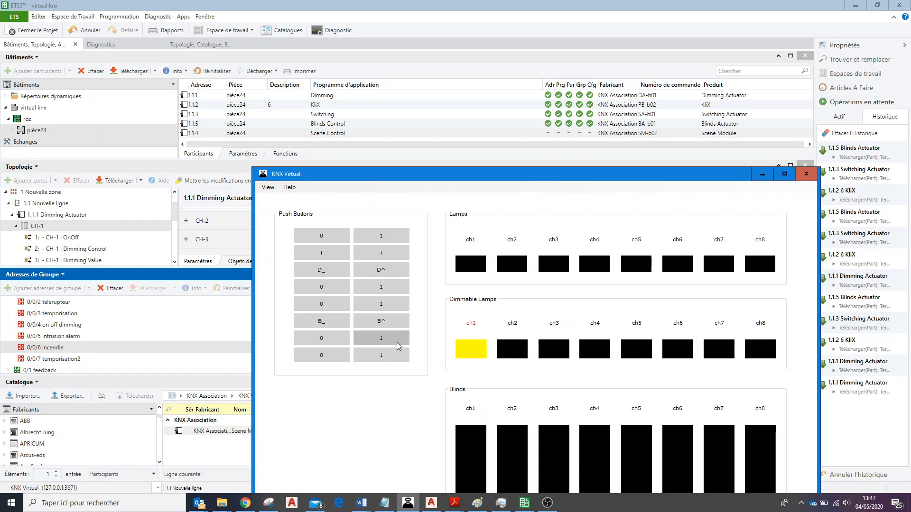
click(327, 338)
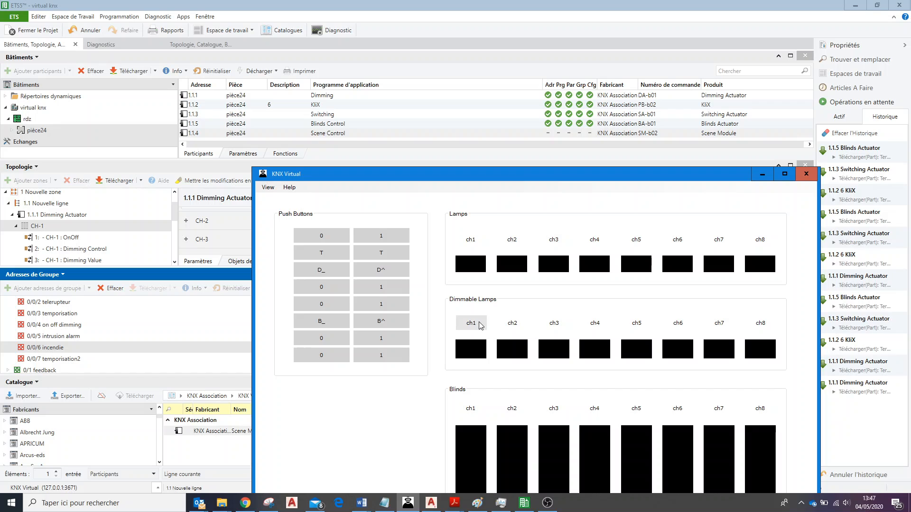
Brighten and dim dimmable lamp ch1 in KNX Virtual with push buttons D^ and D_, and return to ETS5.
click(389, 273)
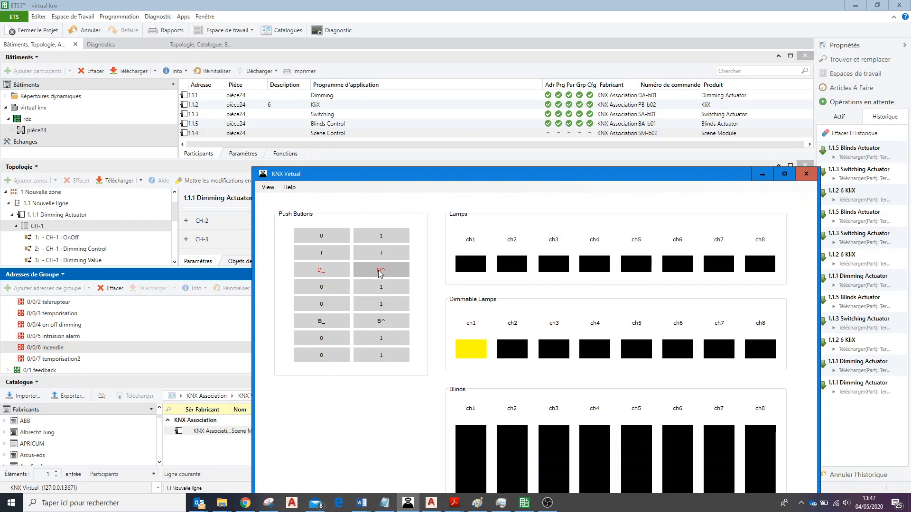
click(338, 270)
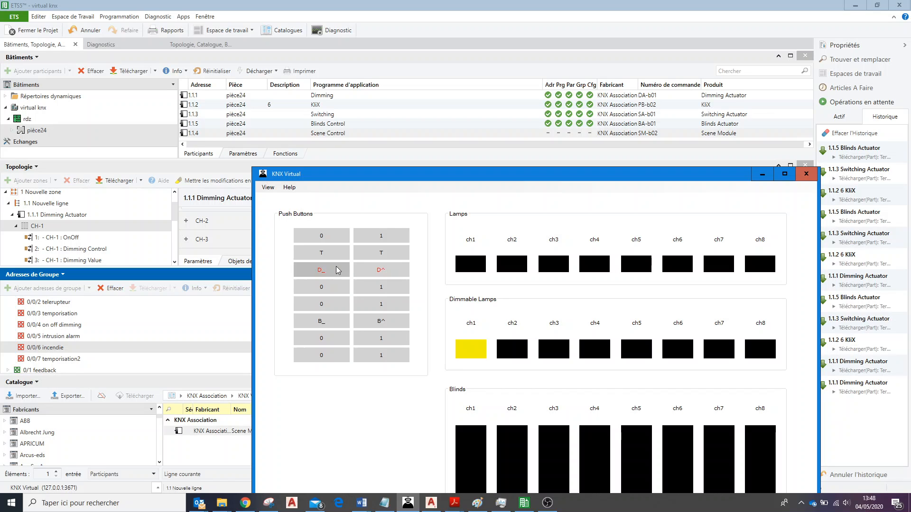
click(337, 270)
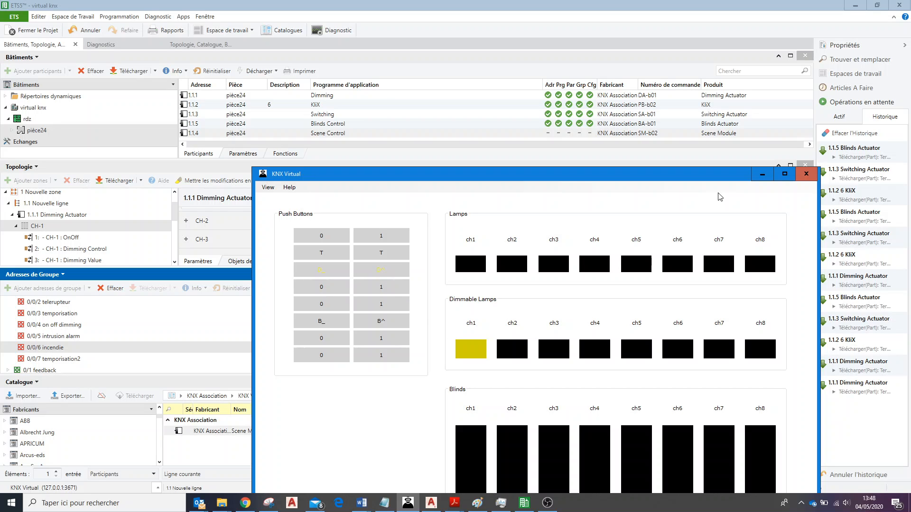
click(760, 173)
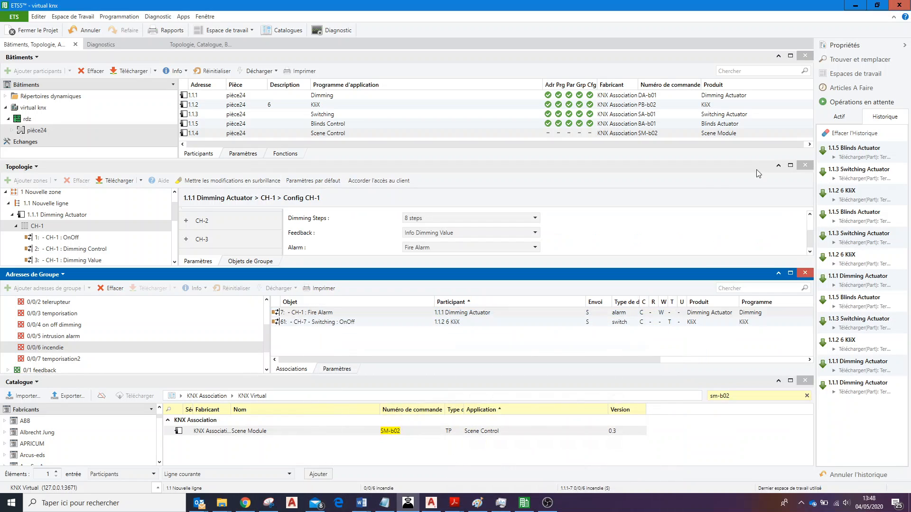
Check the associations of group address 0/1/5 dimming feedback under 0/1 feedback.
click(269, 372)
scroll(268, 372, down, 2)
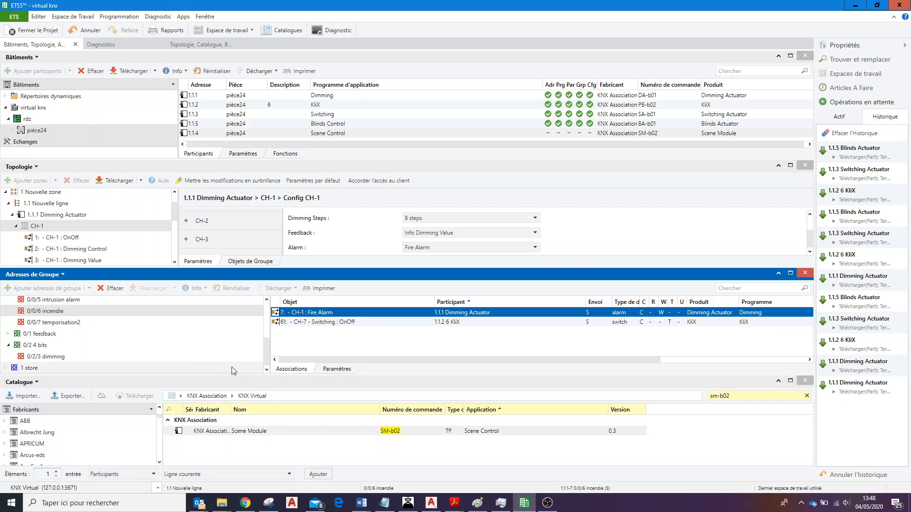
click(2, 335)
click(8, 334)
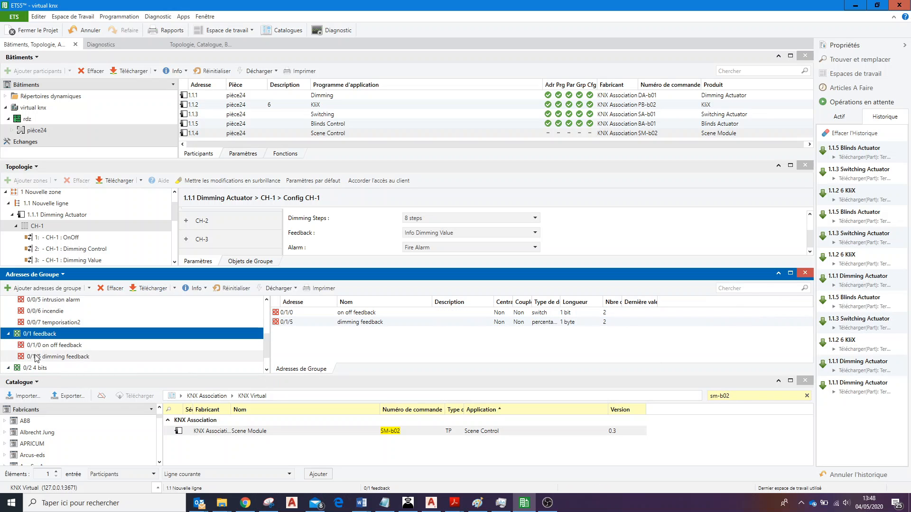
click(73, 359)
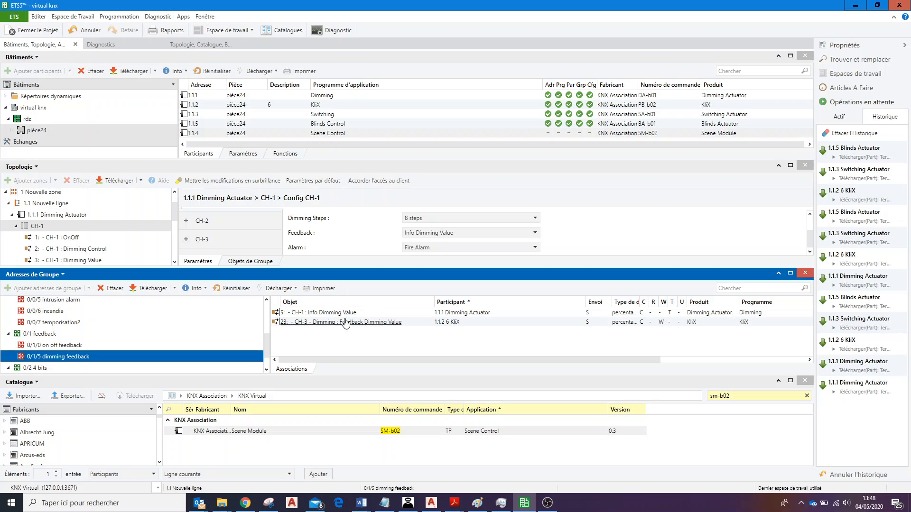
click(398, 315)
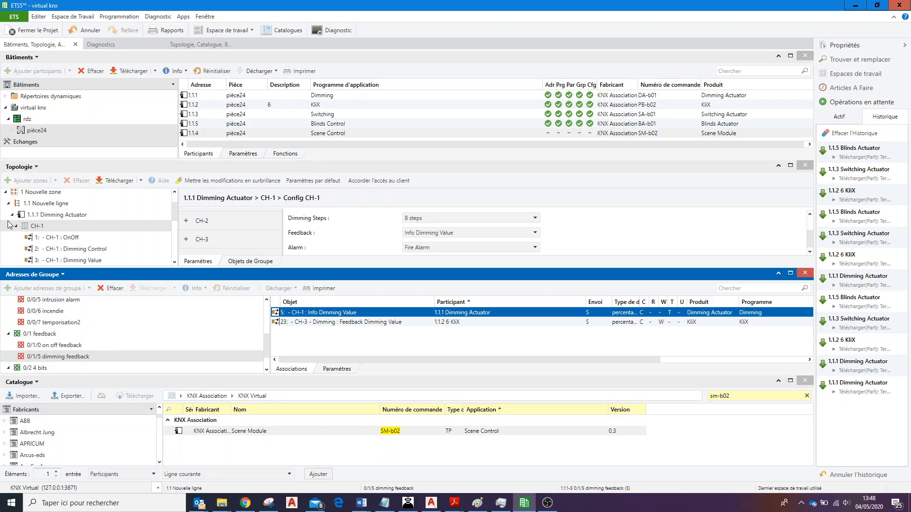
Examine the Info Dimming Value group object of CH-1 on 1.1.1 Dimming Actuator.
click(54, 228)
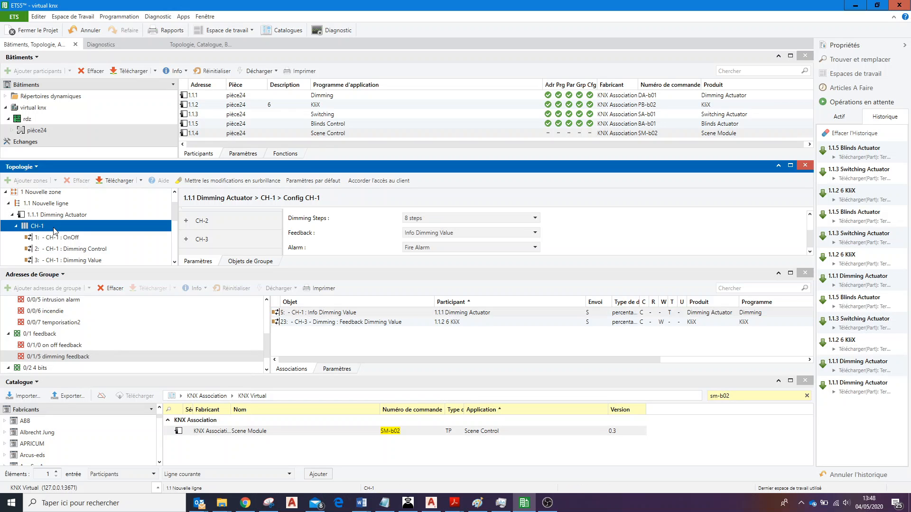
click(250, 262)
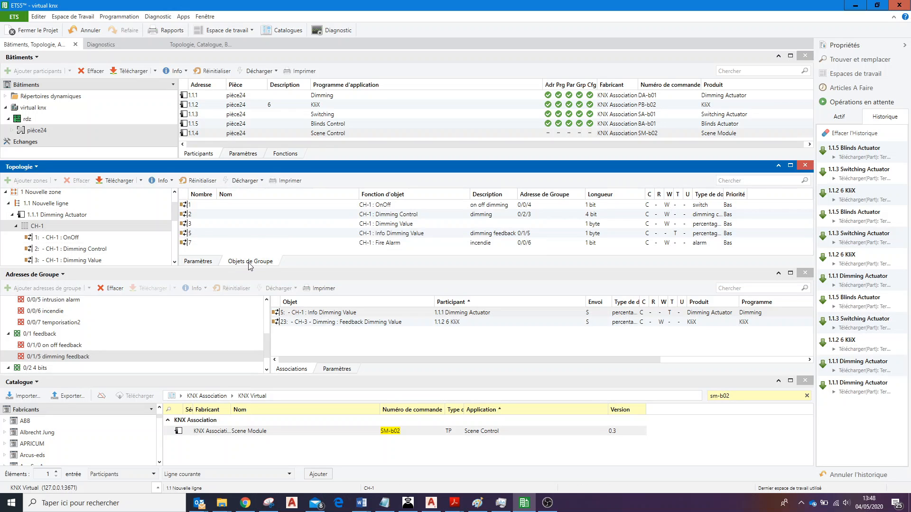
click(438, 235)
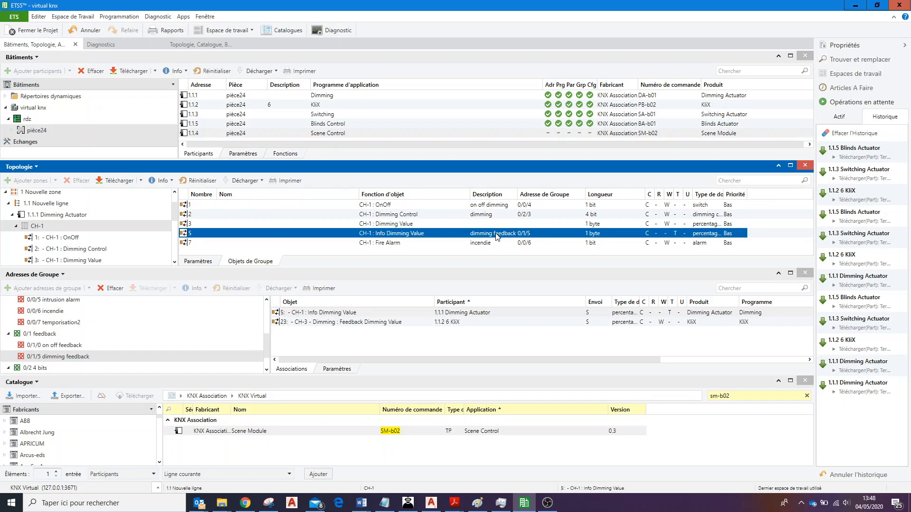
Check the dimming and Feedback parameters in Config CH-1 of 1.1.1 Dimming Actuator.
click(207, 262)
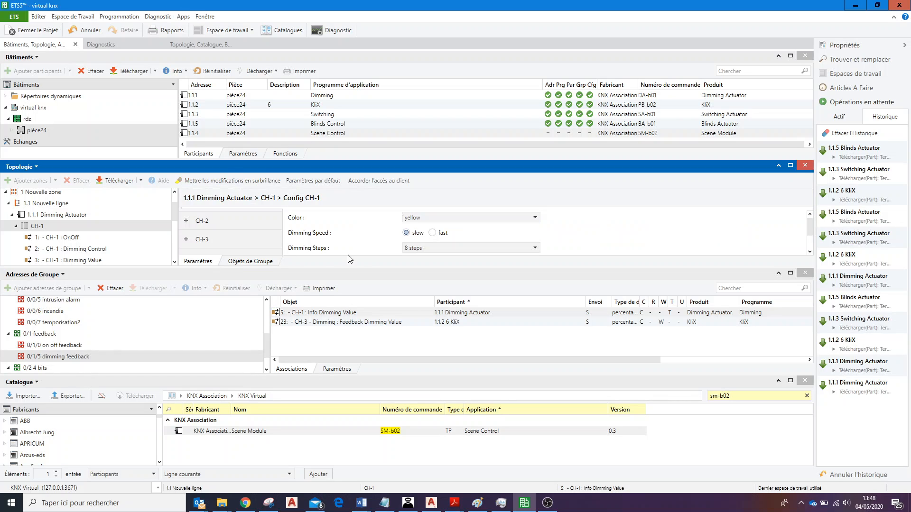
scroll(223, 226, up, 2)
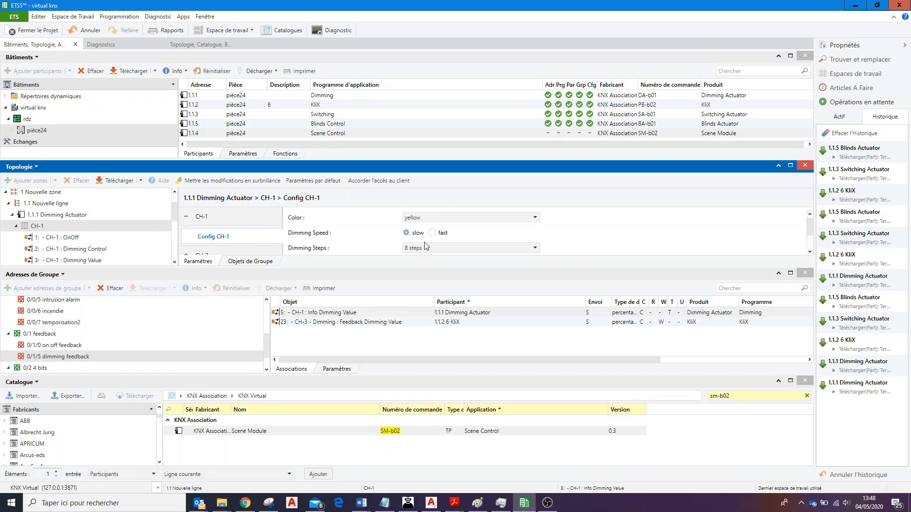
scroll(425, 246, down, 1)
scroll(424, 245, up, 1)
scroll(424, 244, down, 1)
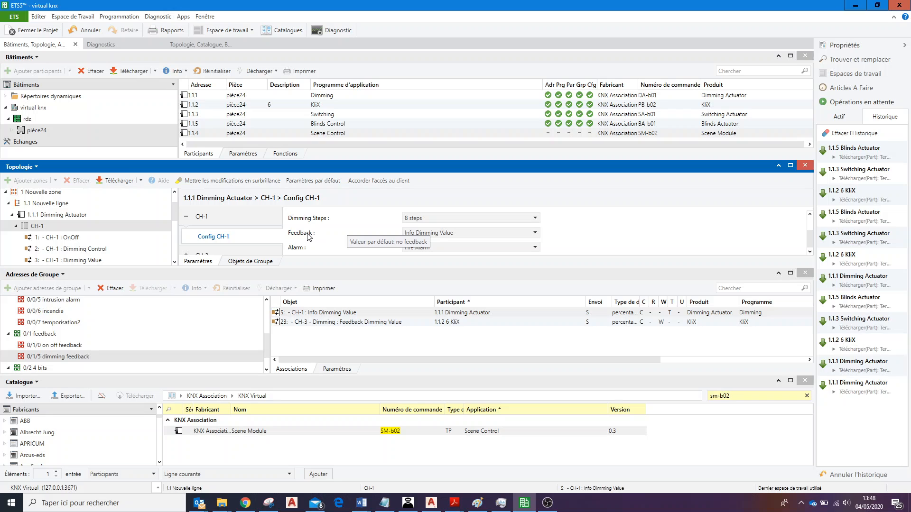
Compare the dimming feedback association of 1.1.1 Dimming Actuator with its CH-1 Info Dimming Value group object.
click(419, 343)
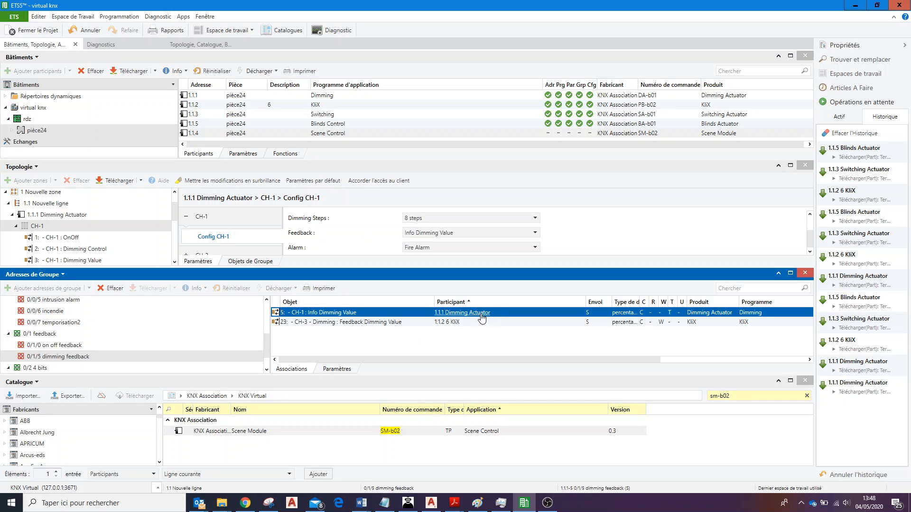
click(258, 264)
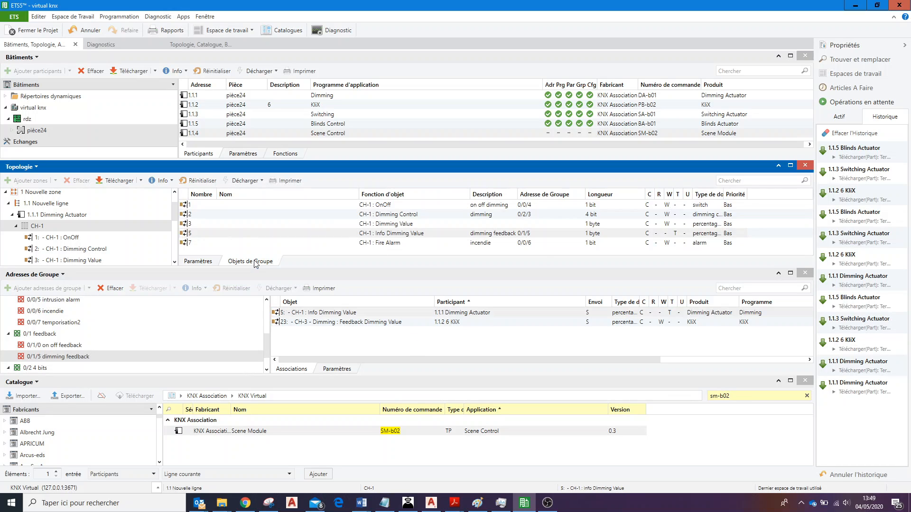
click(458, 234)
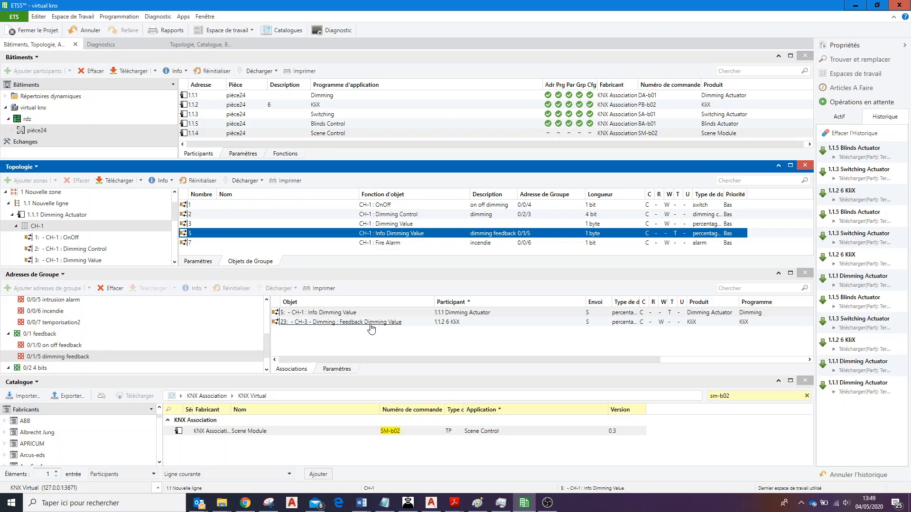
Collapse 1.1.1 Dimming Actuator and show the group objects of CH-3 on 1.1.2 6 KliX.
click(17, 228)
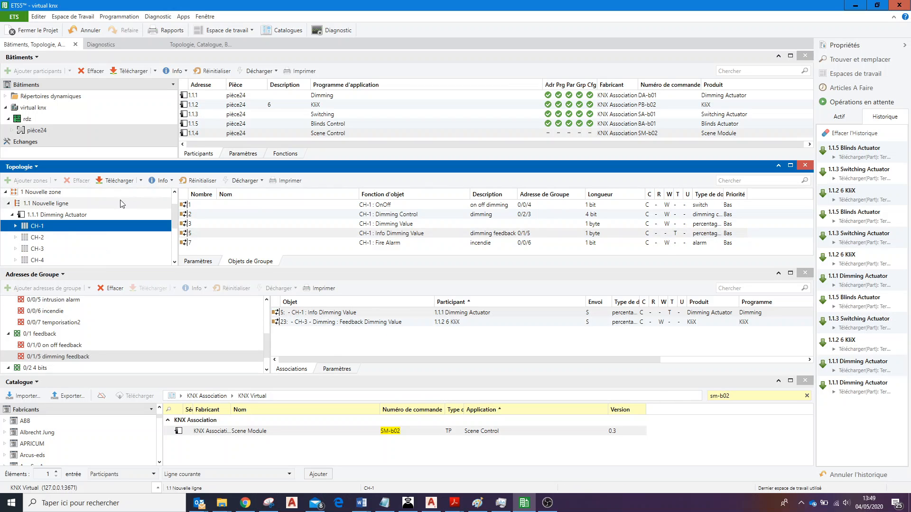
scroll(32, 221, up, 1)
scroll(30, 221, down, 1)
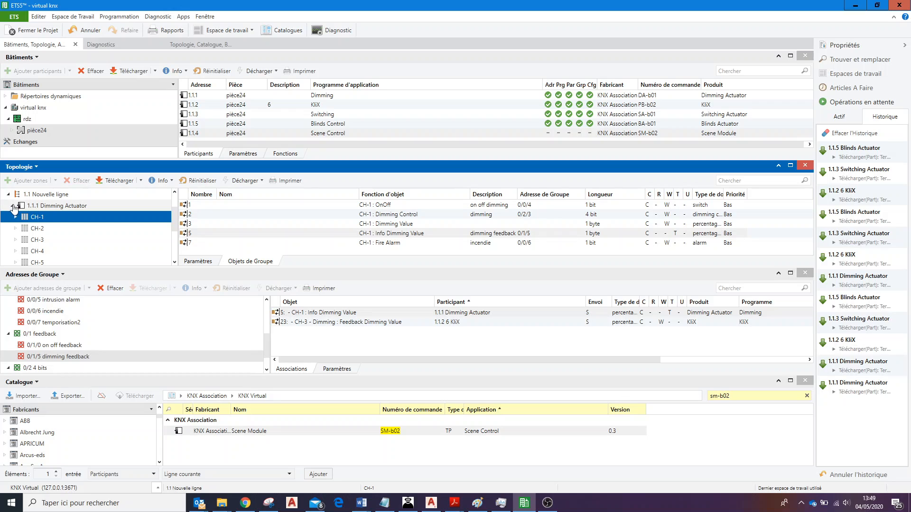
click(12, 206)
click(43, 229)
click(12, 227)
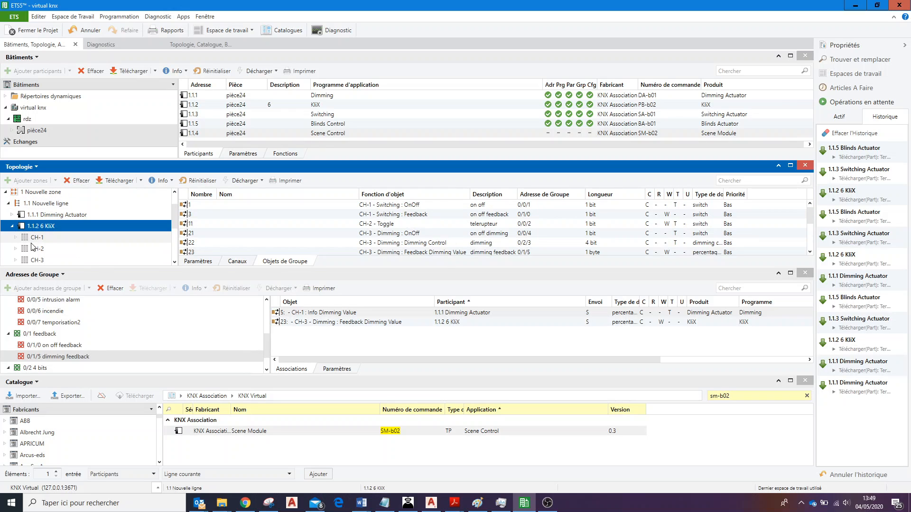
click(17, 260)
click(17, 260)
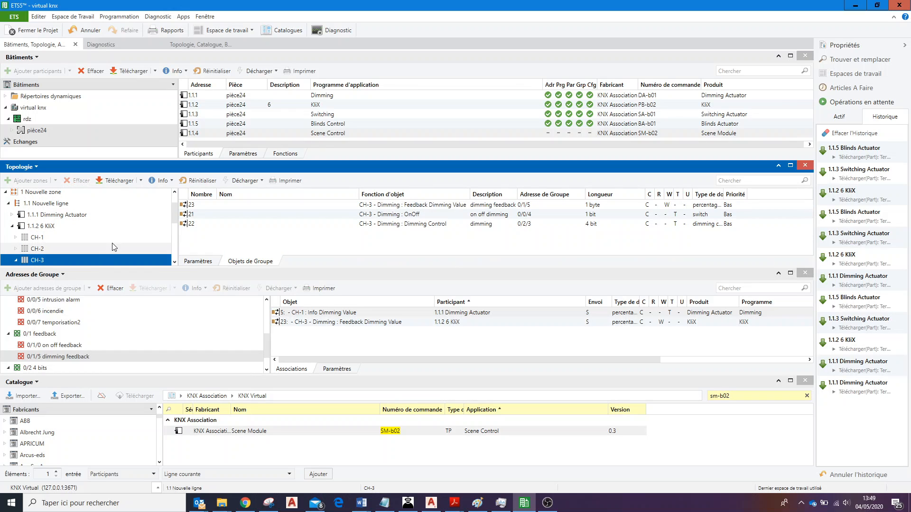
Check the Dimming Control group object of CH-3 on 1.1.2 6 KliX and its Function parameter in Config CH-3.
click(175, 263)
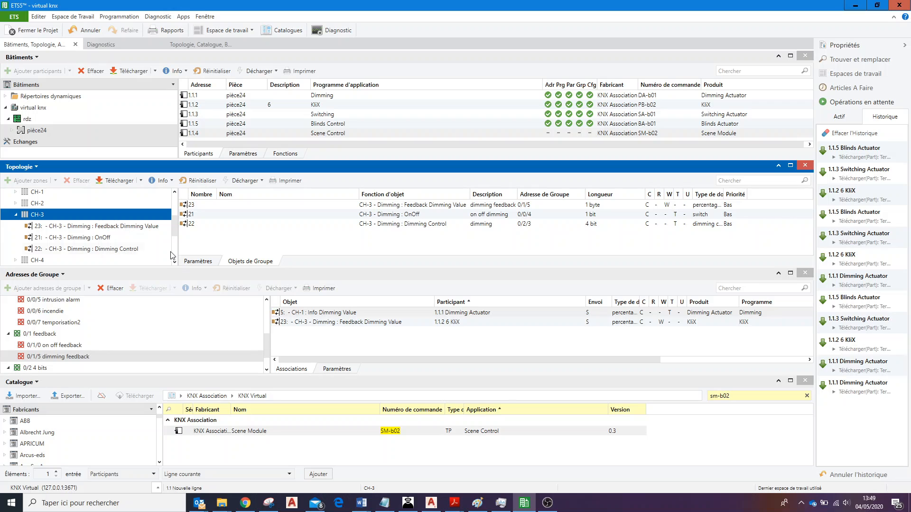
click(426, 226)
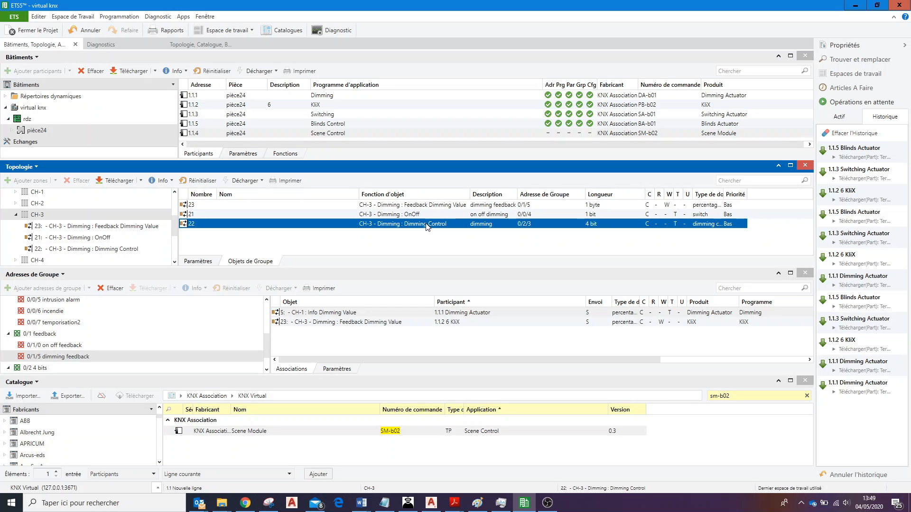
click(202, 262)
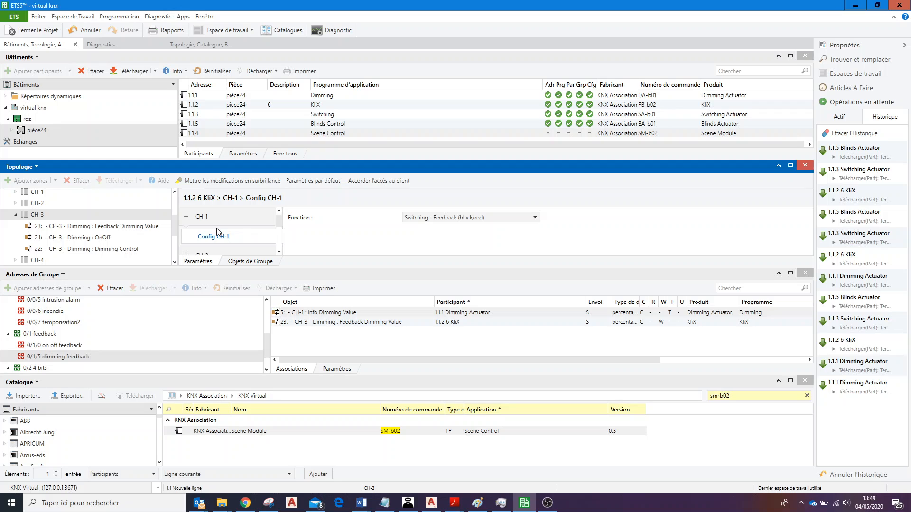
click(199, 218)
click(202, 251)
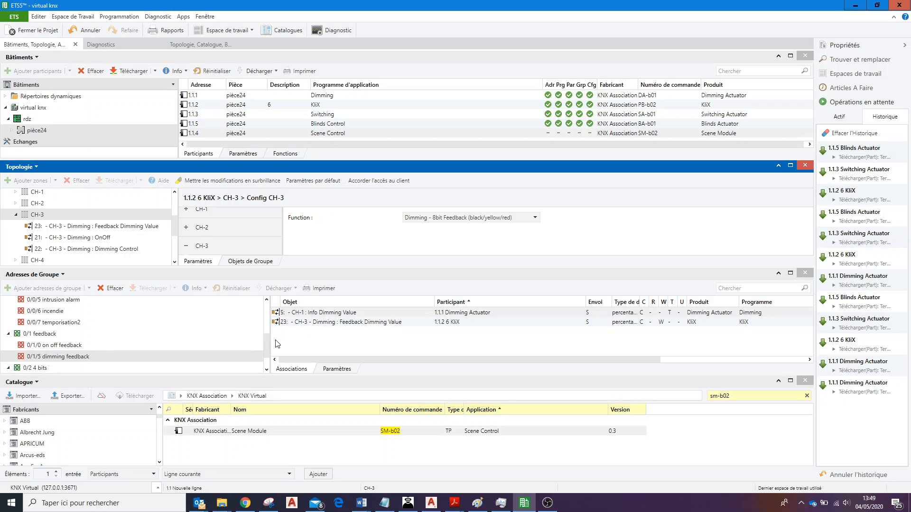
Review the associations of group addresses 0/0/3 temporisation, 0/0/6 incendie and 0/1/5 dimming feedback.
click(266, 372)
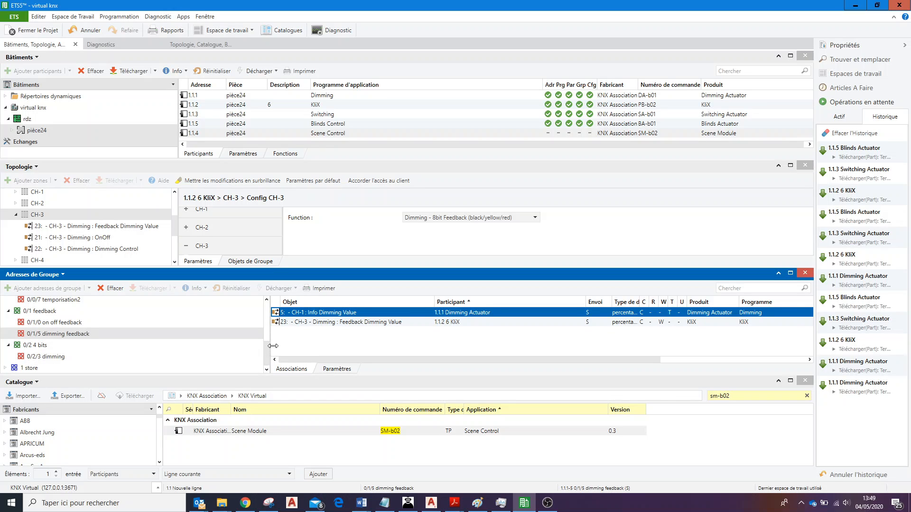
drag(266, 356, 269, 355)
scroll(270, 337, up, 3)
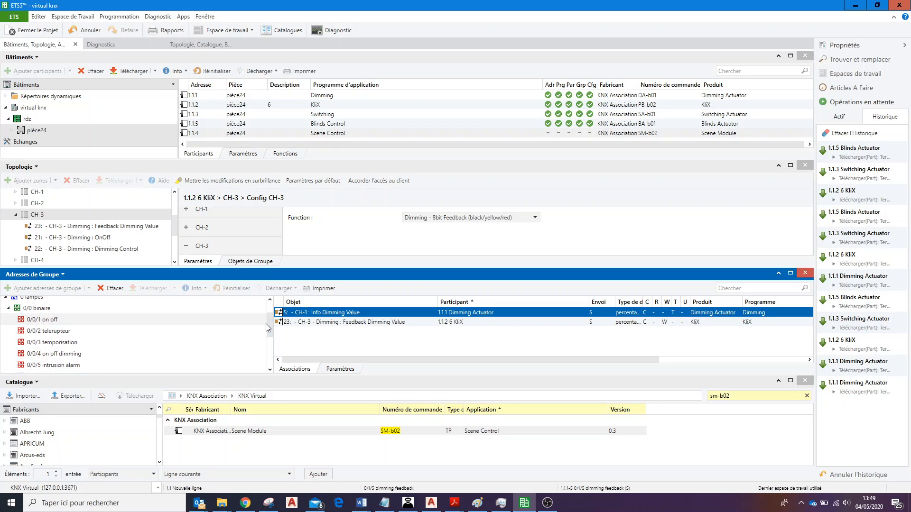
click(99, 342)
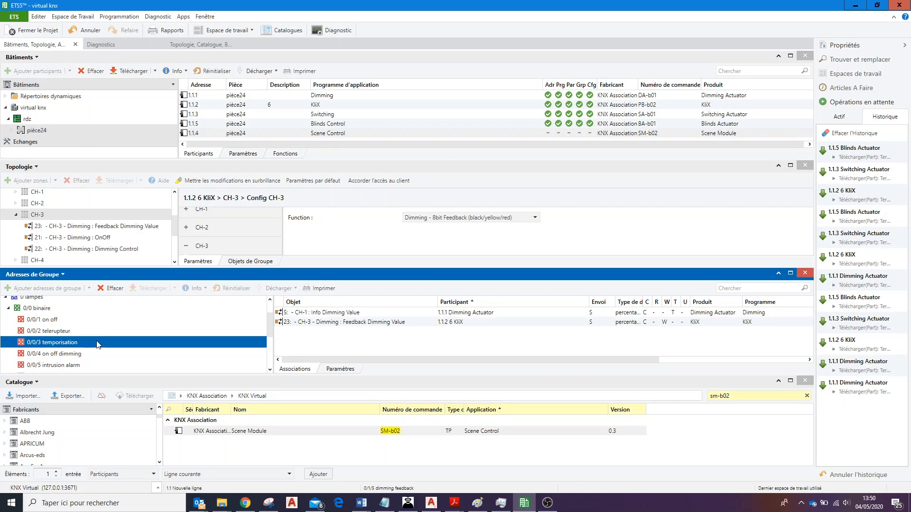
scroll(269, 330, down, 3)
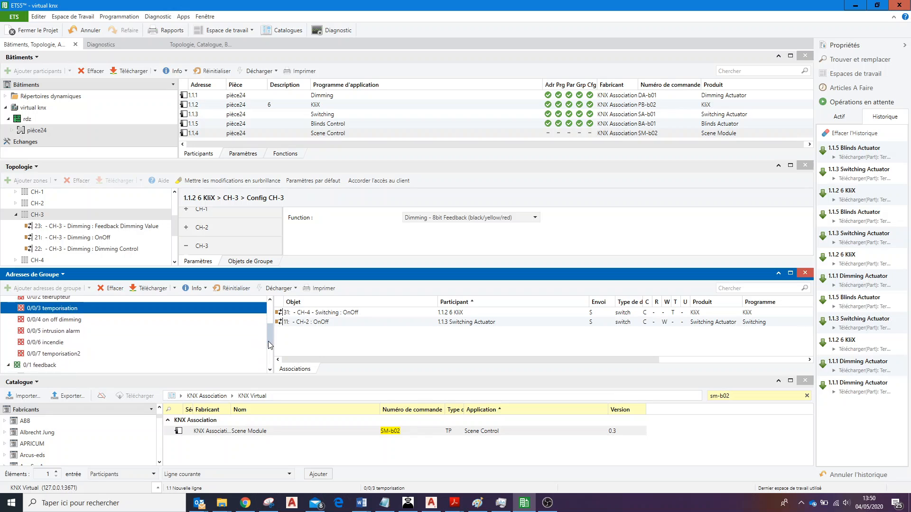
click(105, 325)
click(105, 335)
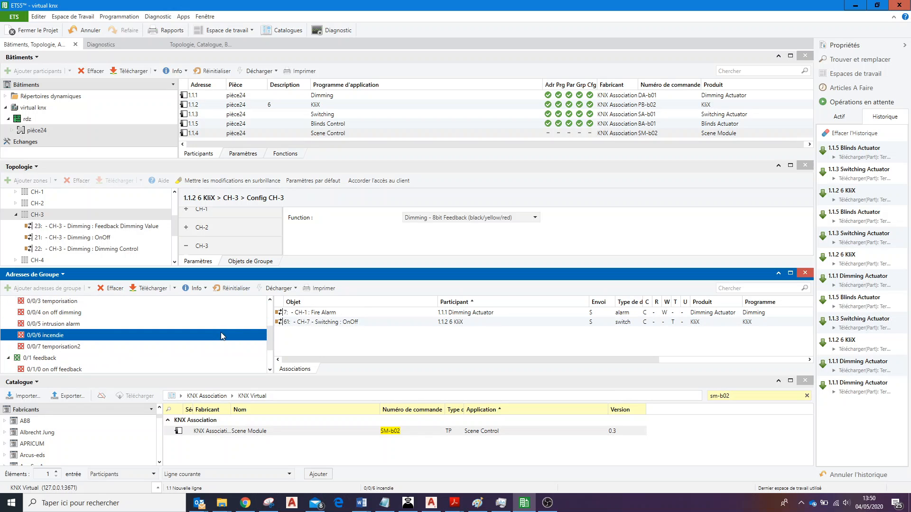
scroll(273, 347, down, 1)
scroll(273, 346, down, 1)
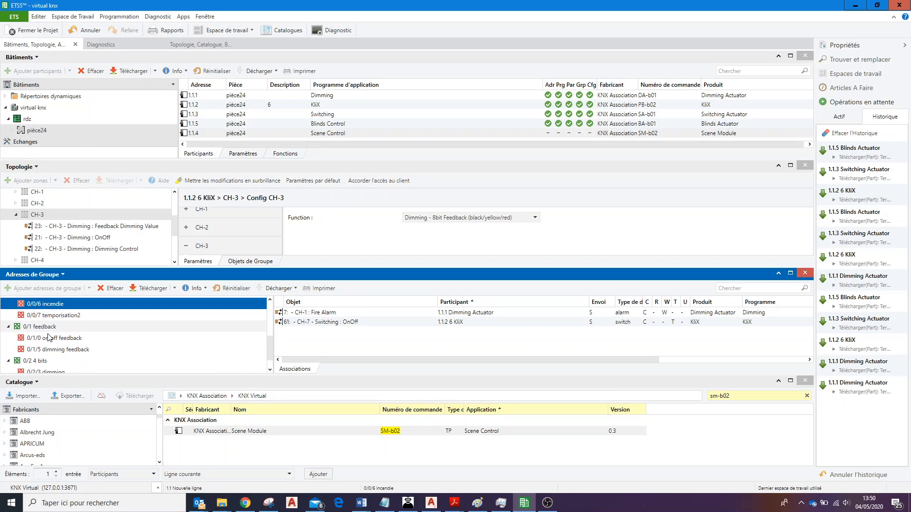
click(95, 351)
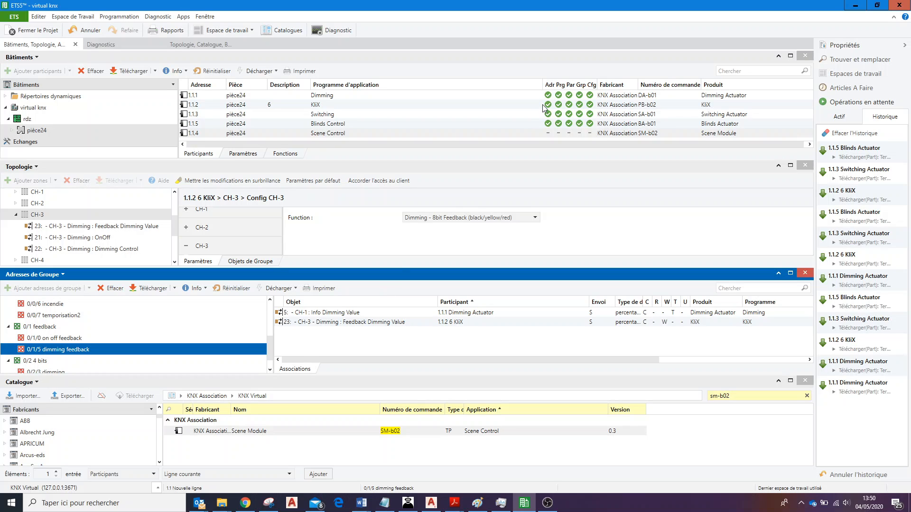
Compare the 1.1.4 Scene Control device in pièce24 with the catalogue's SM-b02 Scene Module entry.
click(248, 135)
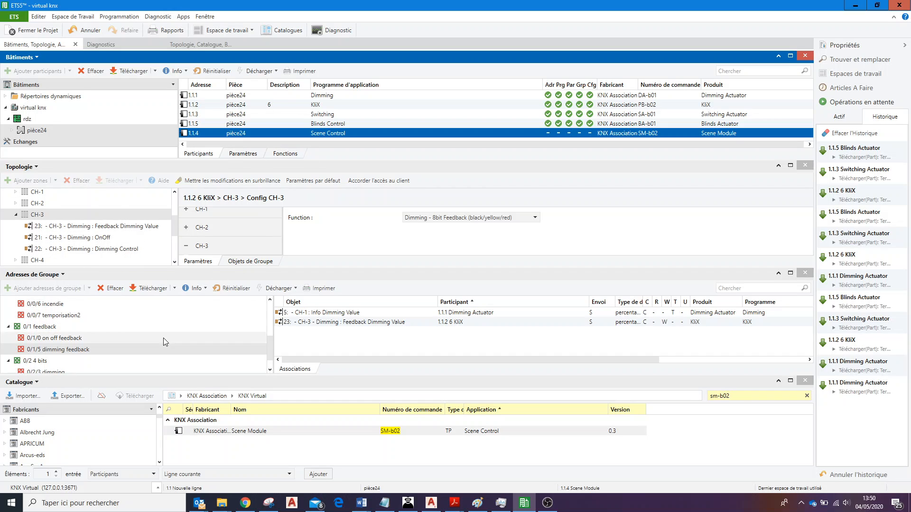
click(167, 382)
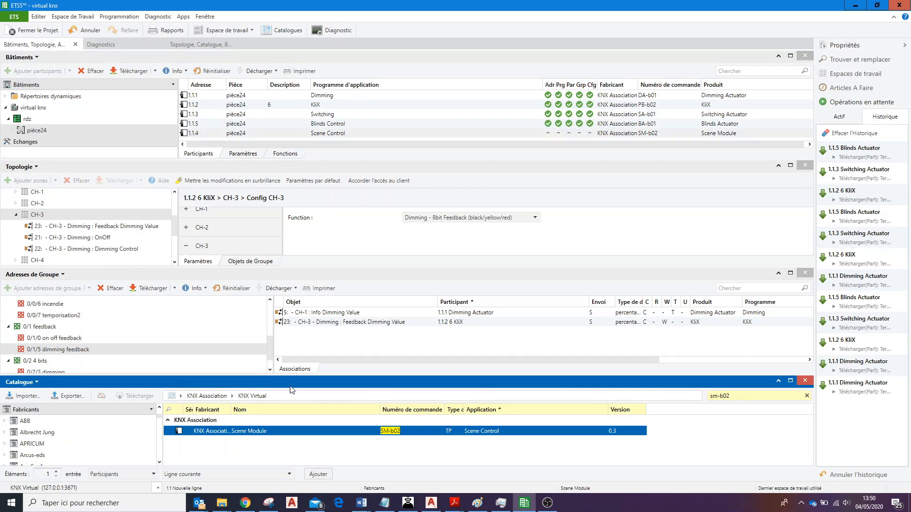
click(736, 399)
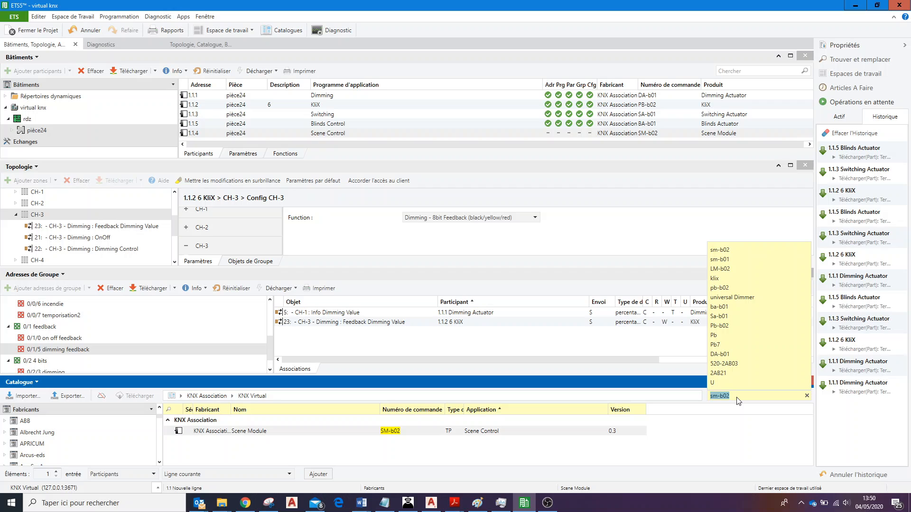
click(222, 432)
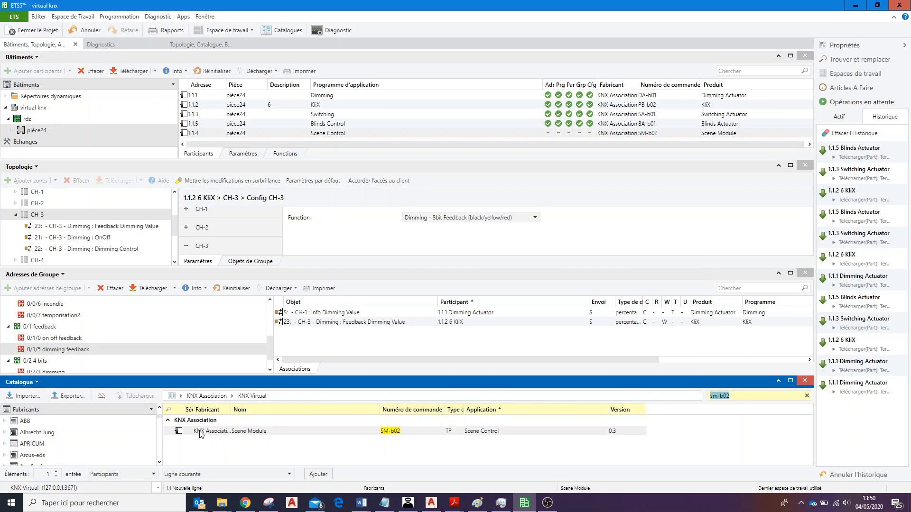
drag(181, 434, 20, 133)
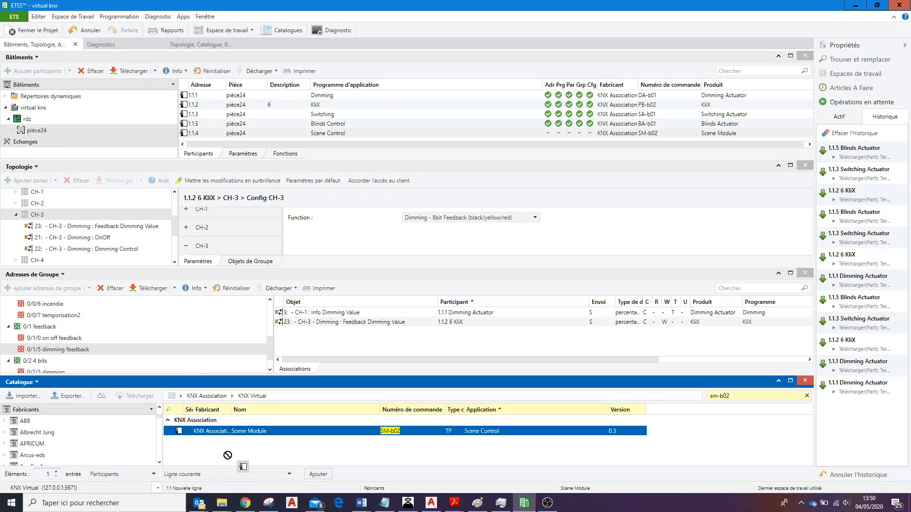
click(319, 135)
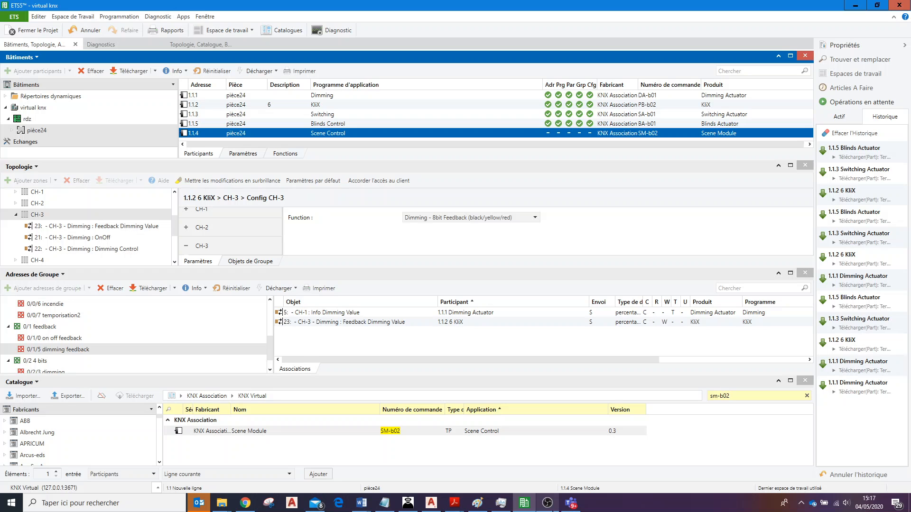
click(547, 504)
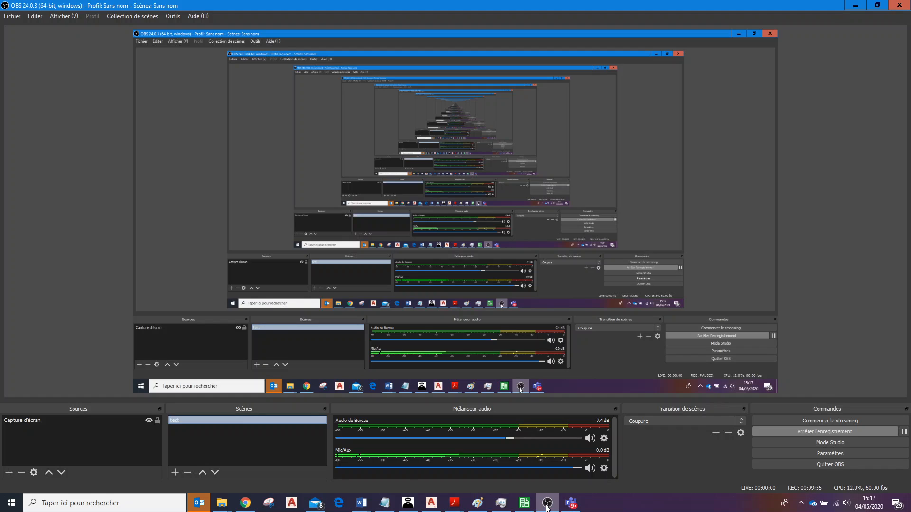
click(547, 504)
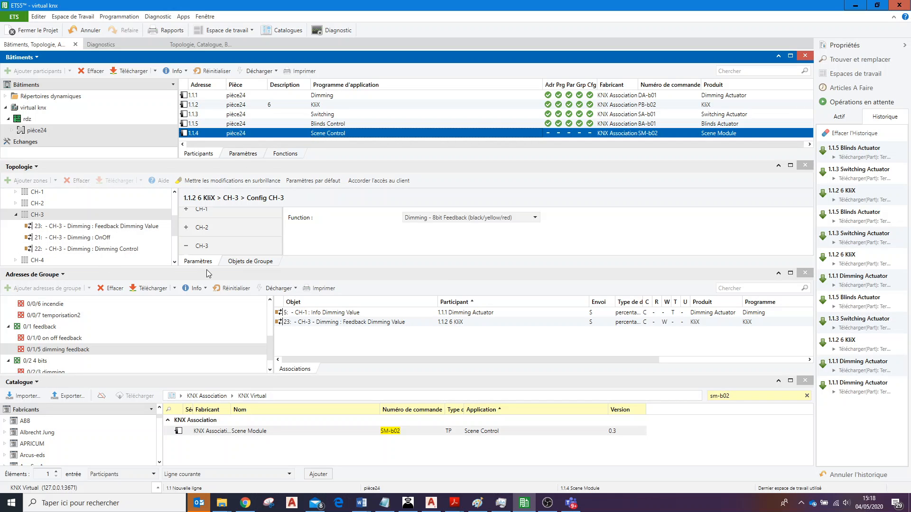
Collapse CH-3, and in KNX Virtual switch lamp ch2 on and off and turn off dimmable lamp ch1.
click(15, 216)
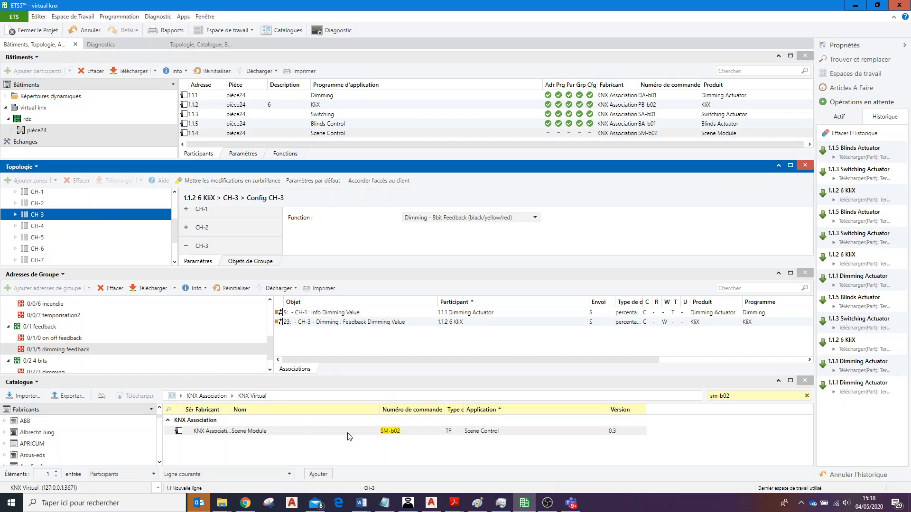
click(408, 504)
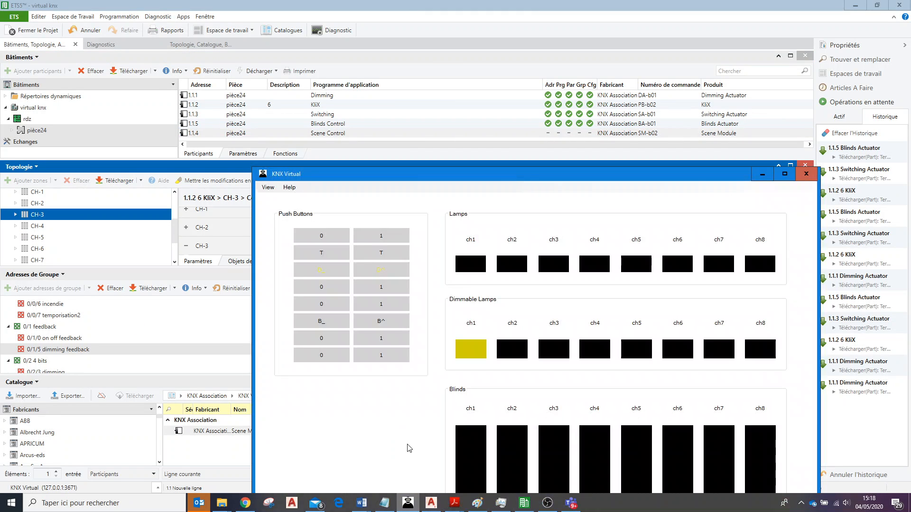
drag(487, 174, 379, 79)
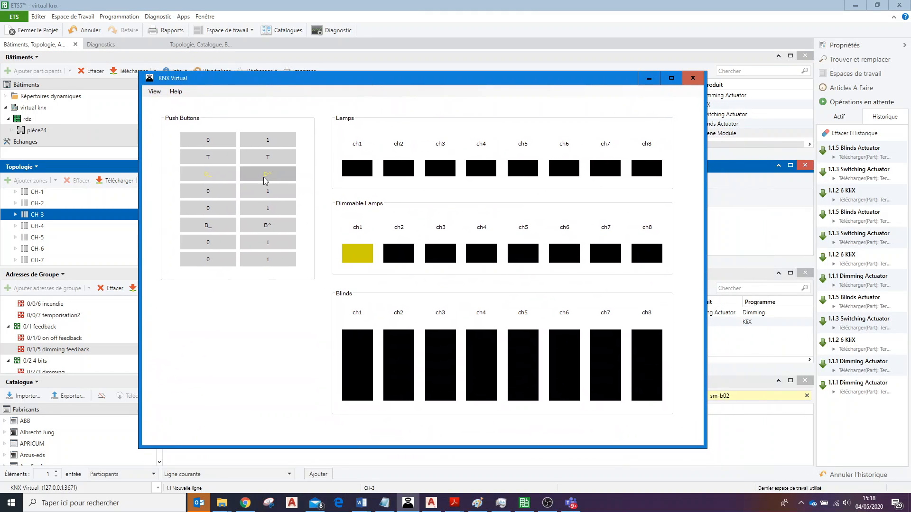
click(268, 193)
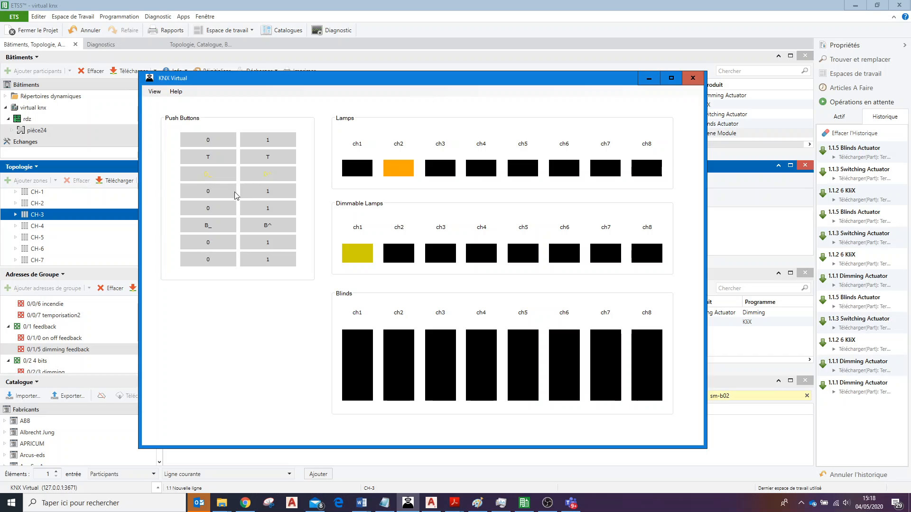
click(216, 195)
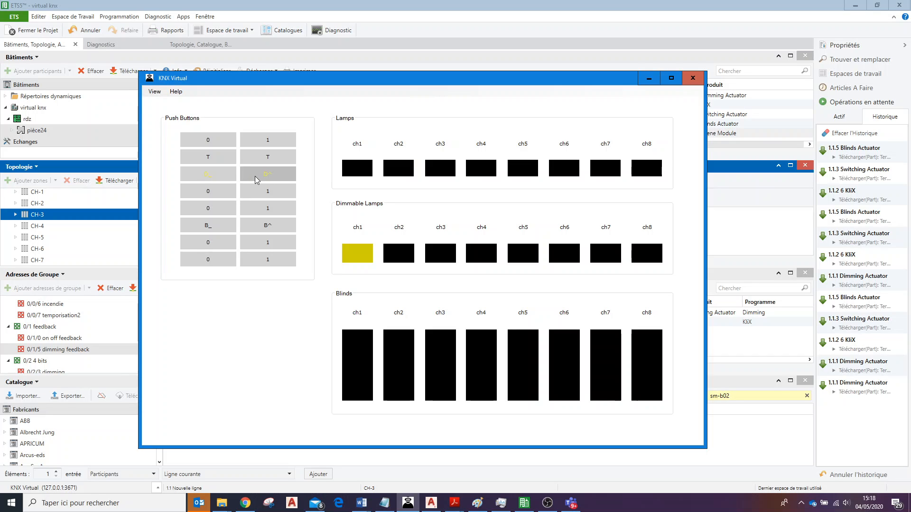
click(212, 180)
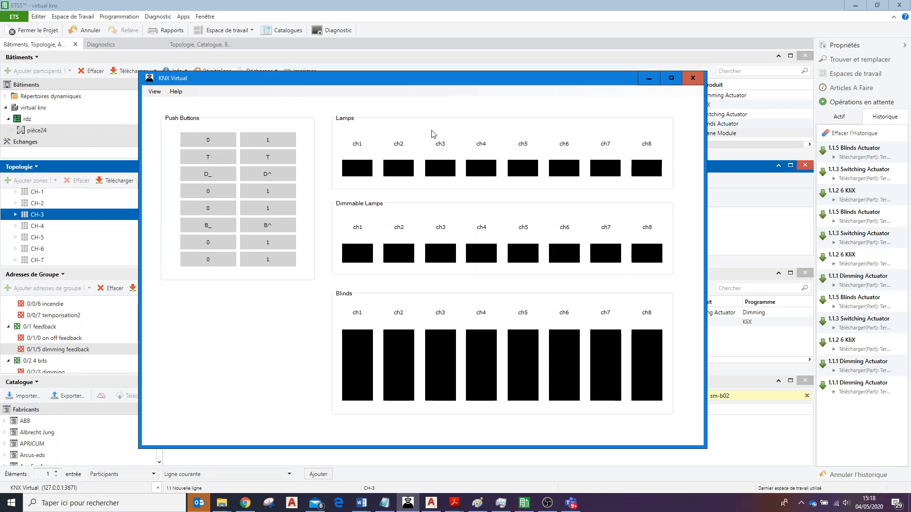
click(649, 78)
Set the Function of CH-5 on 1.1.2 6 KliX to Scene - No Feedback, keeping scene number 1.
click(62, 239)
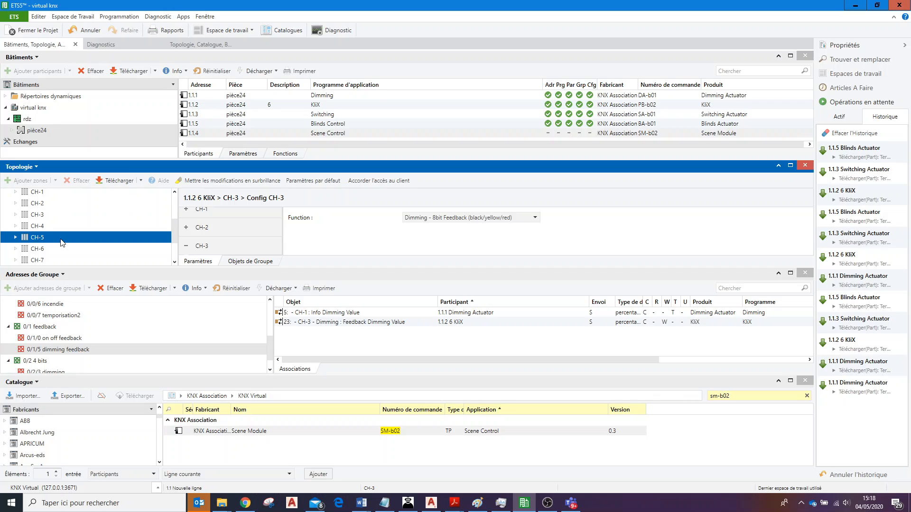
click(15, 238)
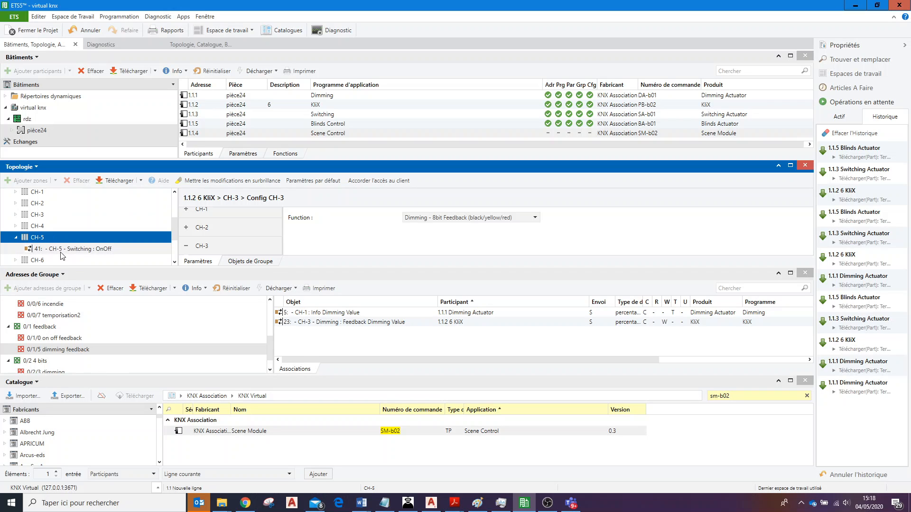
click(279, 252)
click(279, 252)
click(279, 252)
click(279, 252)
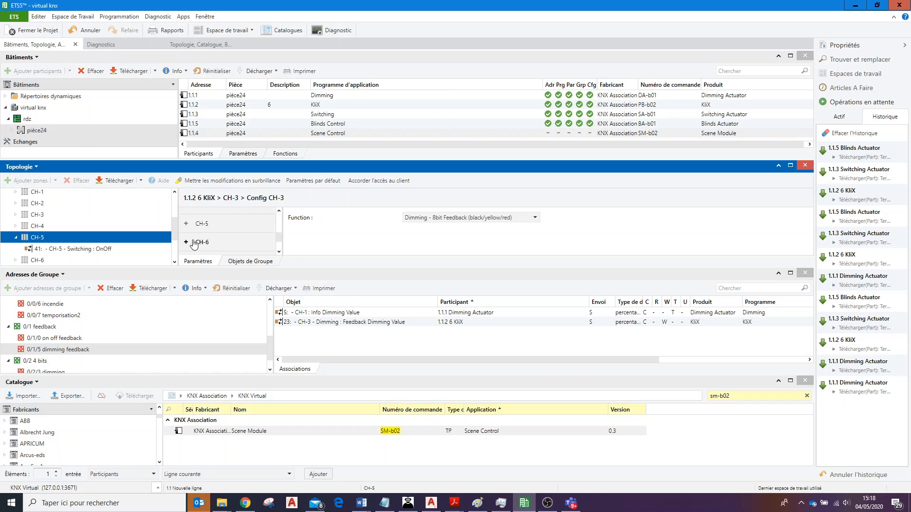
click(211, 223)
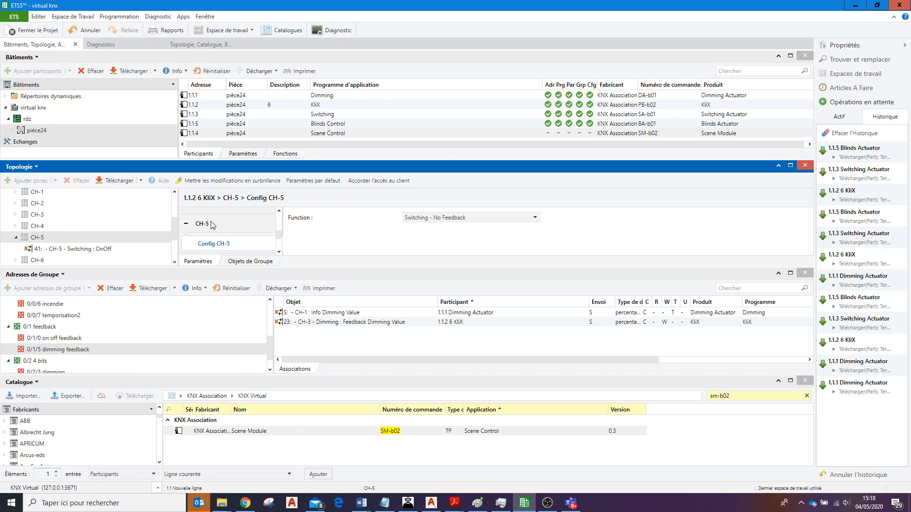
click(535, 217)
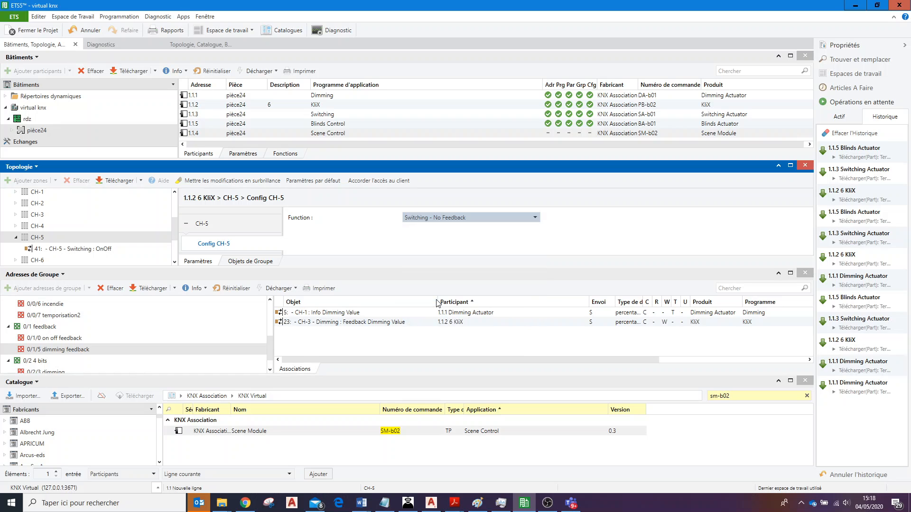
click(437, 299)
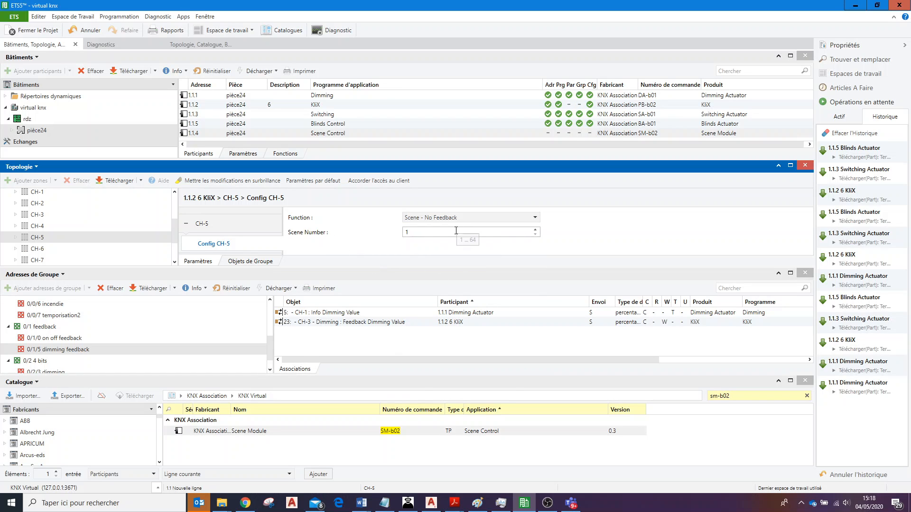
click(437, 232)
Examine the Scene Control Activate and Learn group objects of CH-5 on 1.1.2 6 KliX.
click(259, 262)
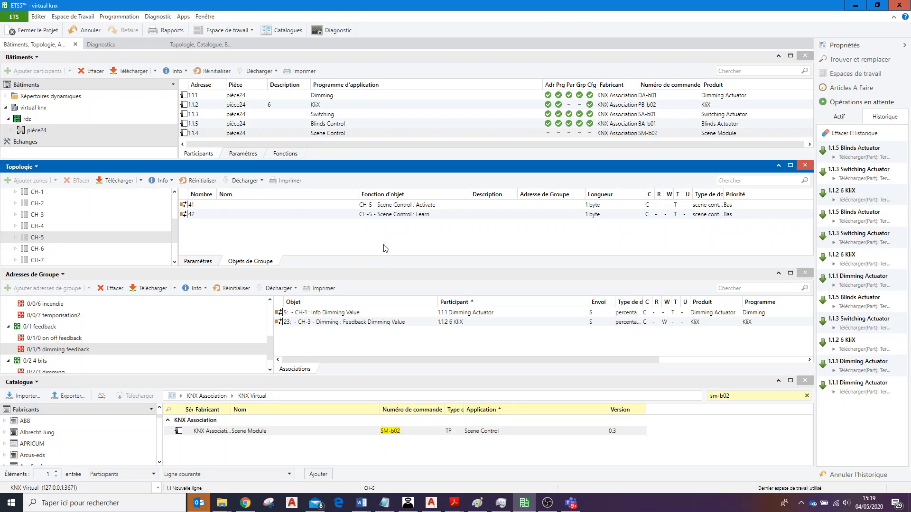
click(410, 207)
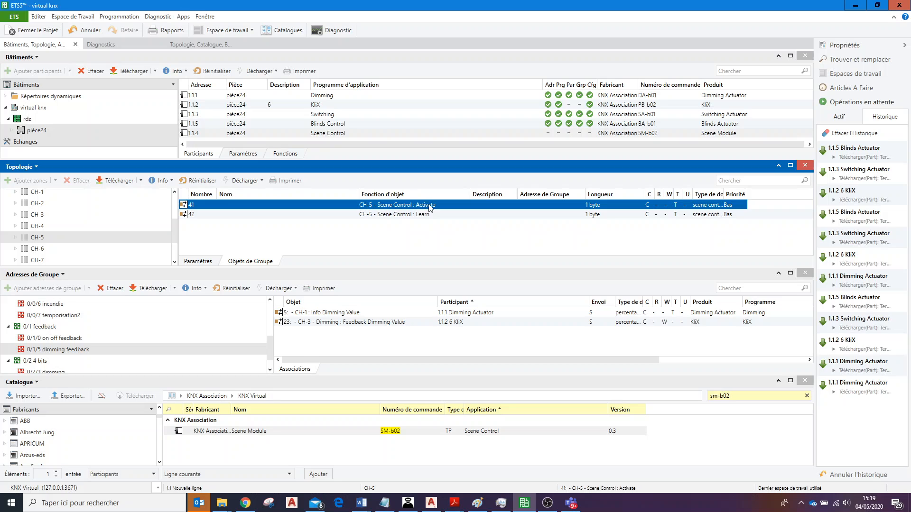
click(424, 217)
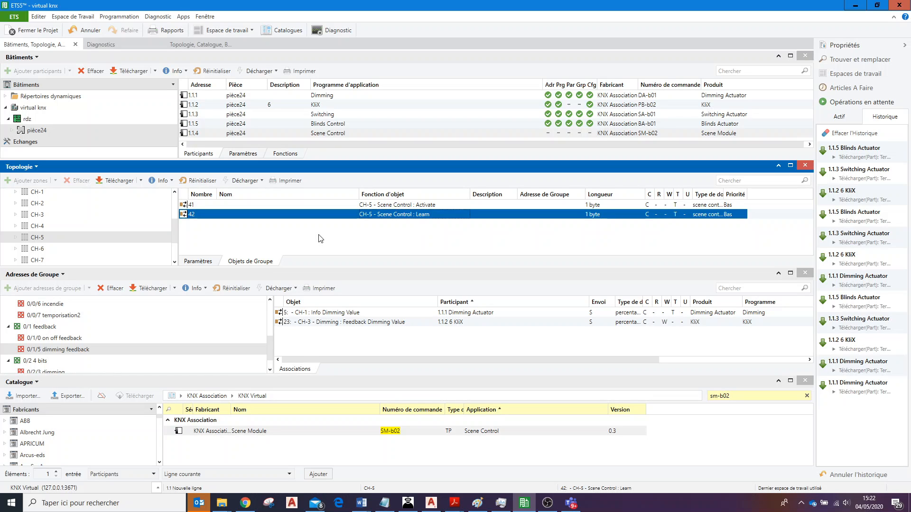
click(334, 207)
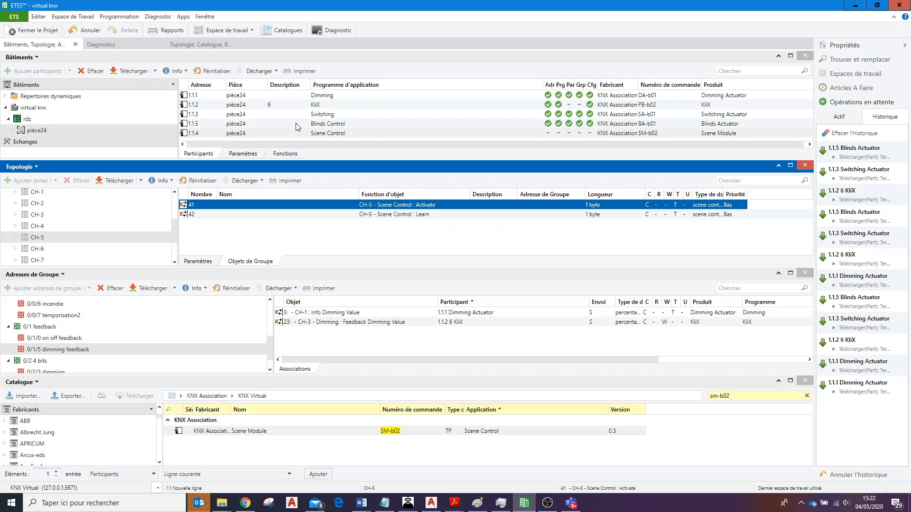
Collapse 1.1.2 6 KliX in the topology and examine the CH-1 group objects of 1.1.4 Scene Module.
click(351, 133)
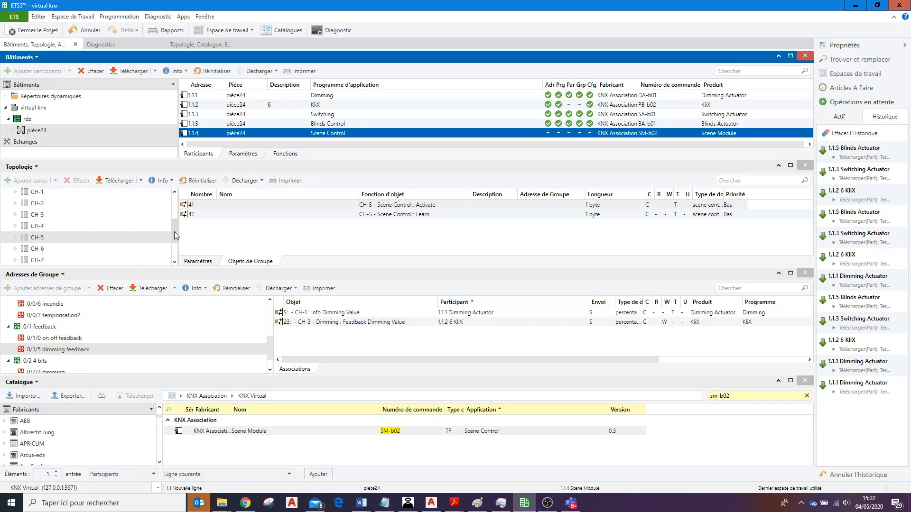
click(183, 205)
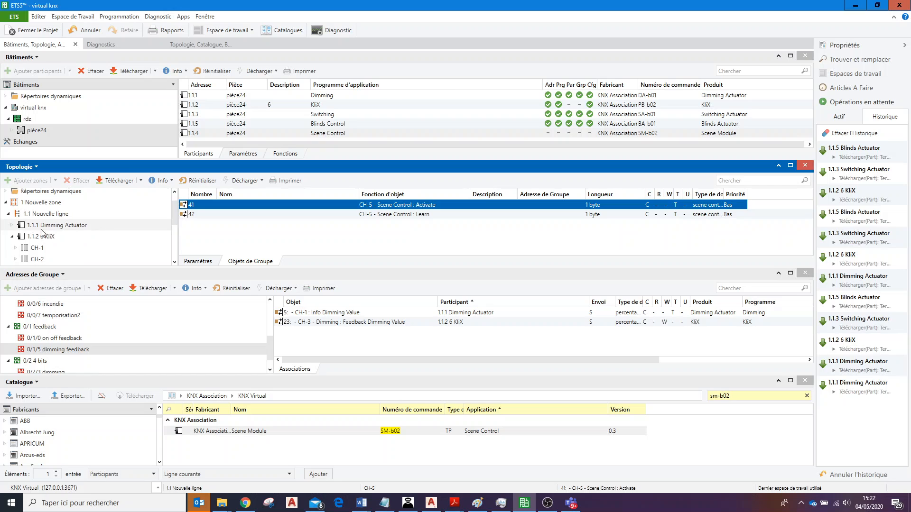
click(12, 239)
click(47, 259)
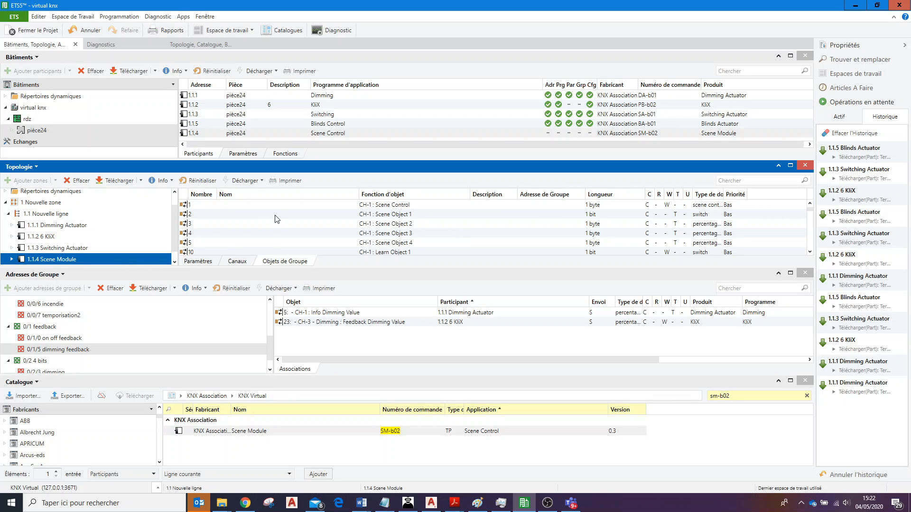
click(404, 205)
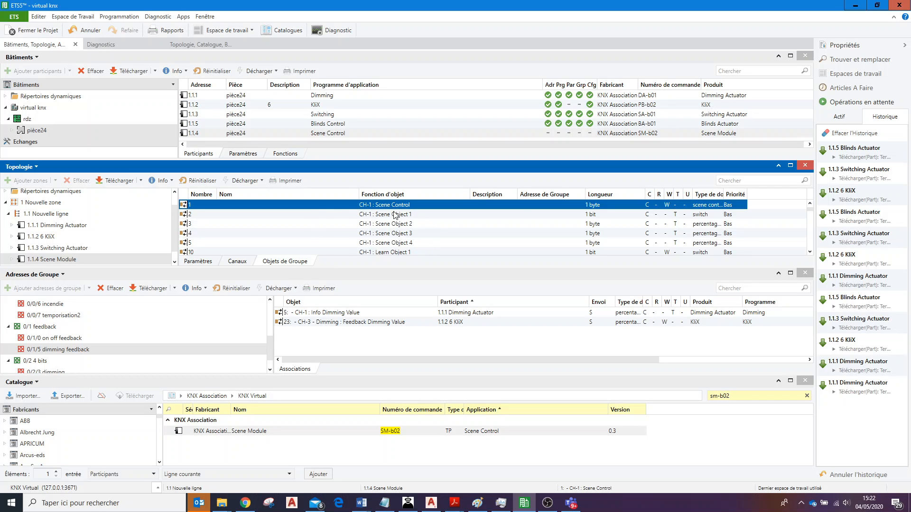
In the CH-1 configuration of 1.1.4 Scene Module, set Scene Object 1 to 8-bit : Scaling (DPT 5.001).
click(192, 262)
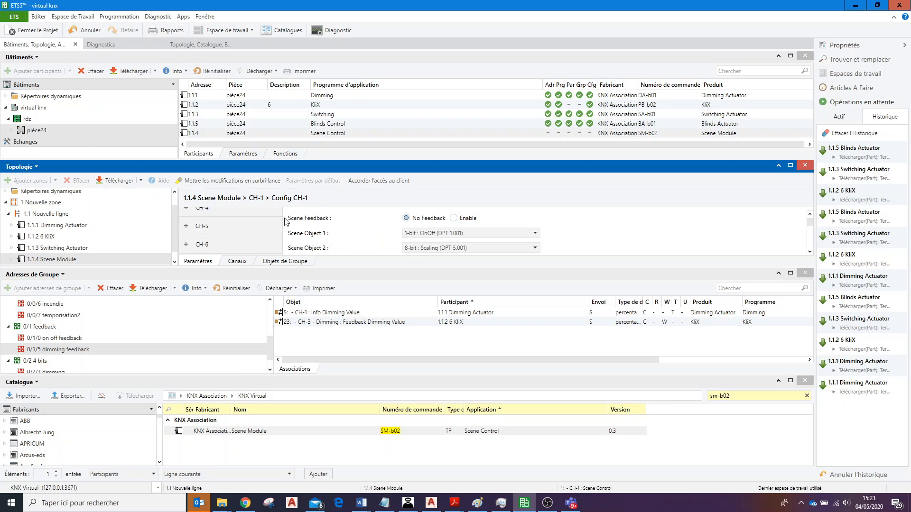
scroll(280, 239, up, 3)
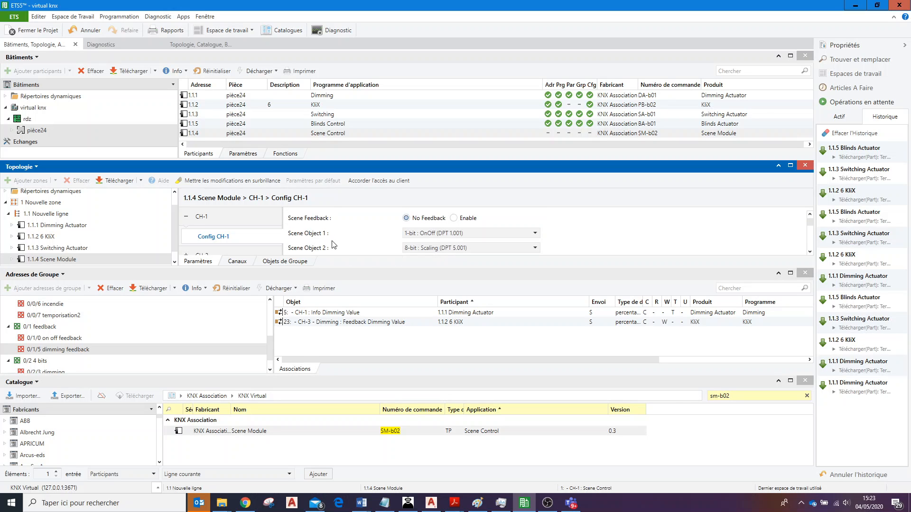
click(536, 233)
click(537, 232)
click(524, 232)
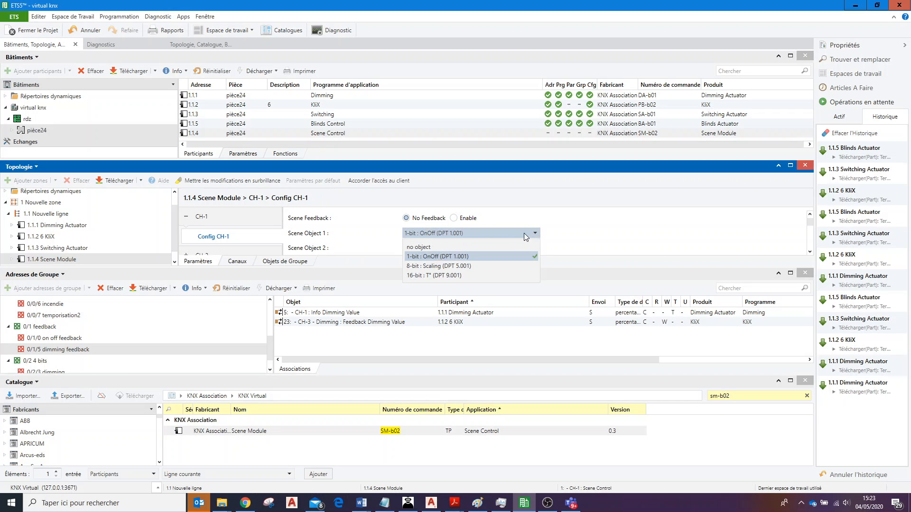
click(458, 266)
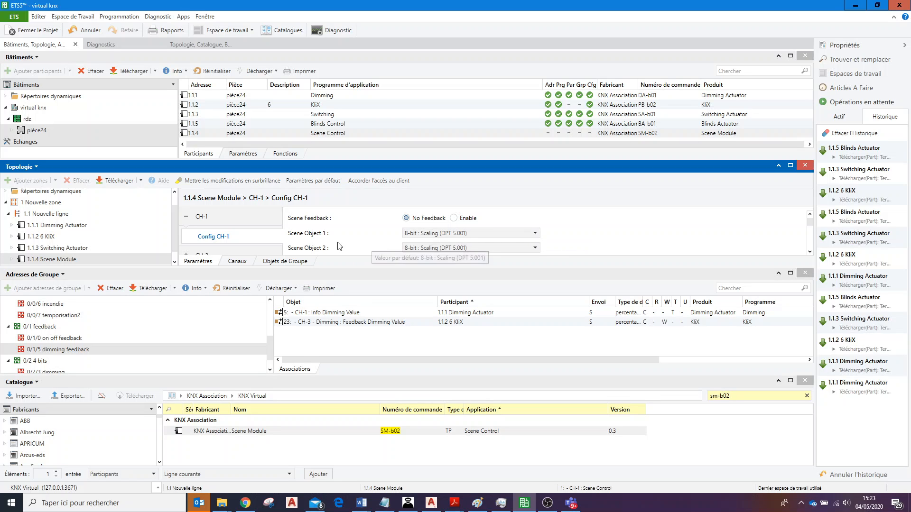
Keep Scene Object 2 at 8-bit : Scaling (DPT 5.001) and set Scene Object 3 to 1-bit : OnOff (DPT 1.001).
click(471, 247)
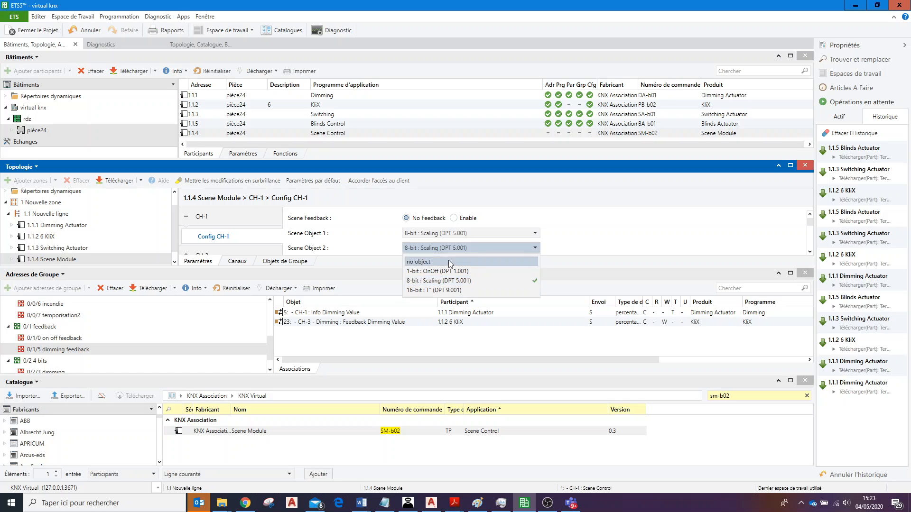
click(438, 281)
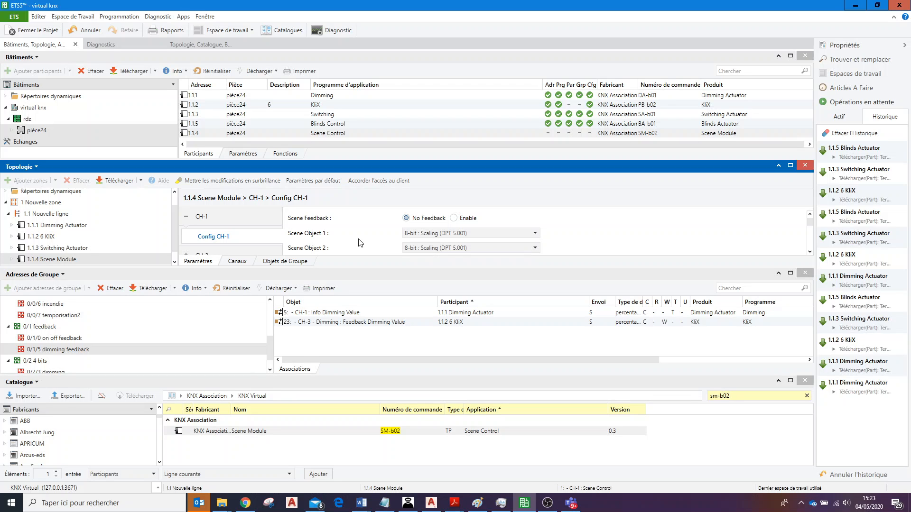
scroll(482, 233, down, 1)
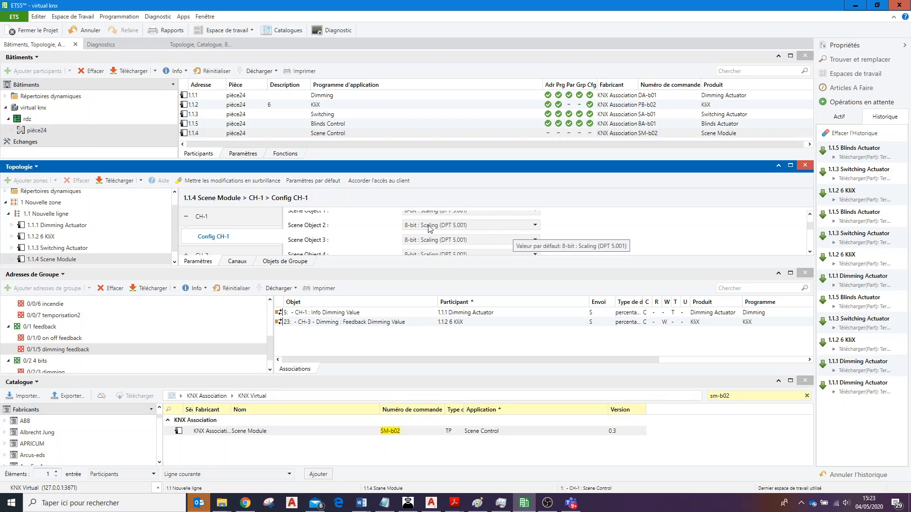
click(464, 239)
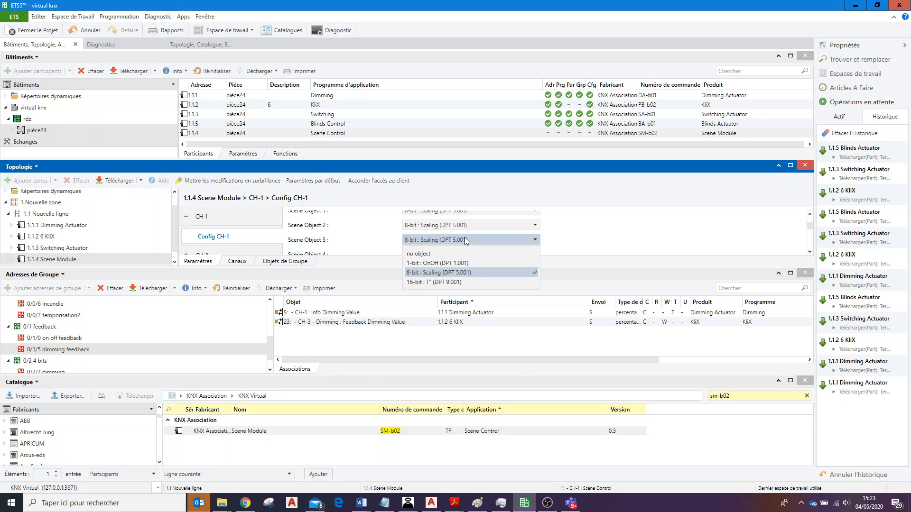
click(439, 264)
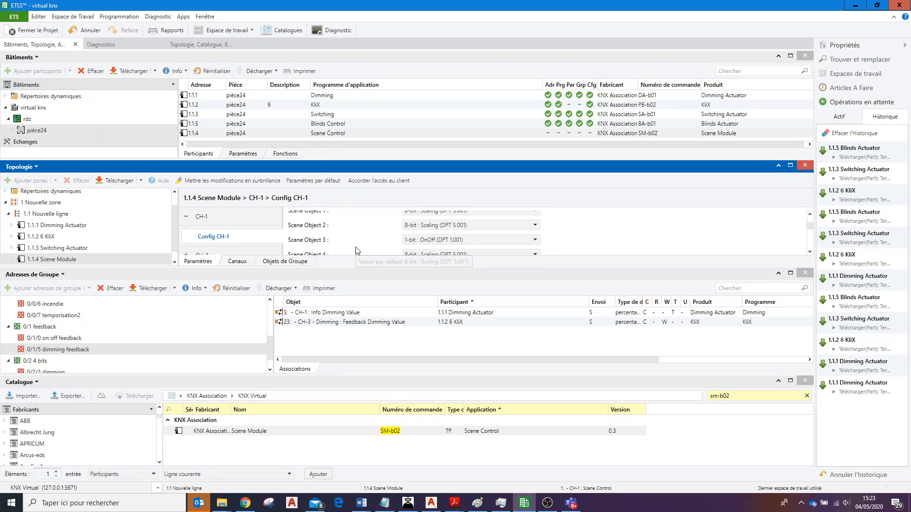
scroll(357, 246, up, 2)
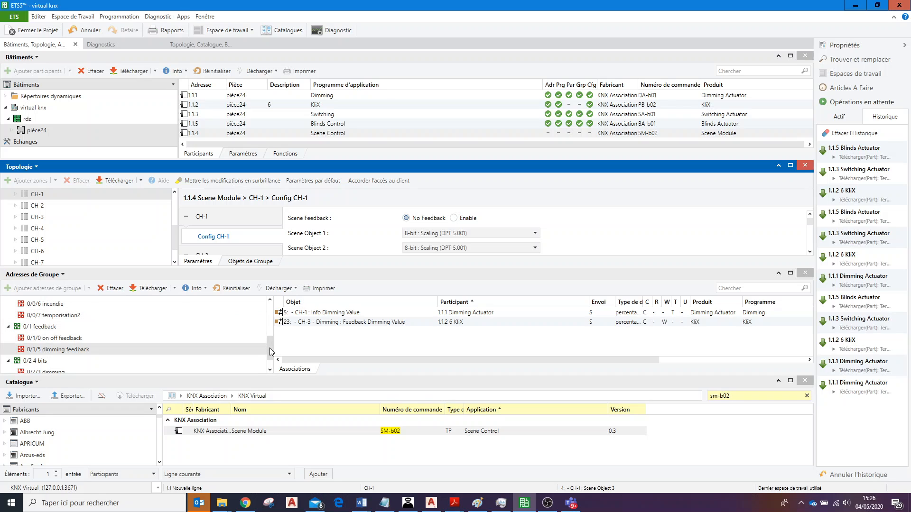
Add a main group named scénarios to the group addresses, using the first free address.
mouse_move(270, 349)
mouse_down()
mouse_move(271, 318)
mouse_move(271, 358)
mouse_move(270, 303)
mouse_move(271, 331)
mouse_up()
click(175, 320)
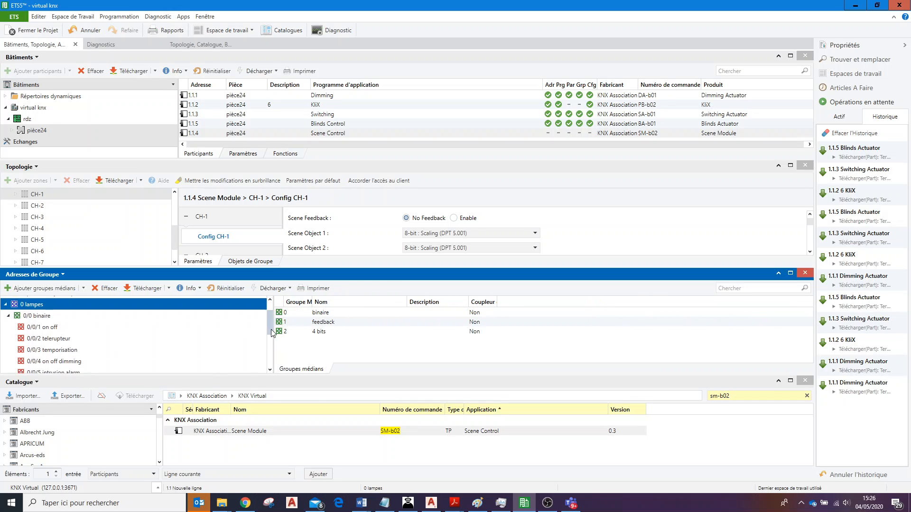
scroll(171, 340, down, 3)
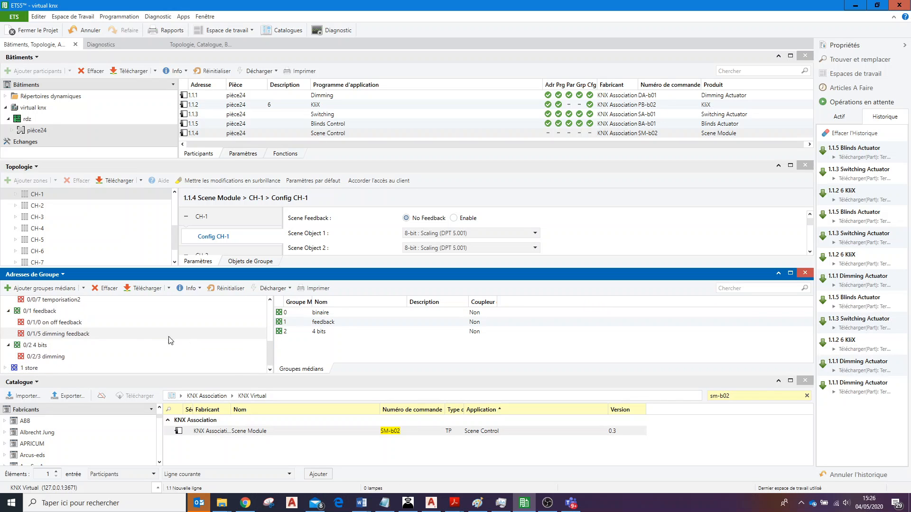
click(52, 368)
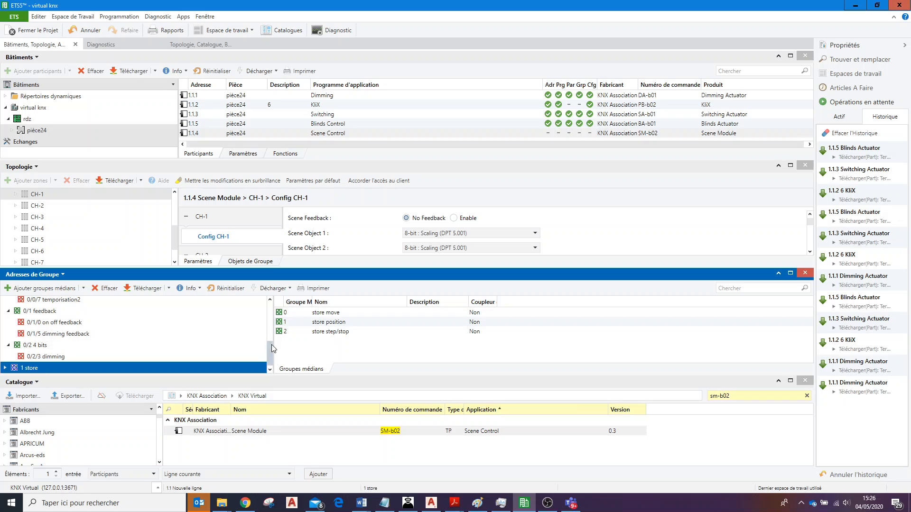
scroll(273, 349, up, 3)
click(16, 306)
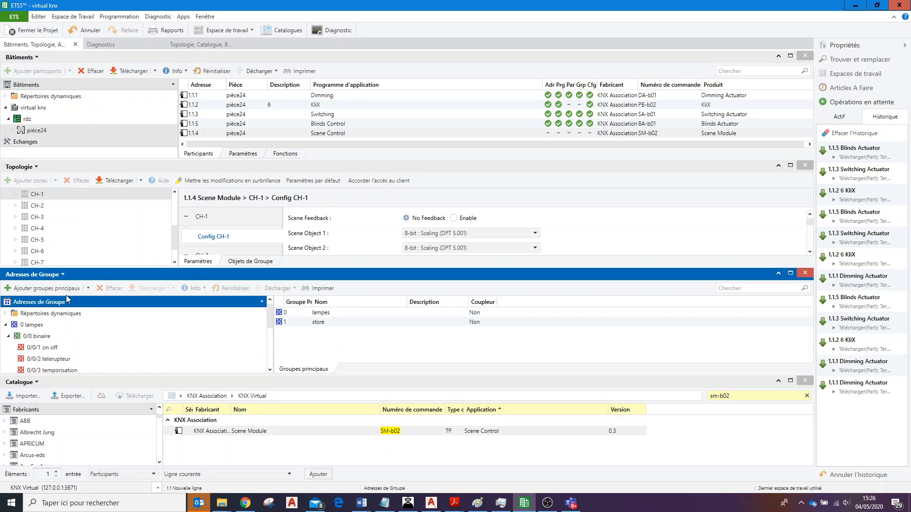
click(88, 288)
click(119, 303)
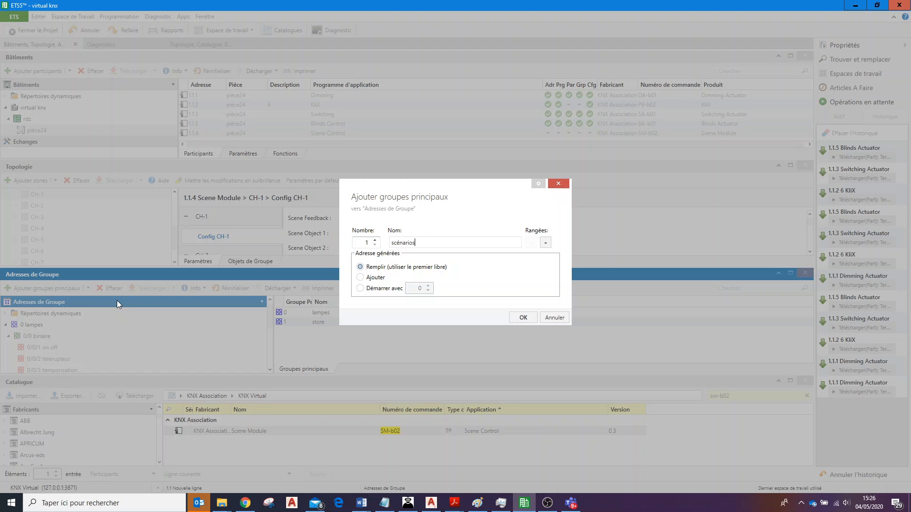
click(523, 317)
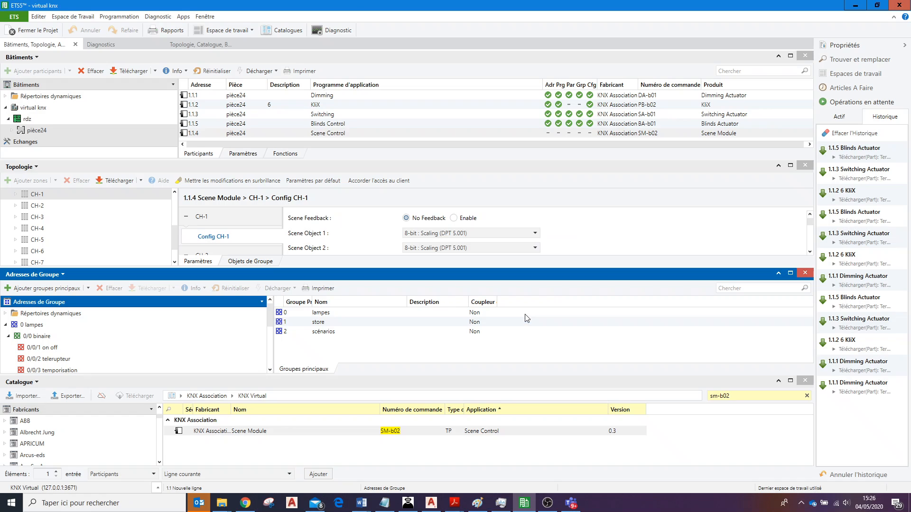
Add a middle group named test under the main group 2 scénarios.
drag(269, 326, 272, 360)
click(10, 369)
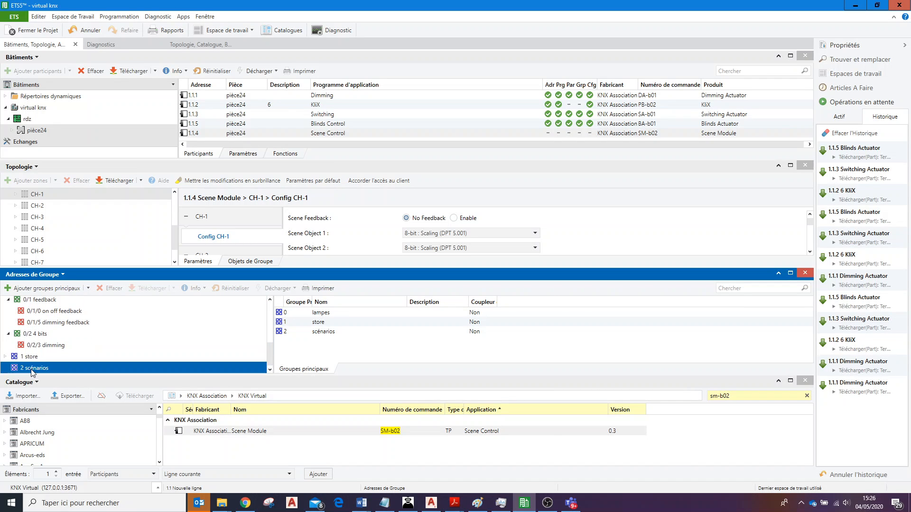
click(83, 288)
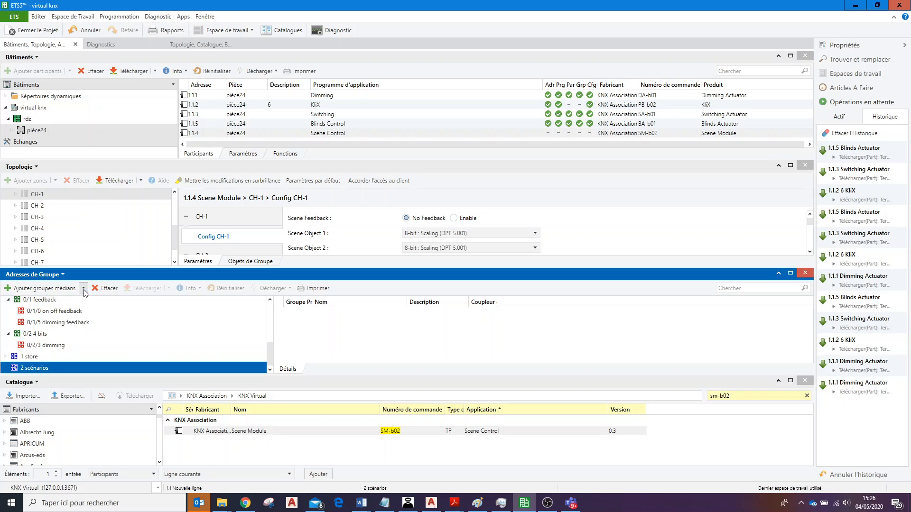
click(103, 304)
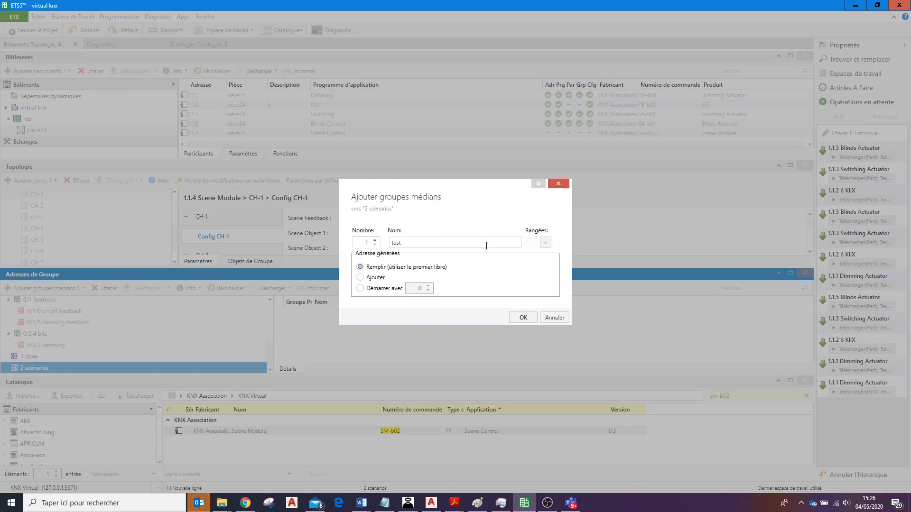
click(531, 320)
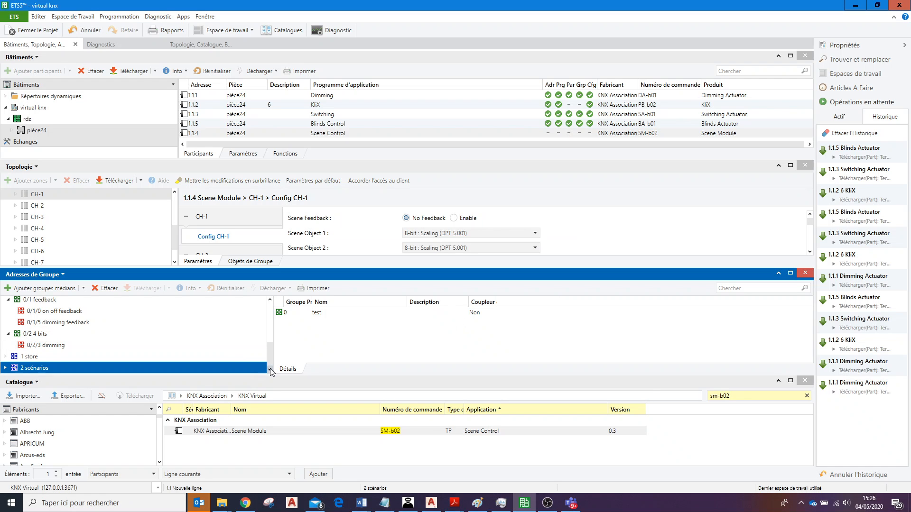
Add a group address named scénario1 under the middle group 2/0 test.
double_click(42, 368)
scroll(44, 370, down, 1)
scroll(44, 370, up, 1)
scroll(44, 371, down, 1)
scroll(39, 368, up, 1)
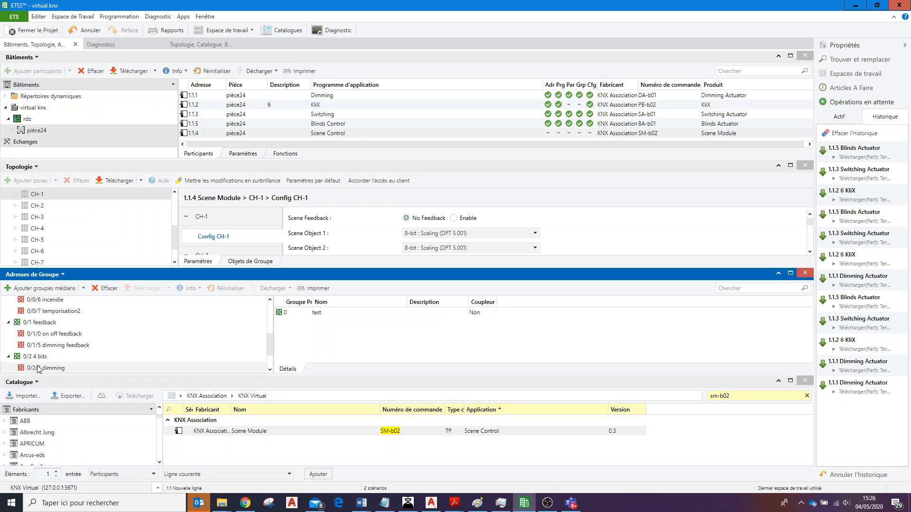
scroll(37, 367, down, 1)
click(39, 369)
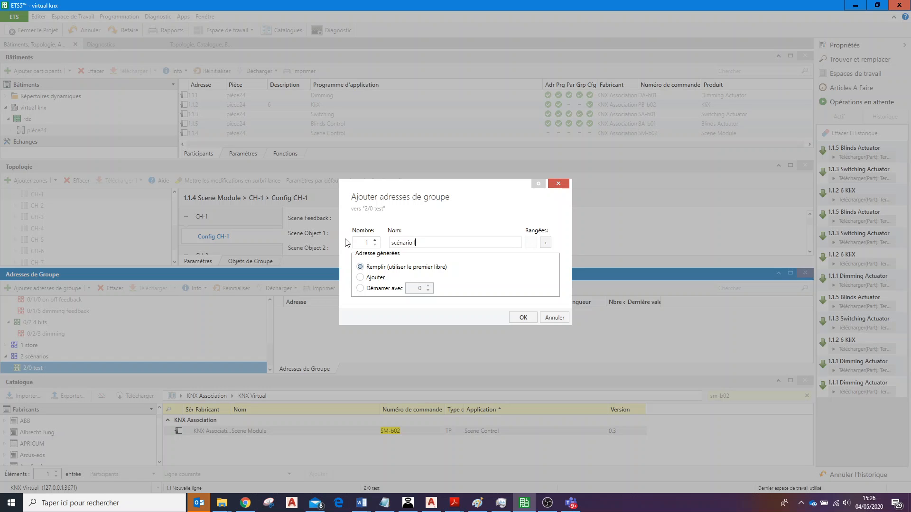
click(523, 318)
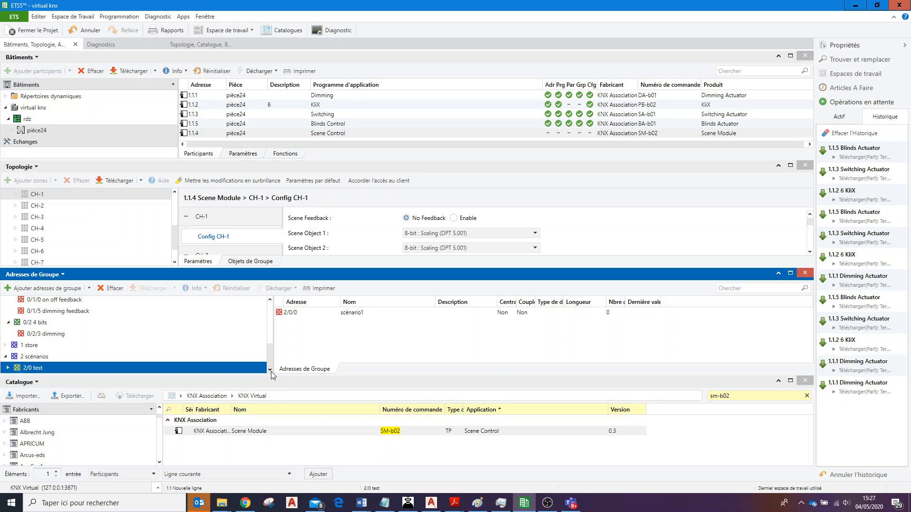
Link the CH-1 Scene Control and Scene Object 1 objects of 1.1.4 Scene Module to group address 2/0/0 scénario1.
click(301, 315)
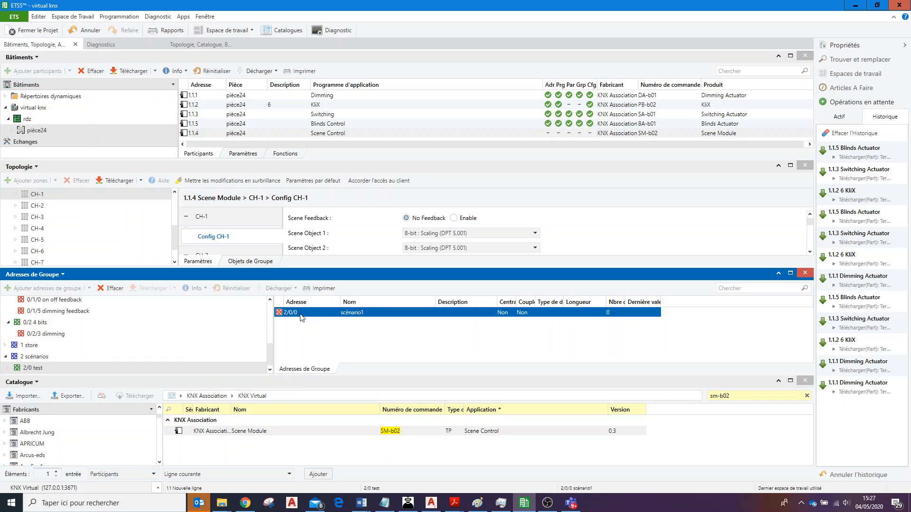
double_click(300, 315)
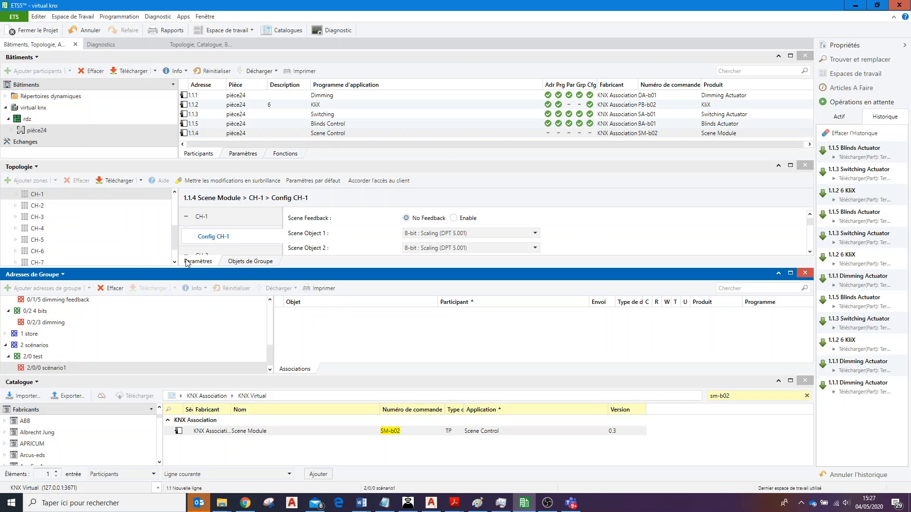
click(175, 193)
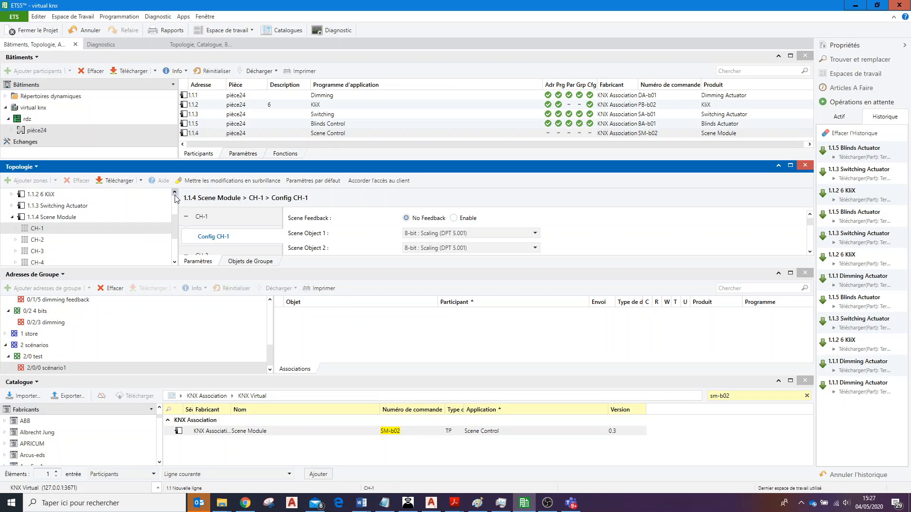
click(52, 217)
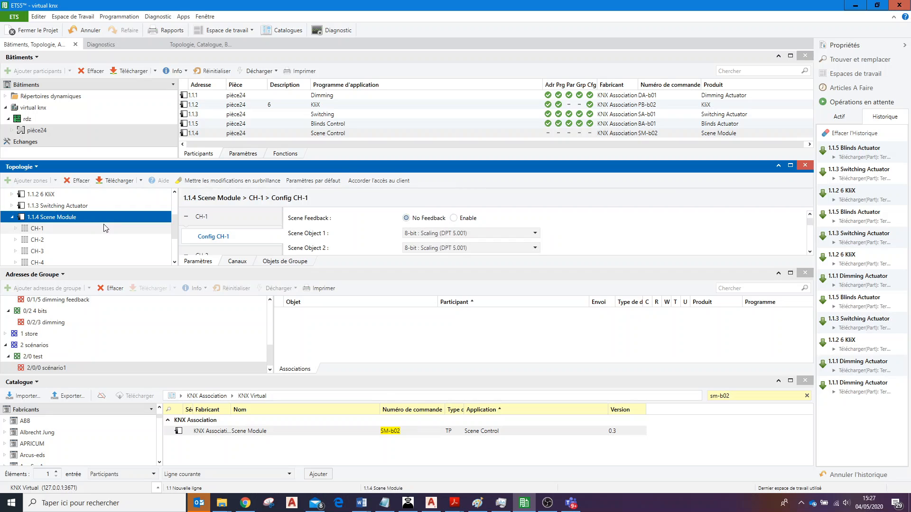
click(281, 262)
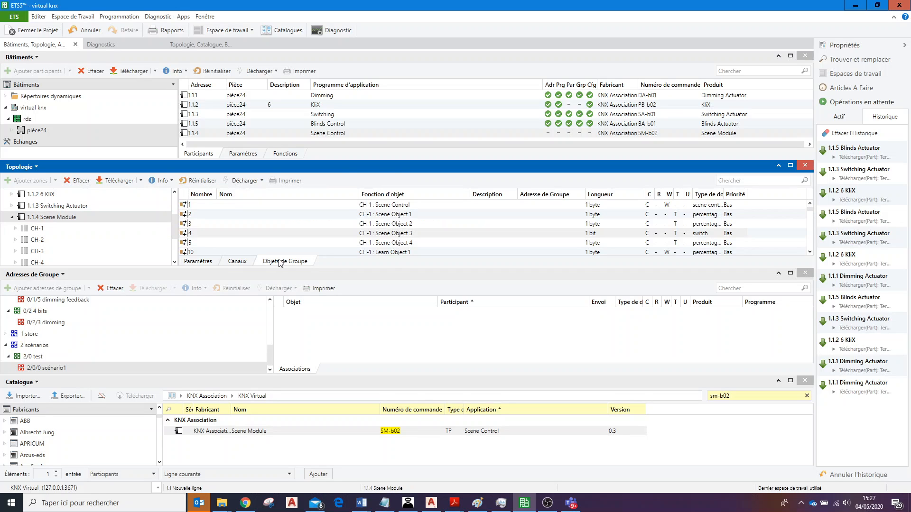
click(392, 205)
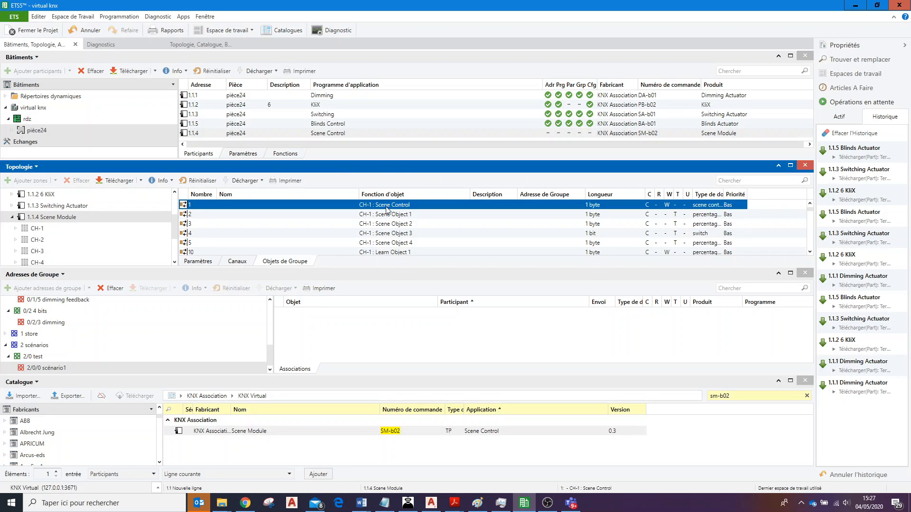
shift+click(202, 214)
drag(202, 214, 327, 334)
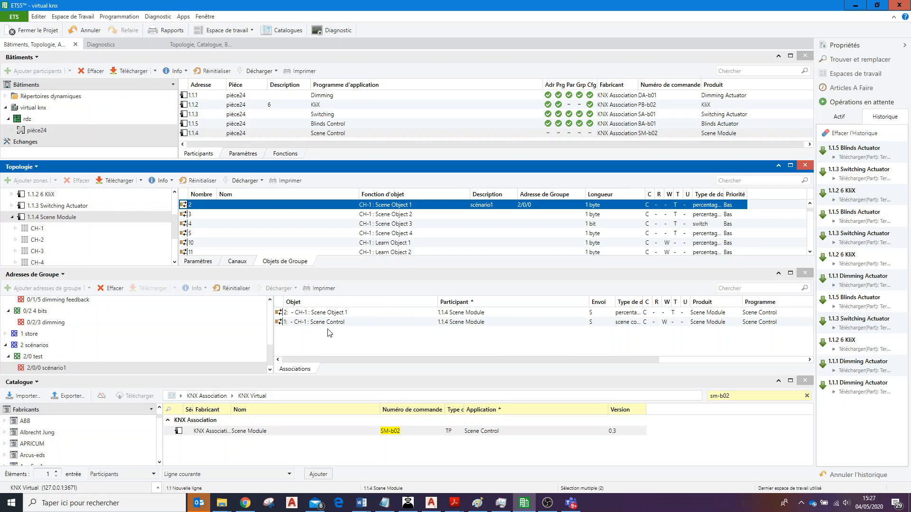
Unlink the Scene Module's CH-1 Scene Object 1 from group address 2/0/0 scénario1.
right_click(366, 315)
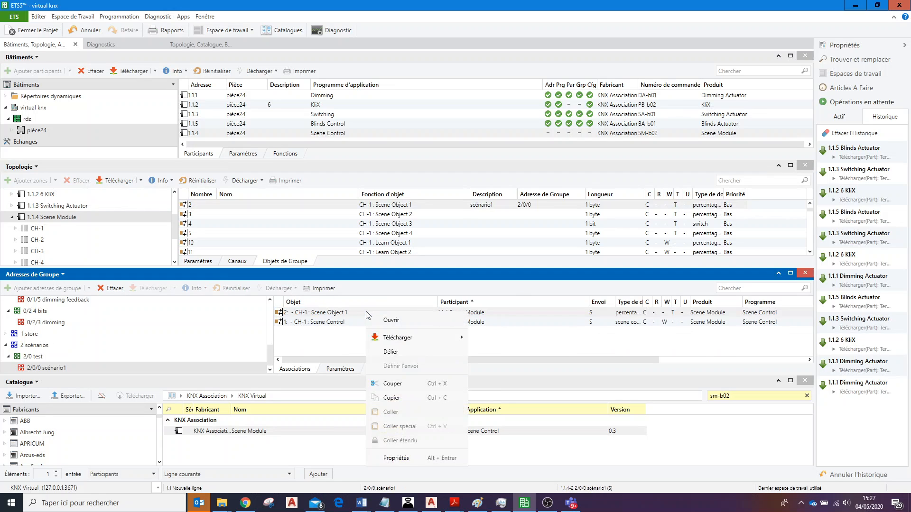
click(402, 352)
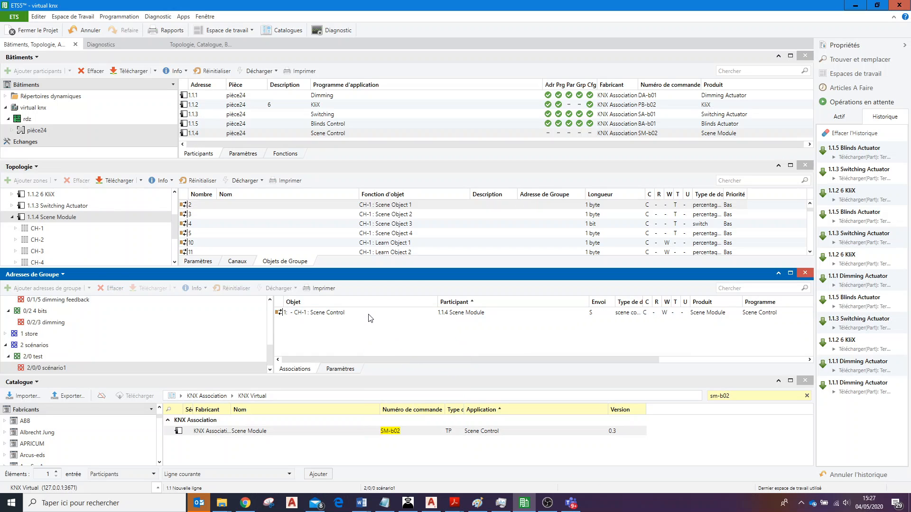
click(13, 216)
Link the CH-5 Scene Control Activate object of 1.1.2 KliX to group address 2/0/0 scénario1.
click(58, 226)
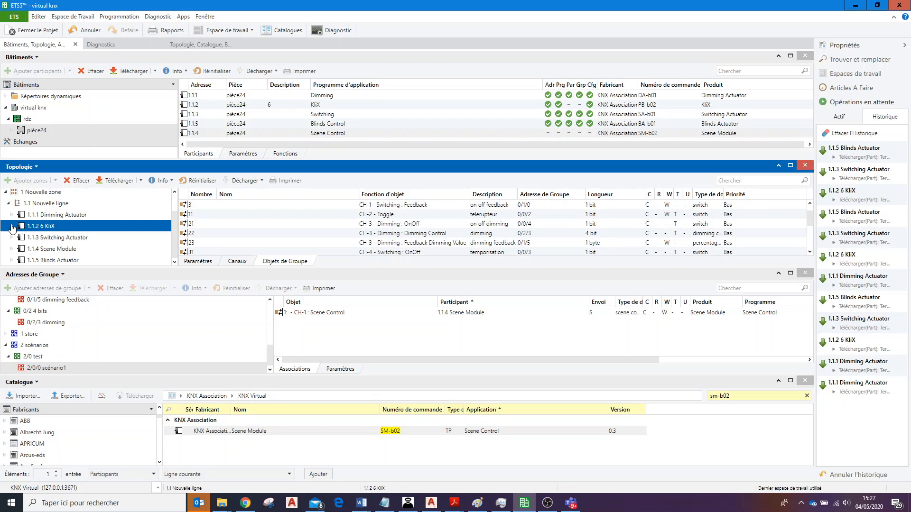
click(12, 227)
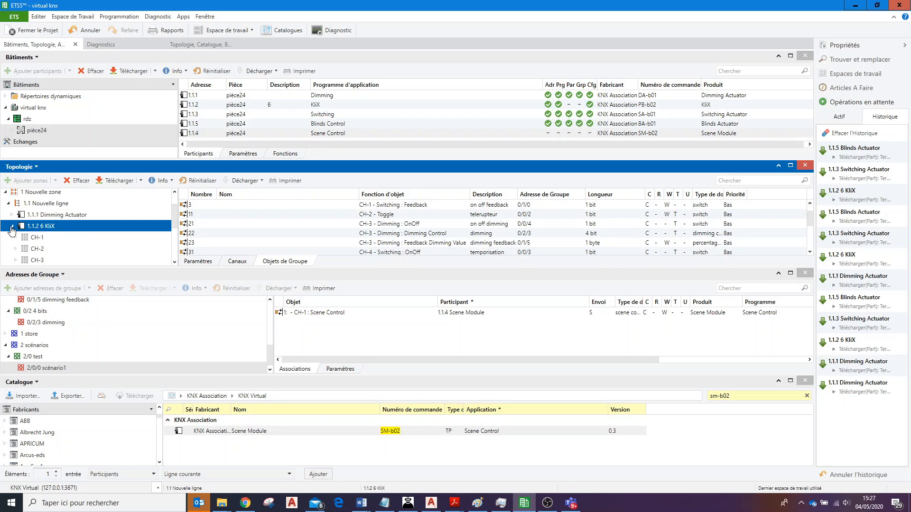
click(174, 262)
click(174, 262)
click(174, 261)
click(49, 249)
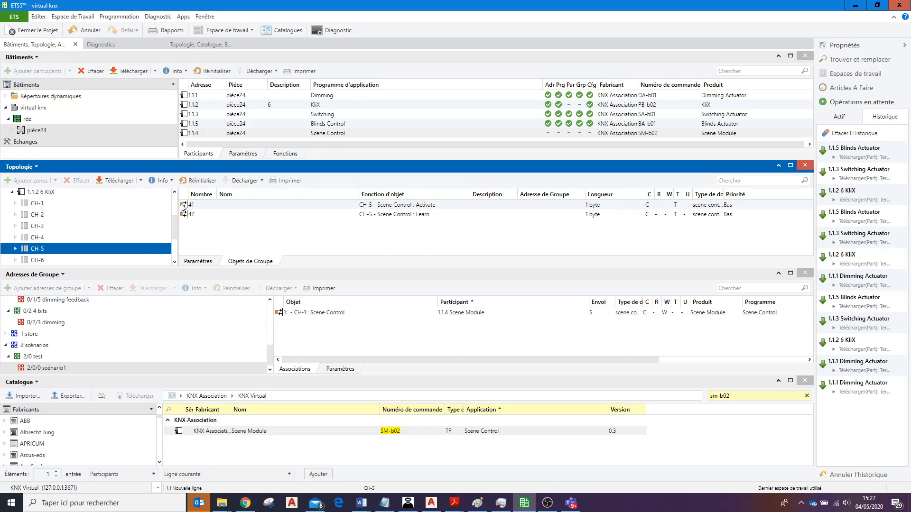
drag(184, 205, 361, 340)
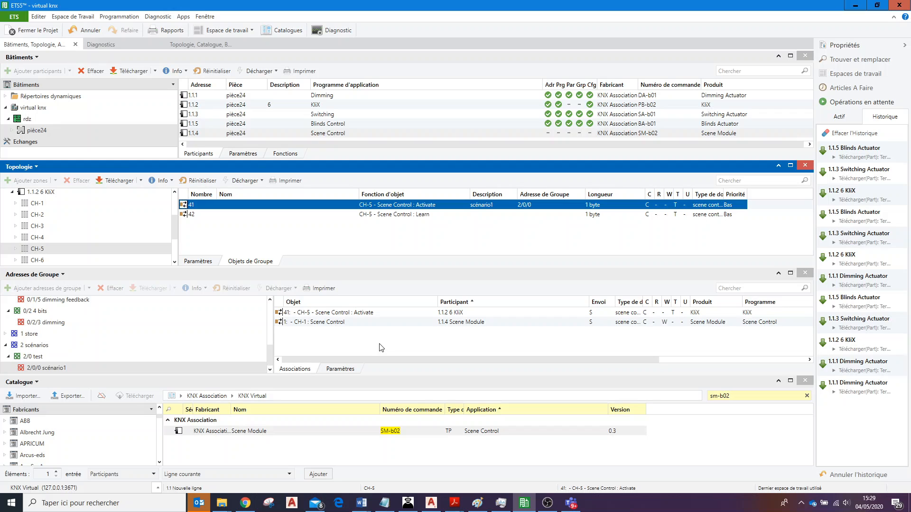
Review the CH-1 Scene Control object and Scene Objects 1 to 3 of 1.1.4 Scene Module.
click(11, 193)
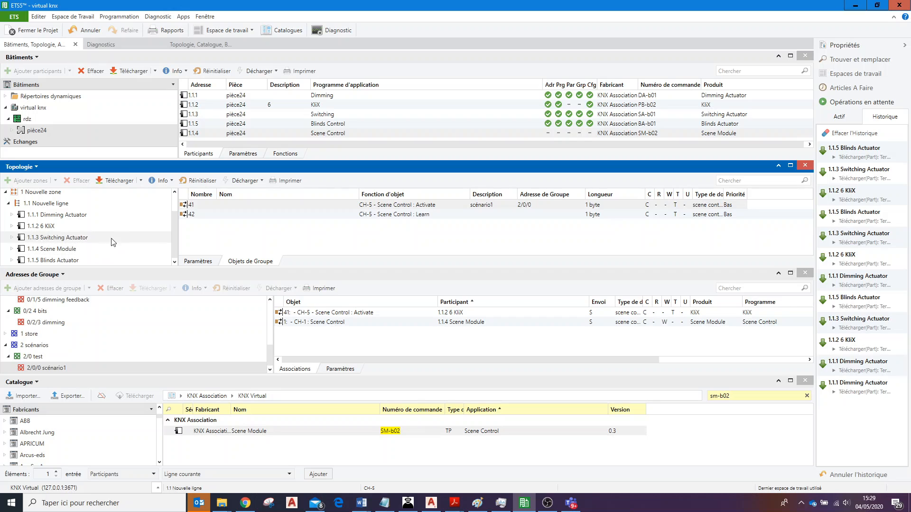
click(61, 249)
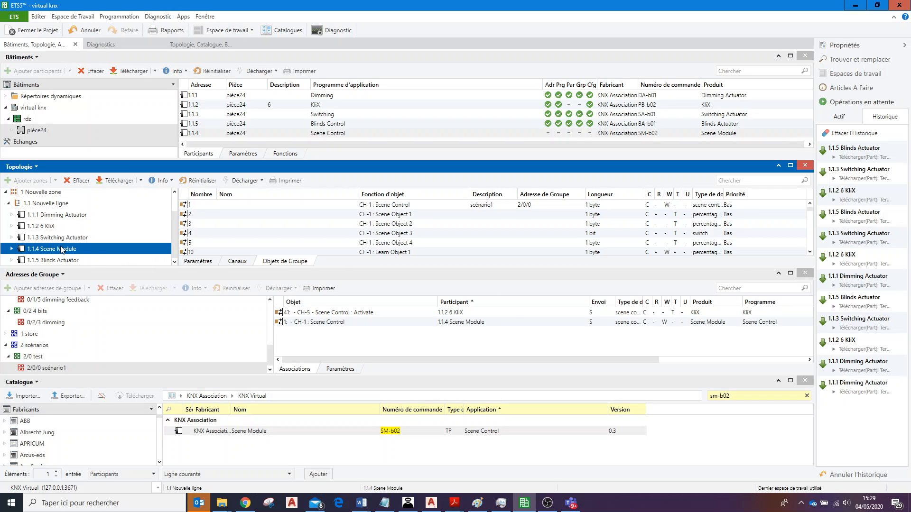
click(426, 207)
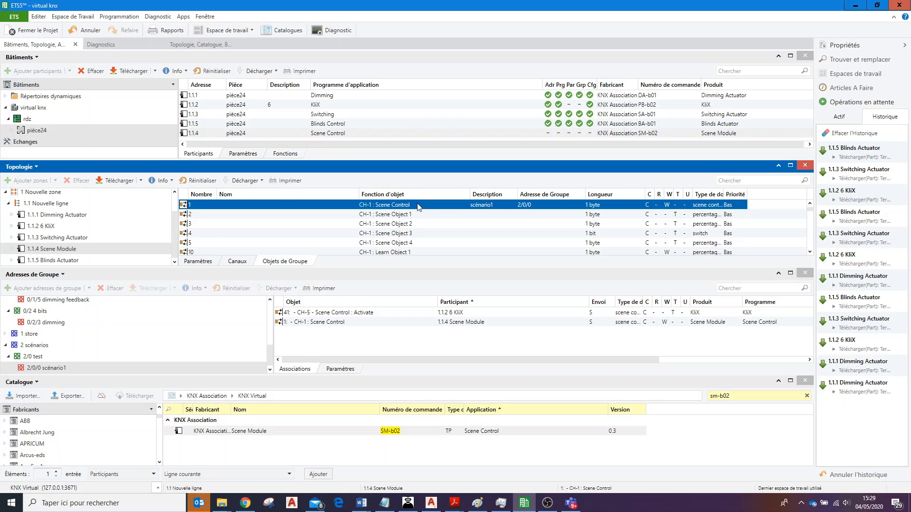
click(422, 216)
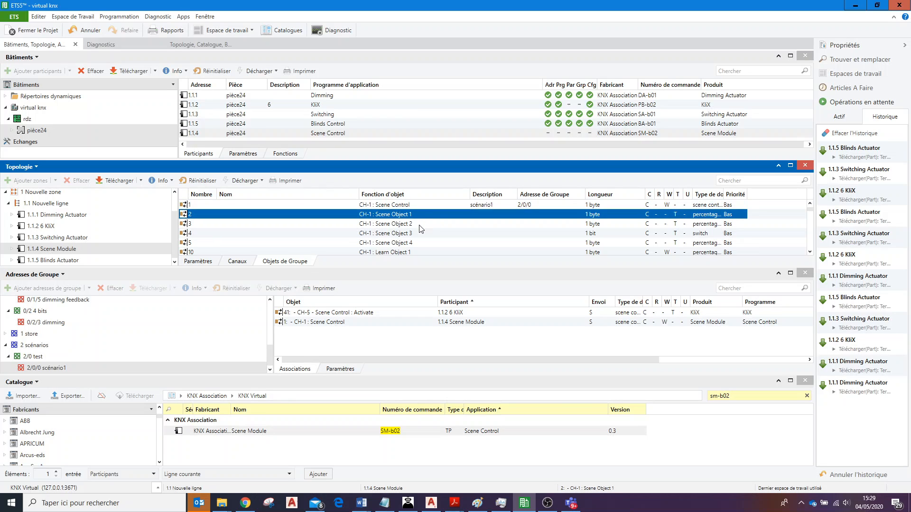
click(420, 225)
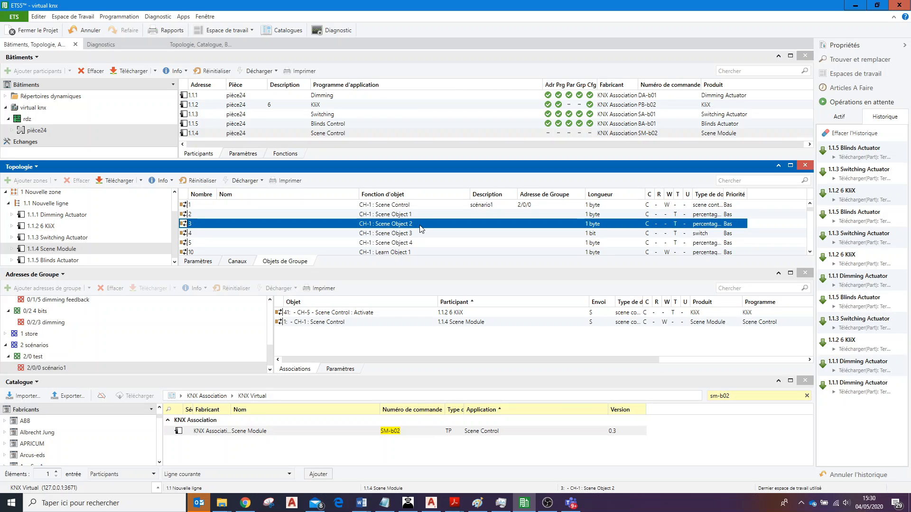
click(412, 216)
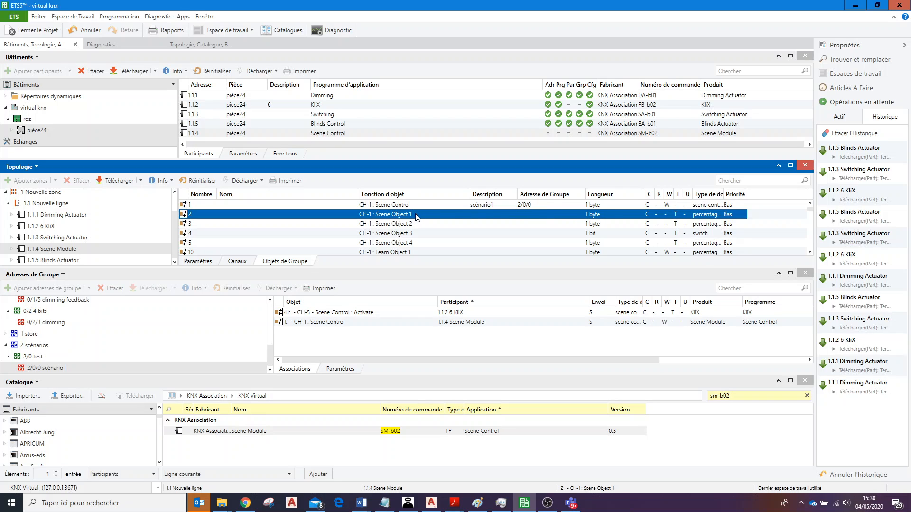
click(421, 225)
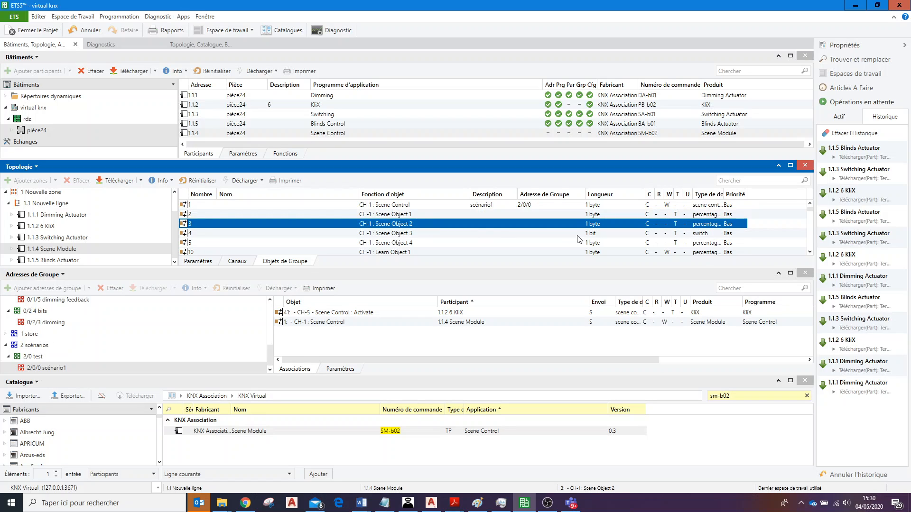
click(423, 235)
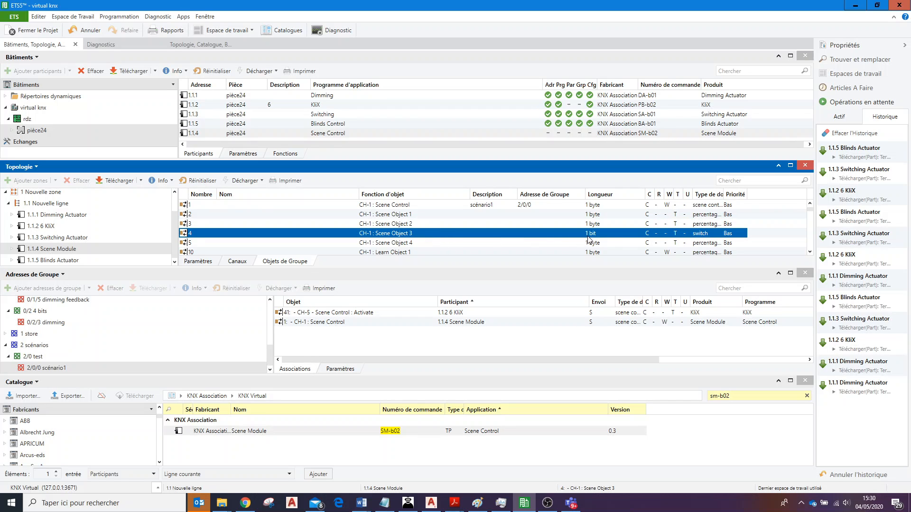
click(412, 216)
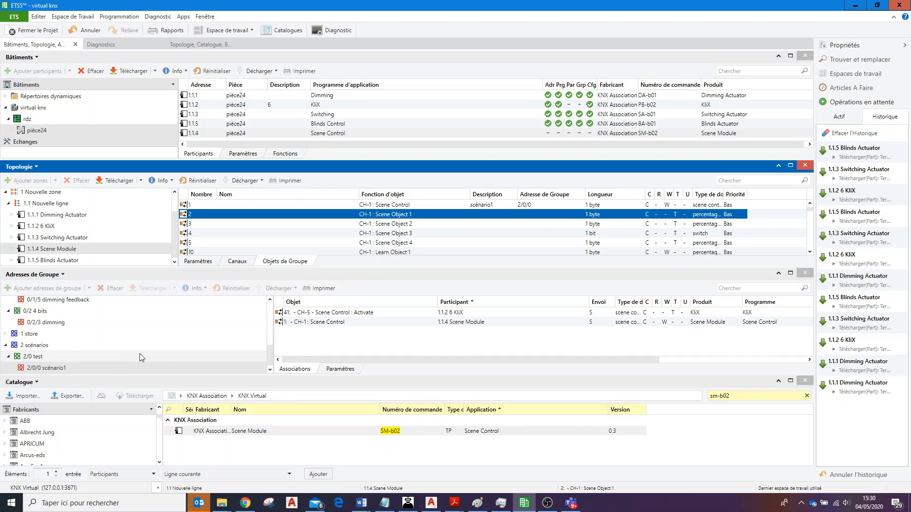
Add one unnamed group address under the middle group 2/0 test, using the first free address.
click(76, 357)
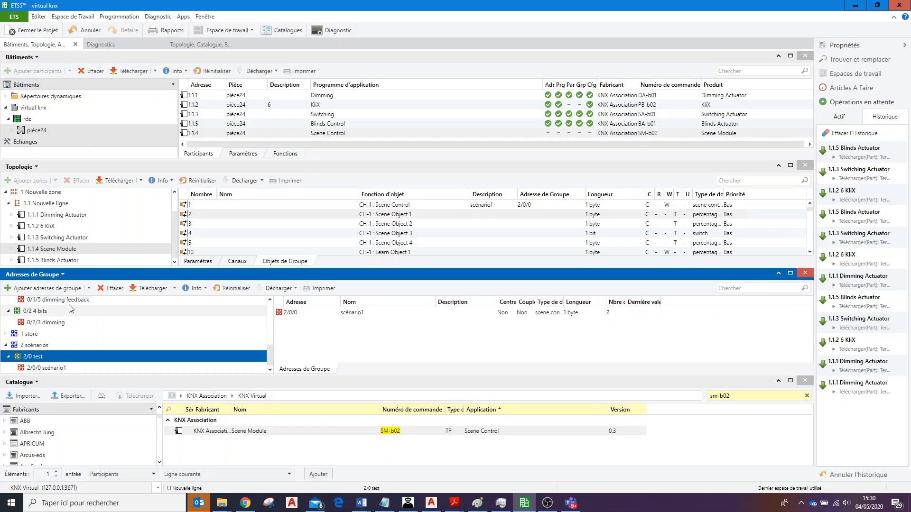
click(89, 288)
click(132, 299)
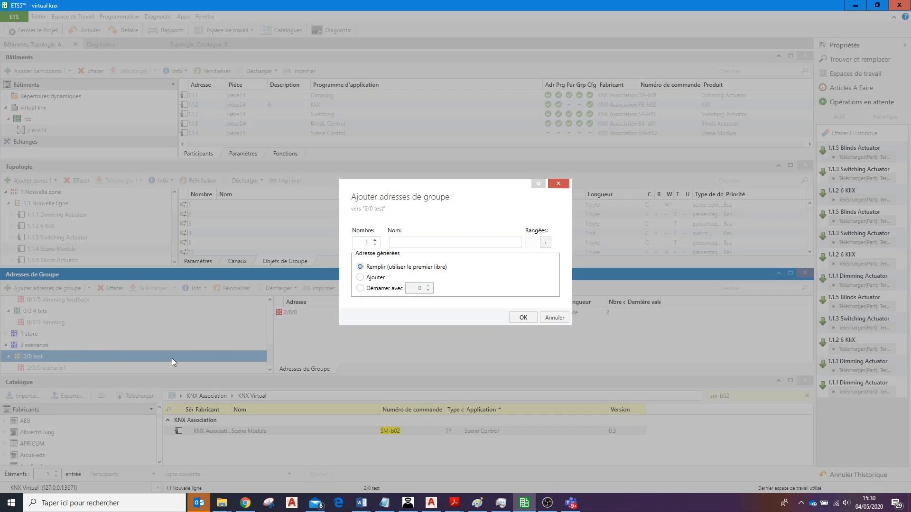
click(523, 318)
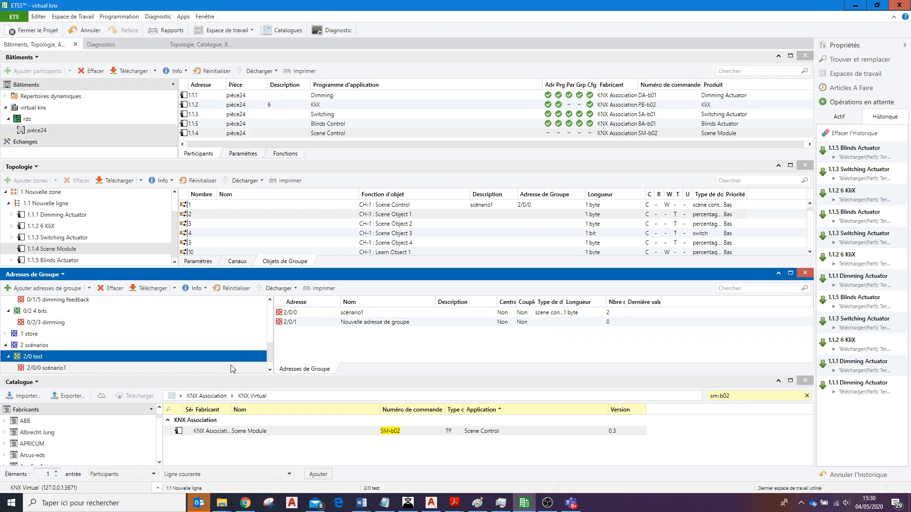
Link the Scene Module's CH-1 Scene Objects 1 and 2 to group address 2/0/1, and unlink Scene Object 2 again.
click(95, 368)
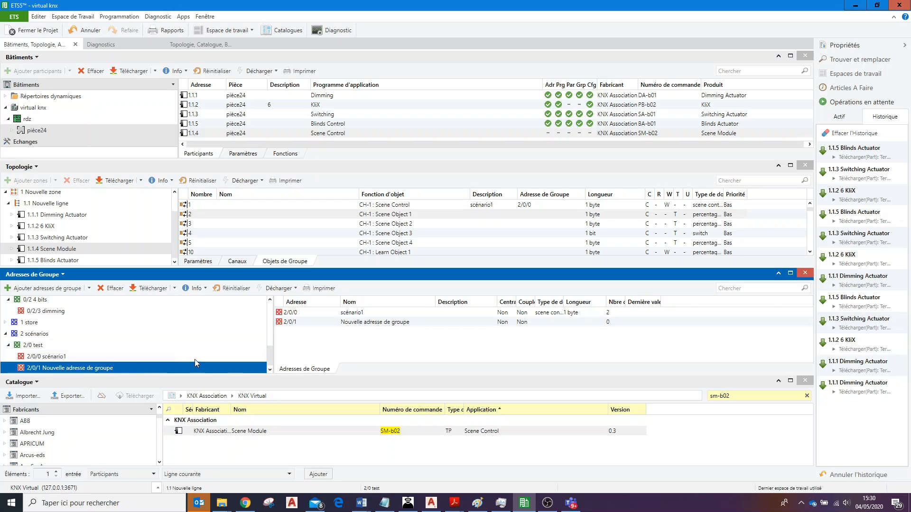
click(398, 215)
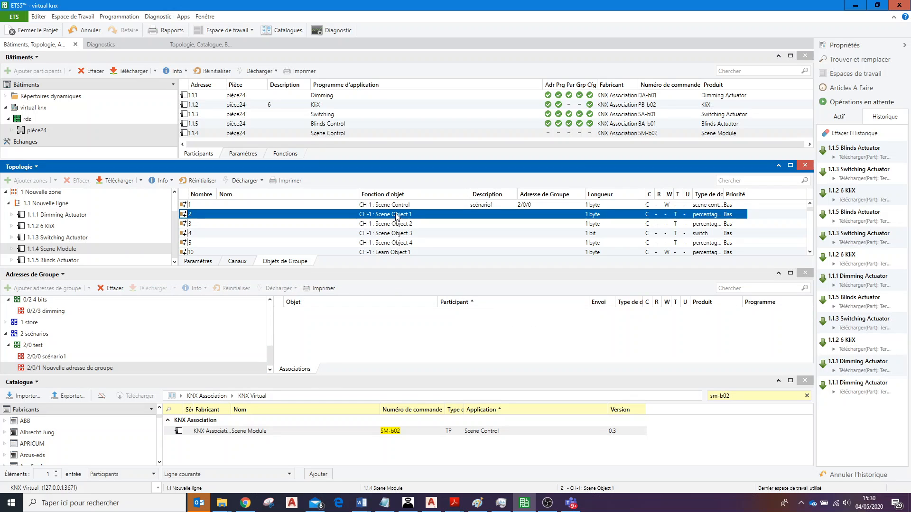
shift+click(227, 223)
drag(227, 224, 325, 328)
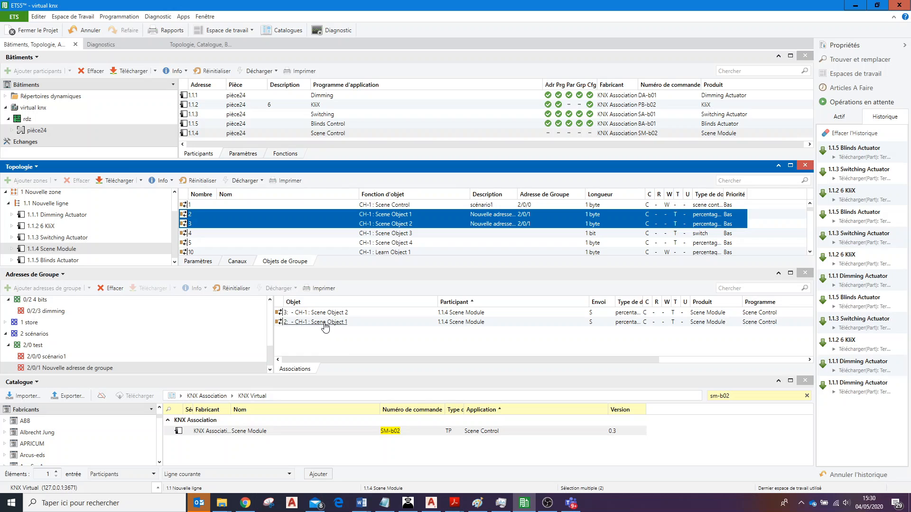
click(323, 343)
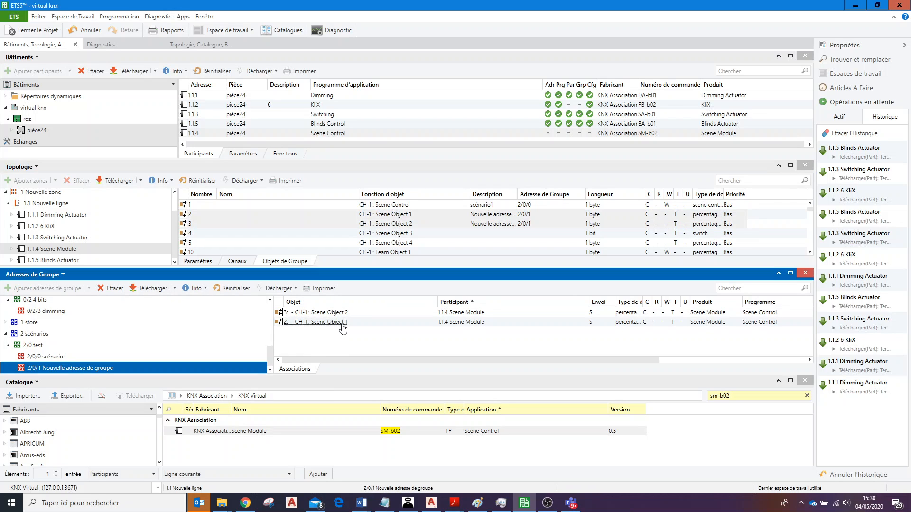
right_click(382, 314)
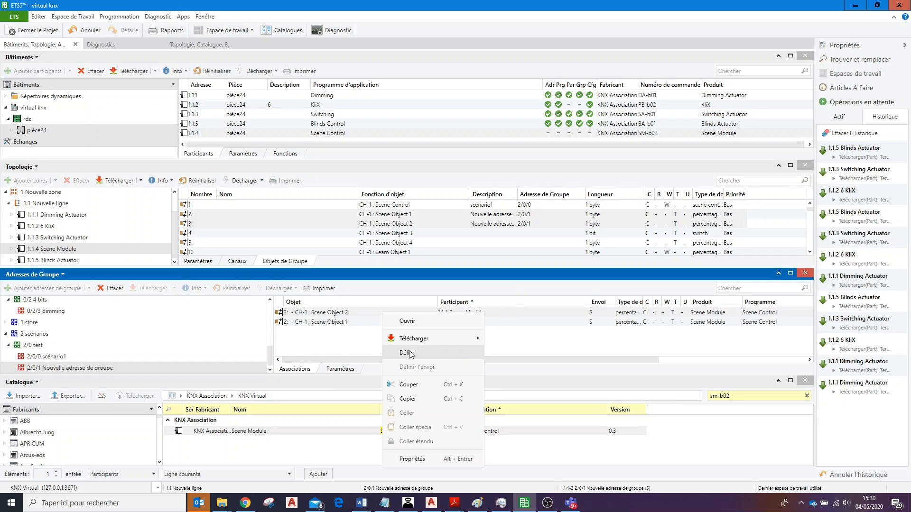
click(408, 353)
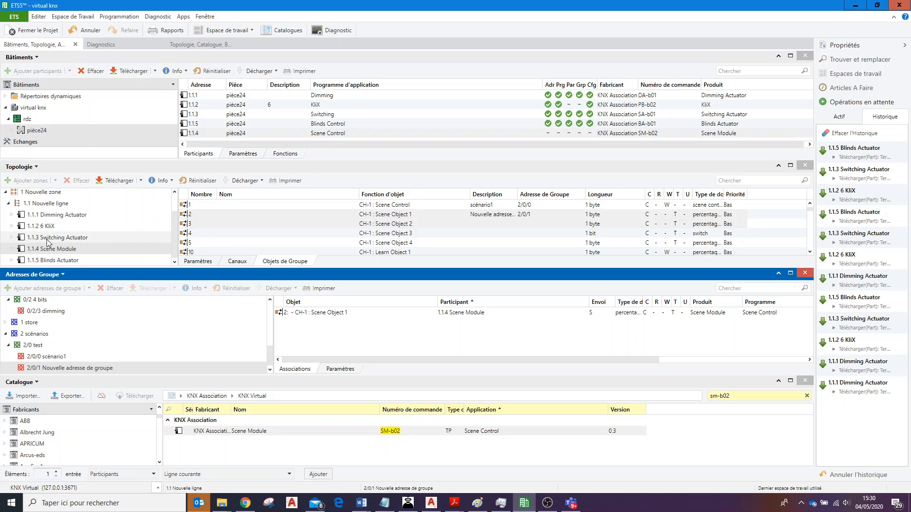
Link CH-1 Dimming Value and Info Dimming Value of 1.1.1 Dimming Actuator to 2/0/1, and unlink Info Dimming Value from it.
click(48, 214)
click(12, 216)
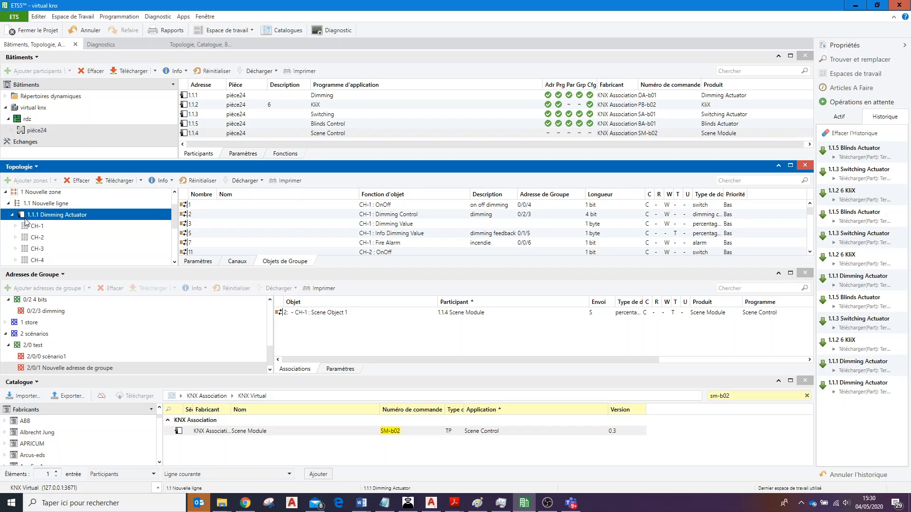
click(38, 226)
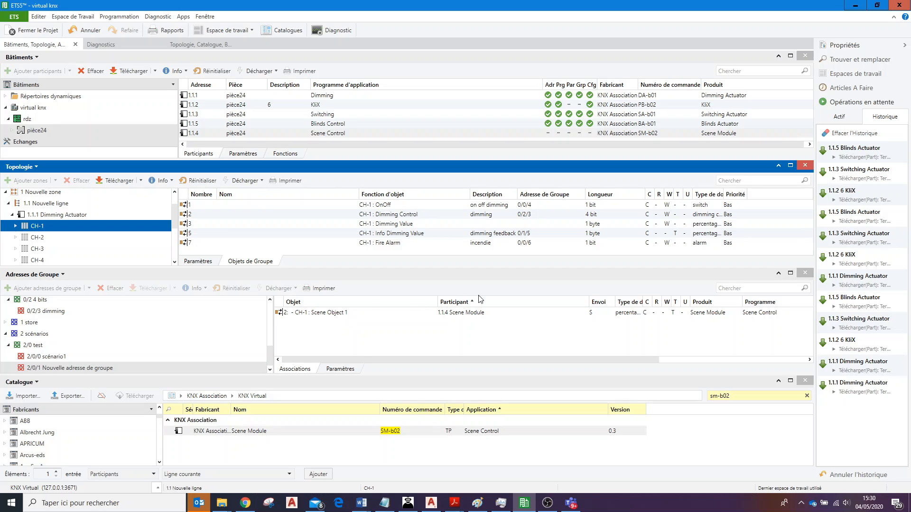
click(421, 225)
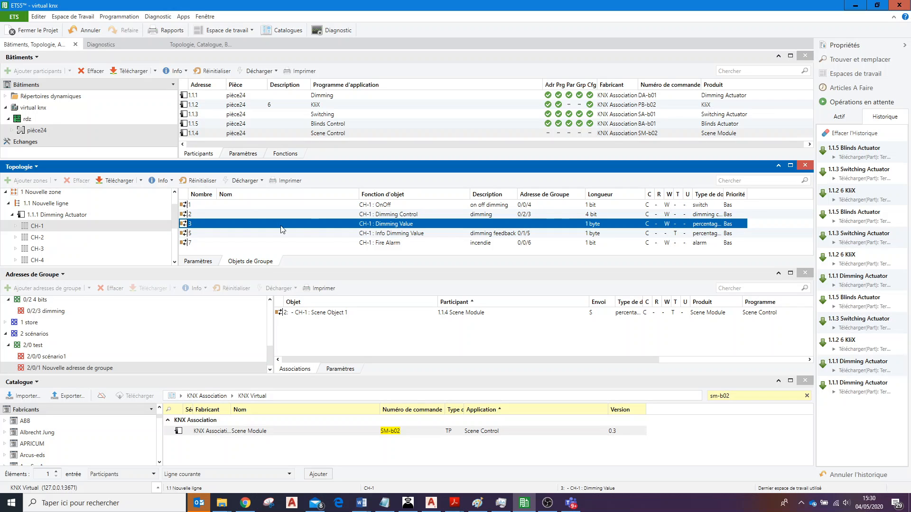
ctrl+click(185, 233)
drag(185, 233, 295, 328)
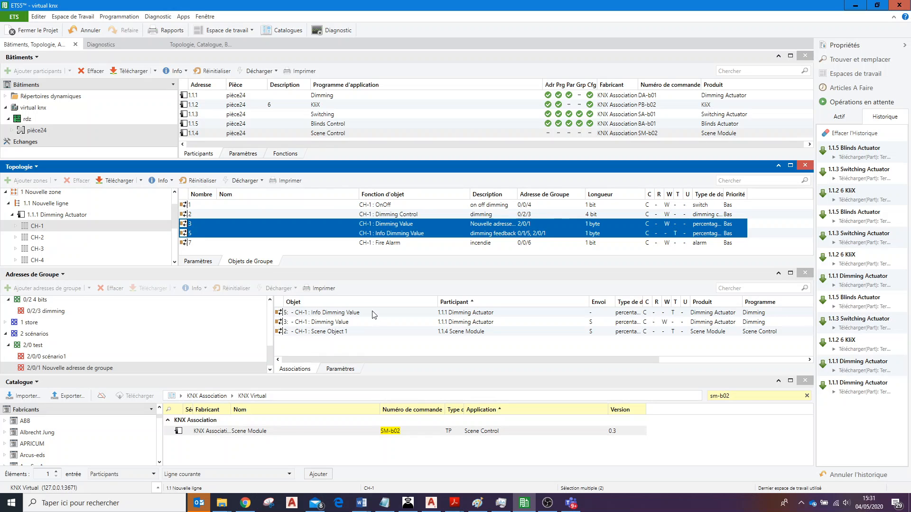
right_click(384, 316)
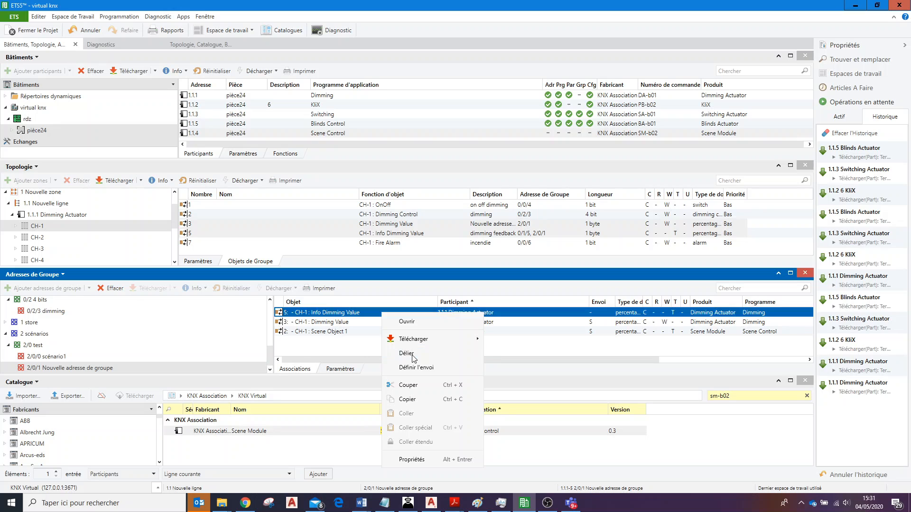
click(396, 355)
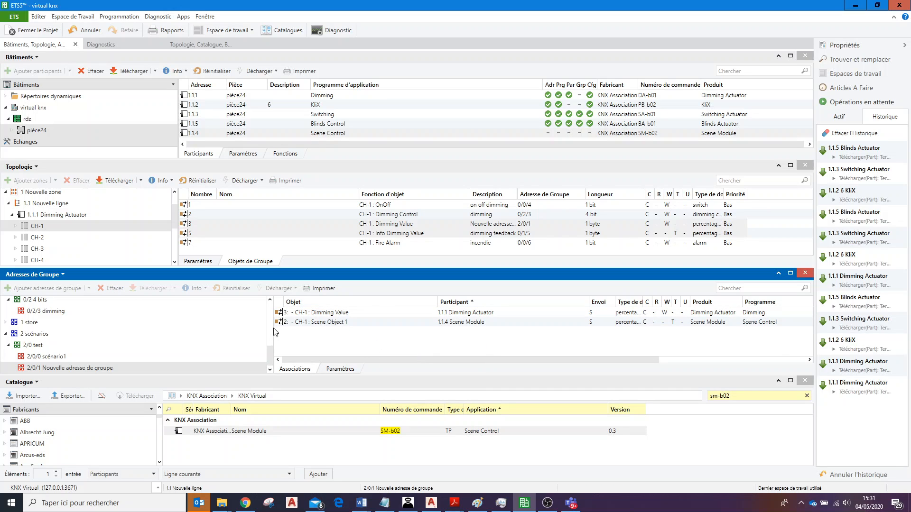
Add another unnamed group address under 2/0 test at the first free address and select the new 2/0/2.
click(33, 345)
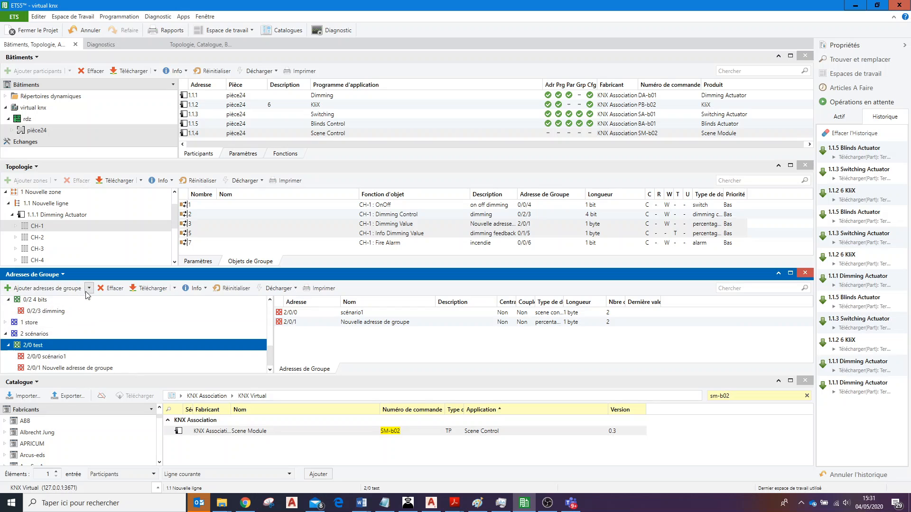
click(88, 288)
click(105, 301)
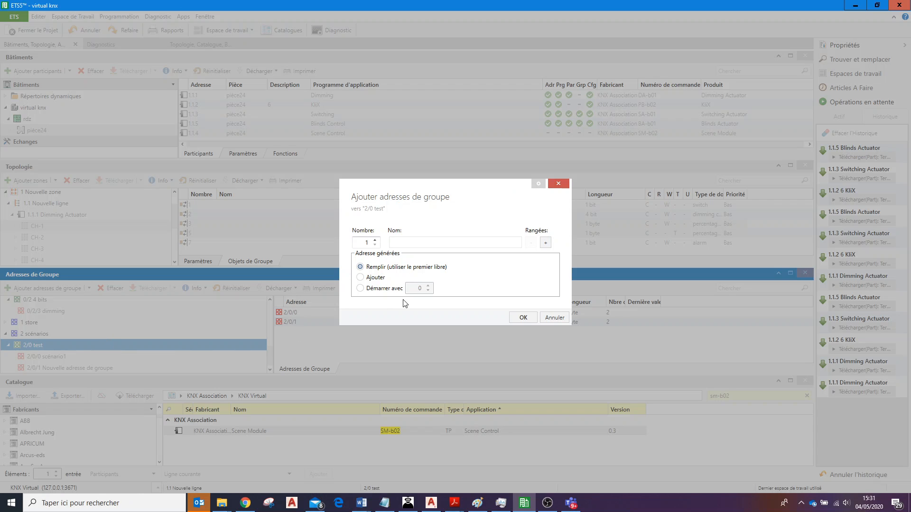
click(523, 317)
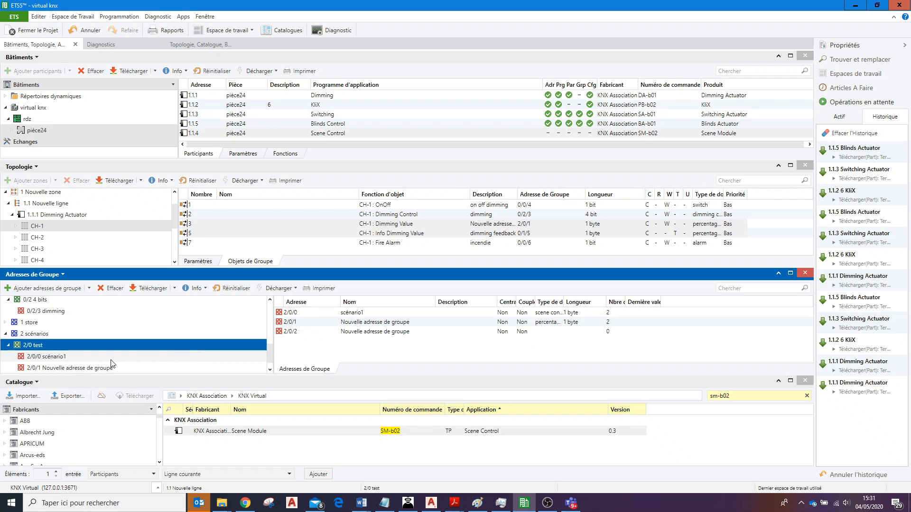
click(270, 370)
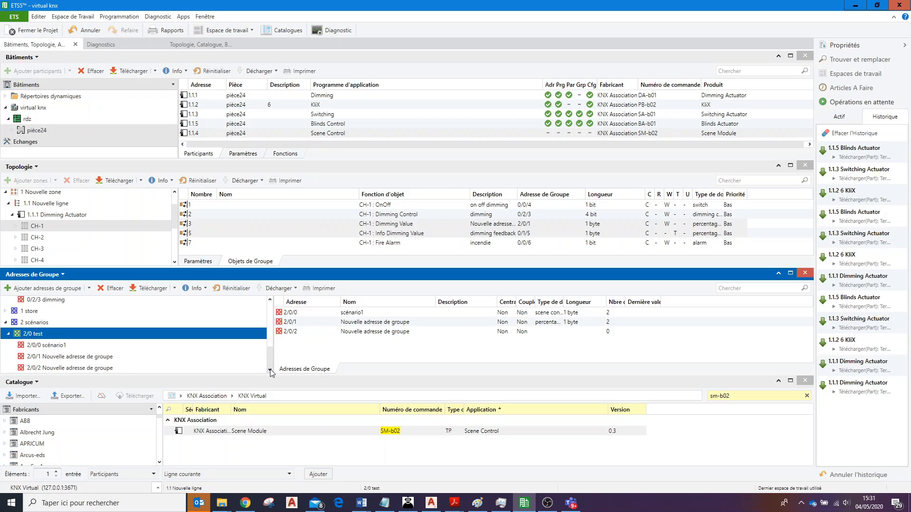
click(121, 368)
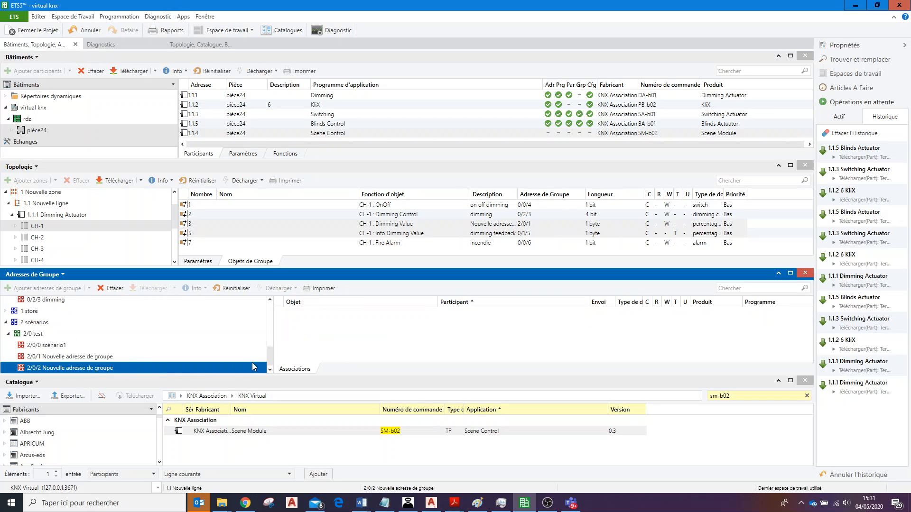
Link the CH-1 Position object of 1.1.5 Blinds Actuator to group address 2/0/2.
click(149, 357)
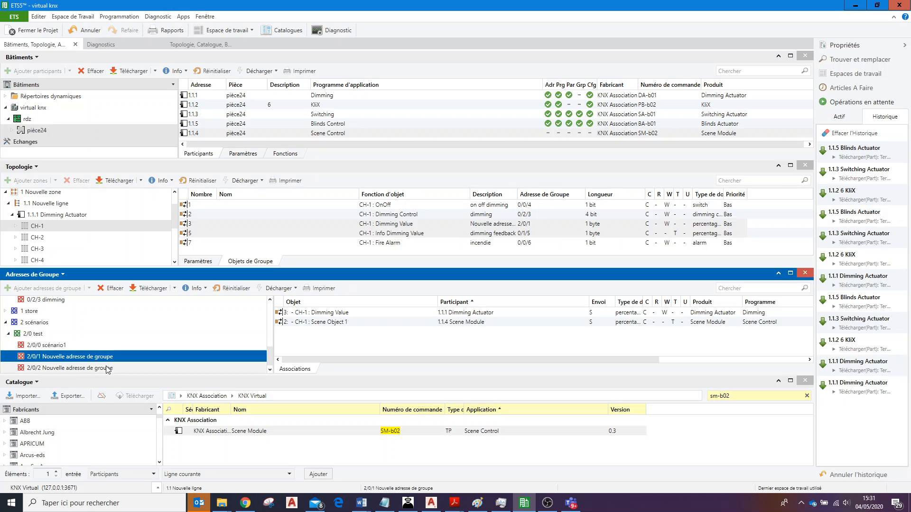
click(190, 367)
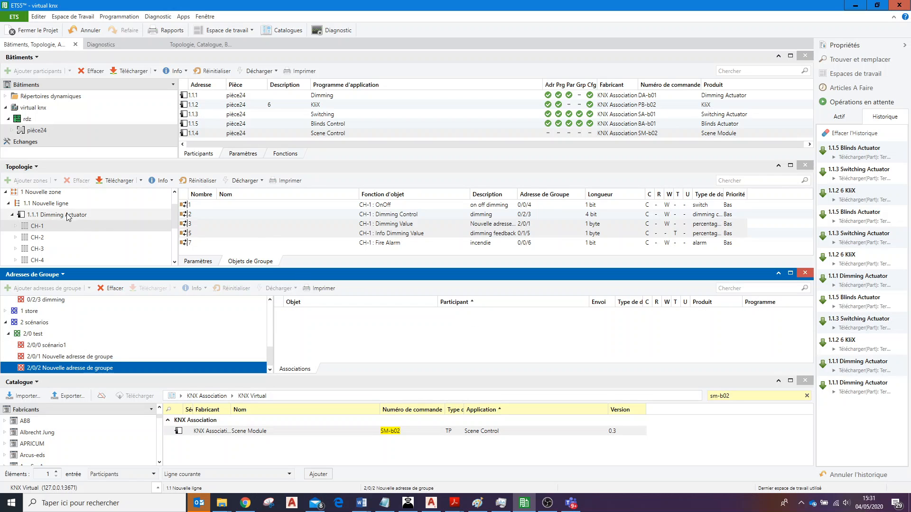
double_click(22, 216)
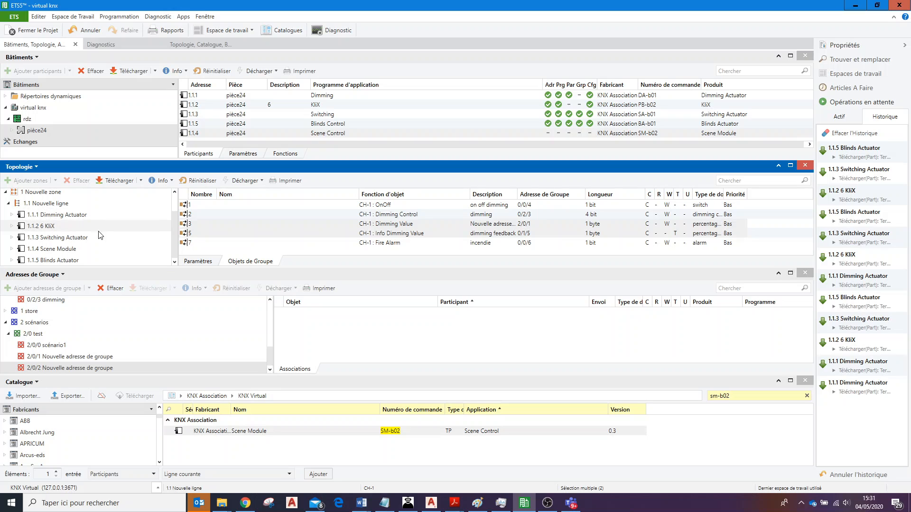
click(51, 260)
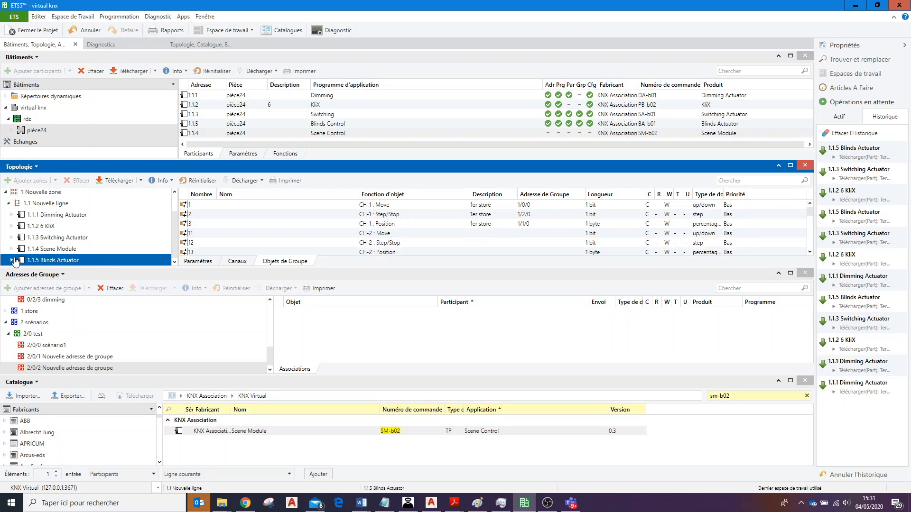
click(12, 261)
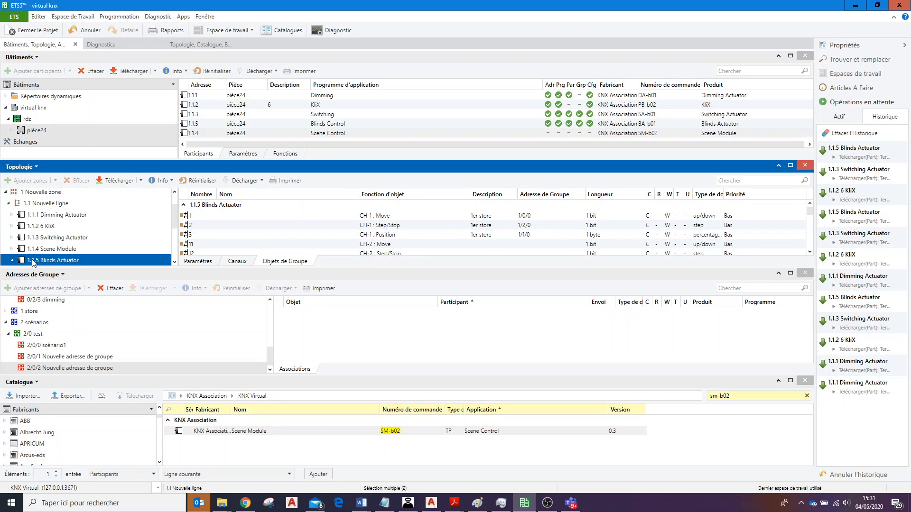
click(175, 263)
click(175, 262)
click(175, 262)
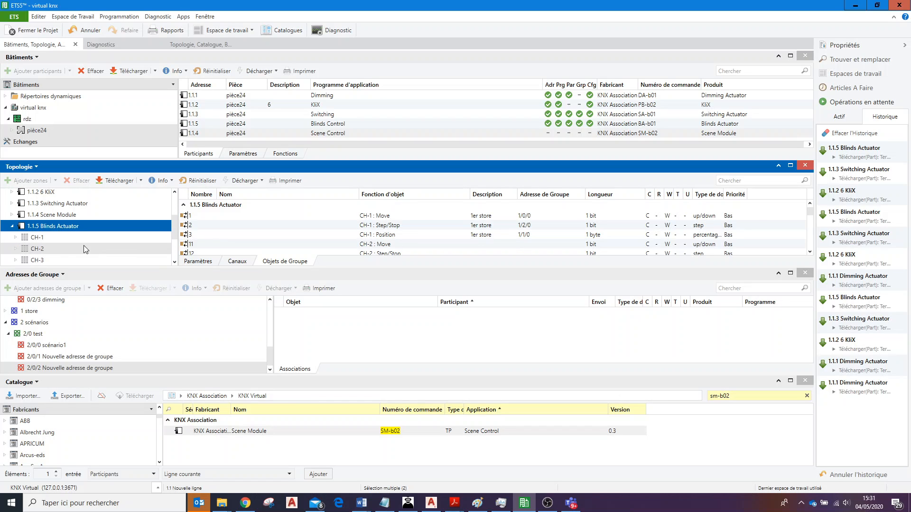
click(47, 239)
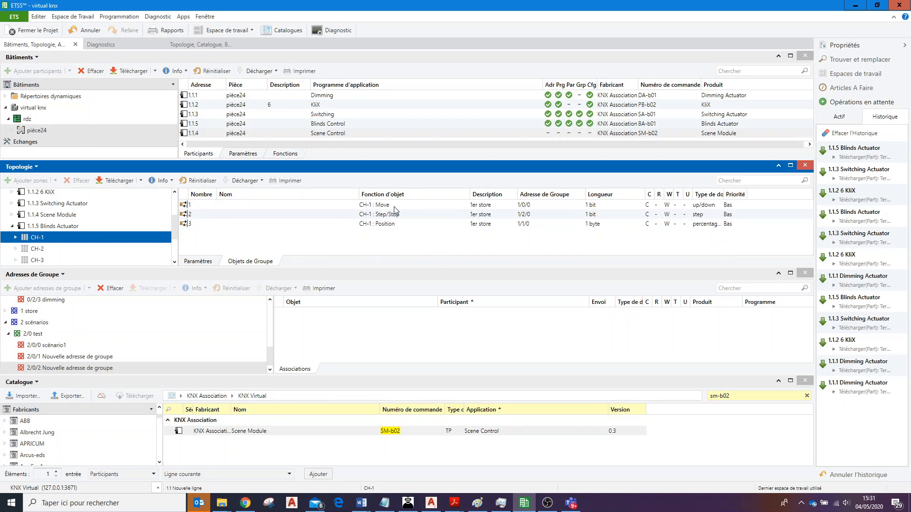
click(403, 226)
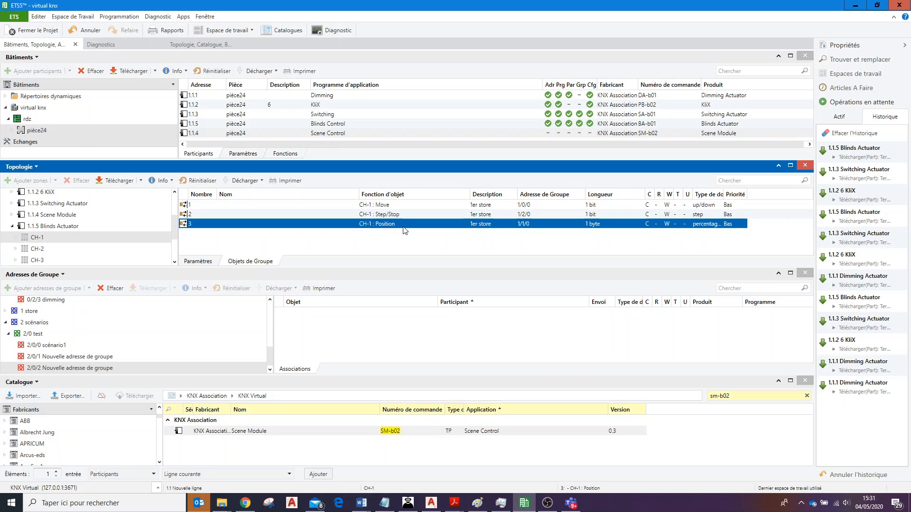
drag(184, 225, 294, 324)
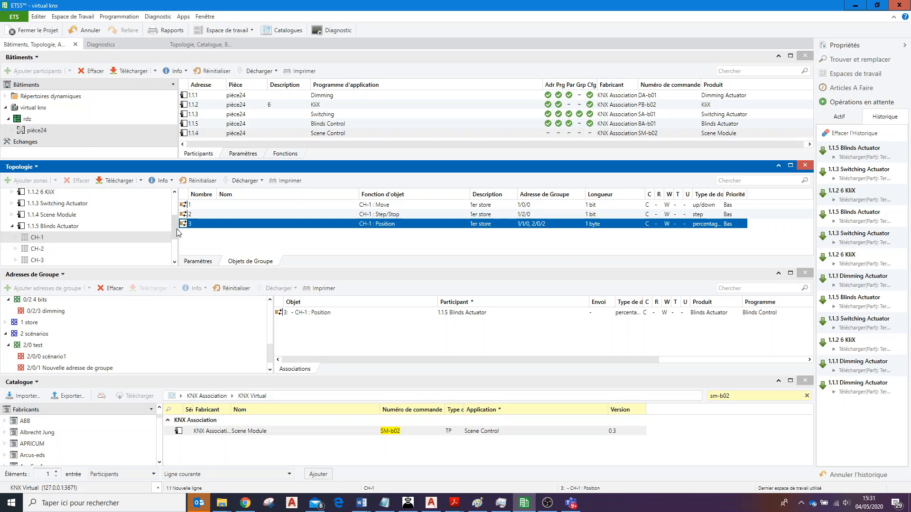
Link the CH-1 Scene Object 2 of 1.1.4 Scene Module to group address 2/0/2.
scroll(177, 229, up, 1)
scroll(156, 223, down, 1)
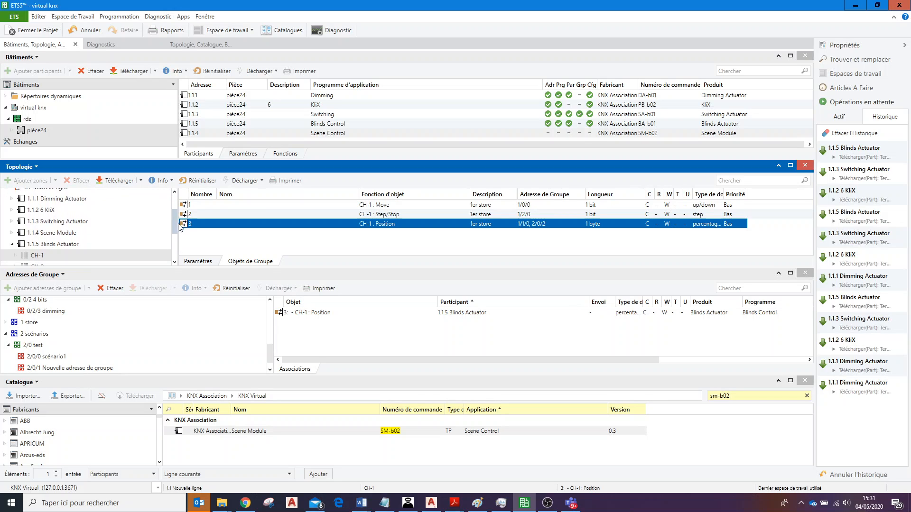
click(54, 219)
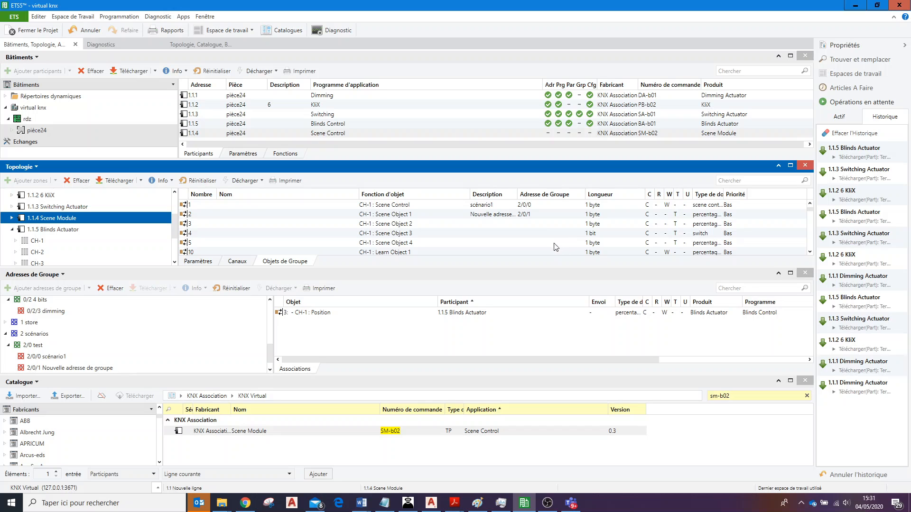
click(421, 224)
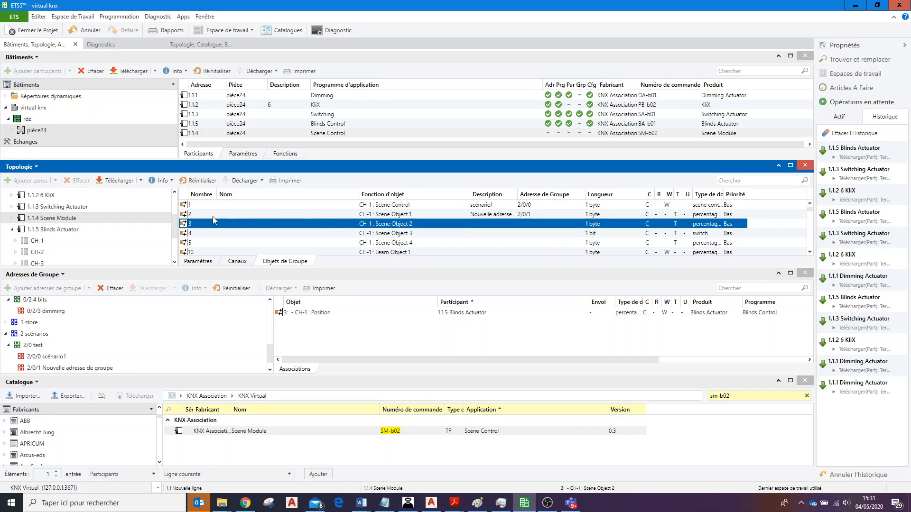
shift+click(191, 234)
drag(191, 233, 303, 329)
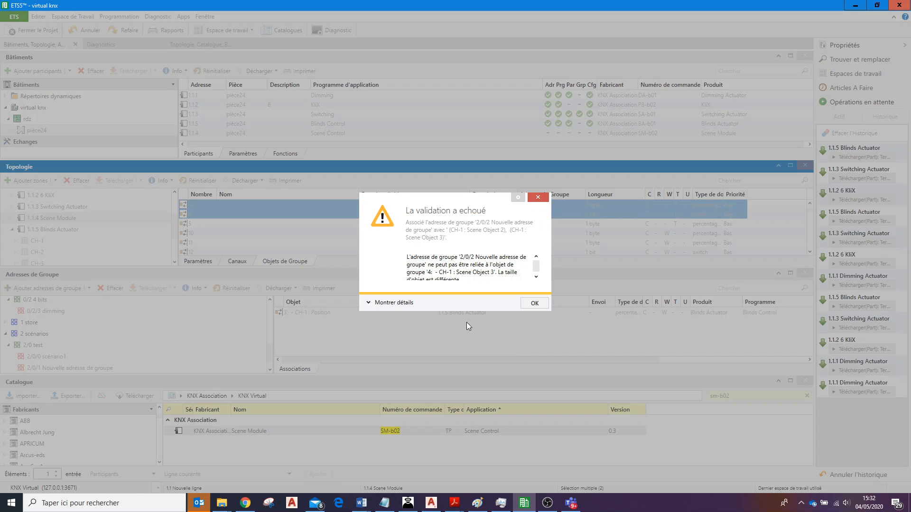
click(530, 304)
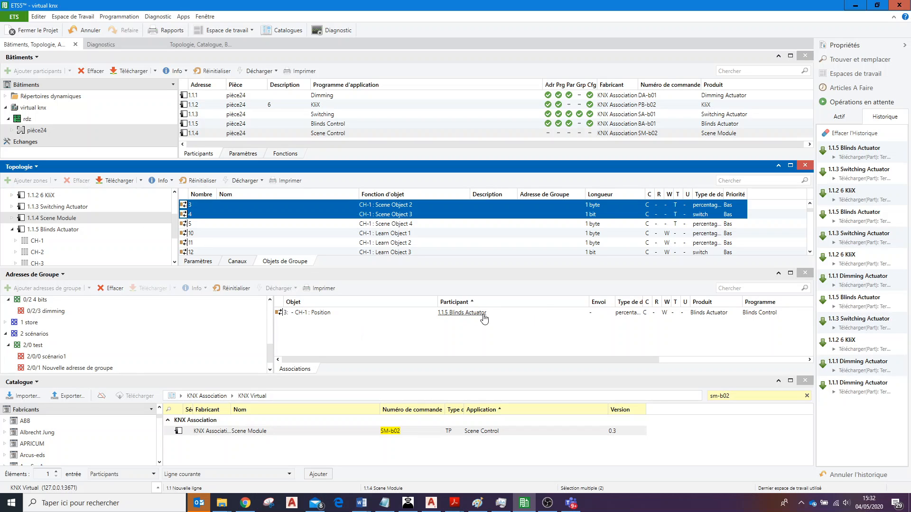
click(341, 205)
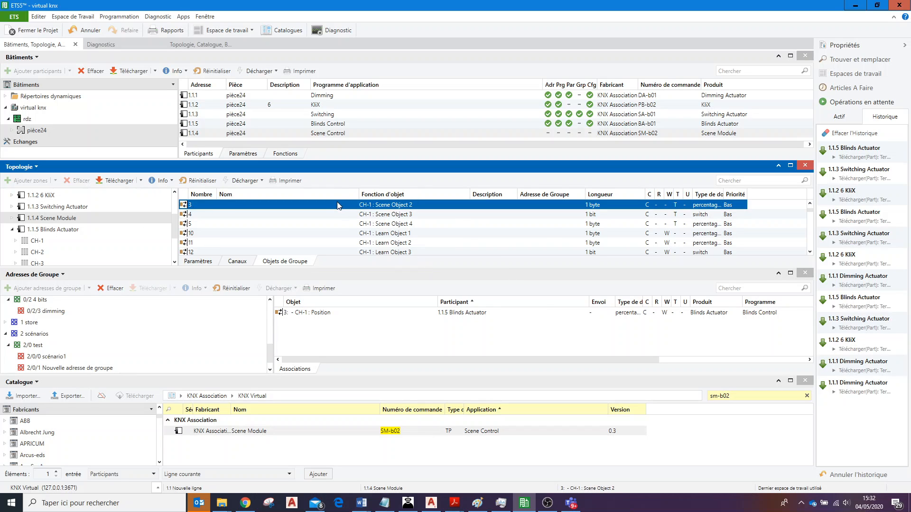
drag(183, 206, 345, 339)
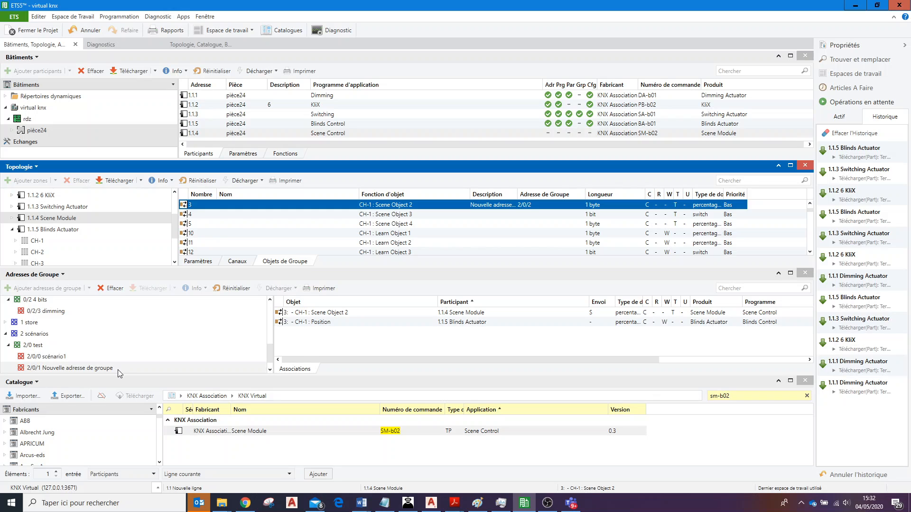
Add one more unnamed group address under 2/0 test, using the first free address, and select the new 2/0/3.
click(270, 370)
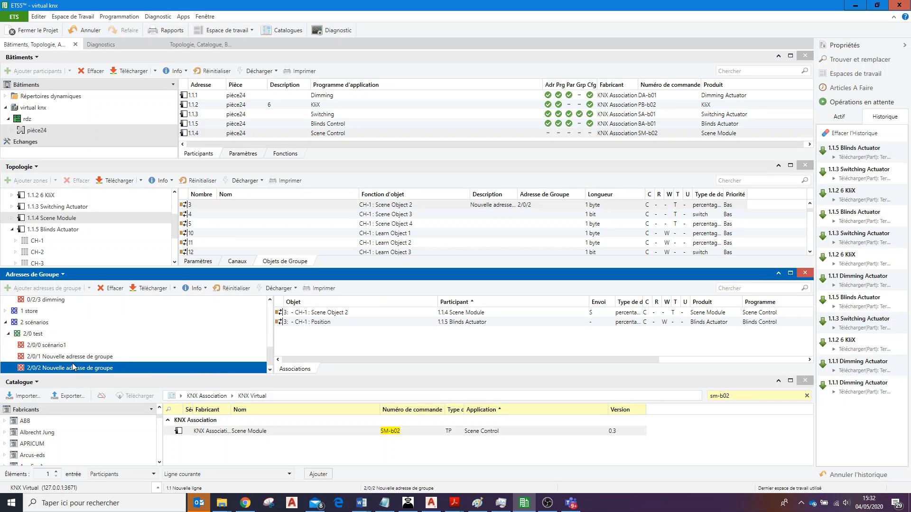
click(57, 335)
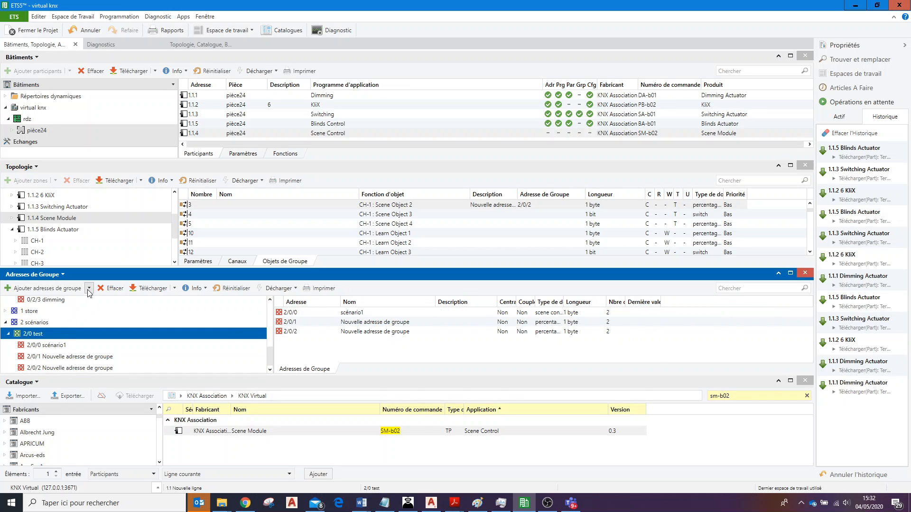
click(89, 292)
click(119, 301)
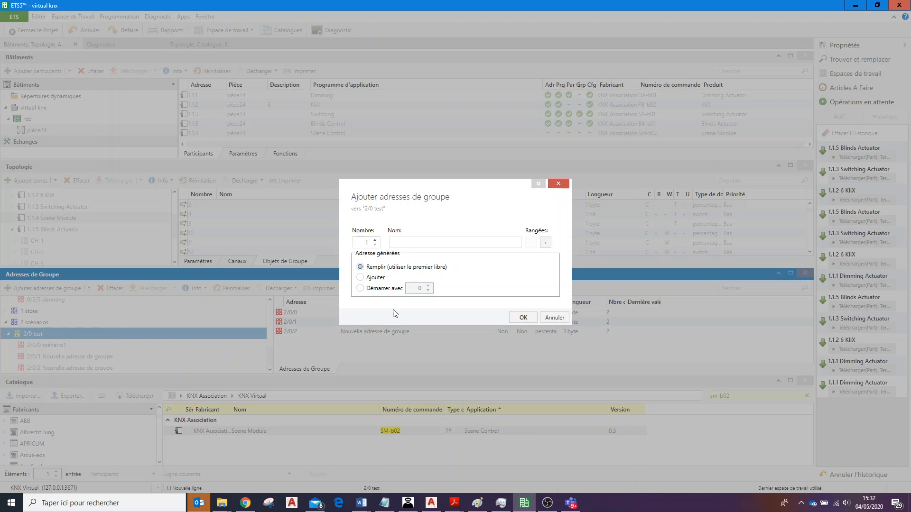
click(523, 318)
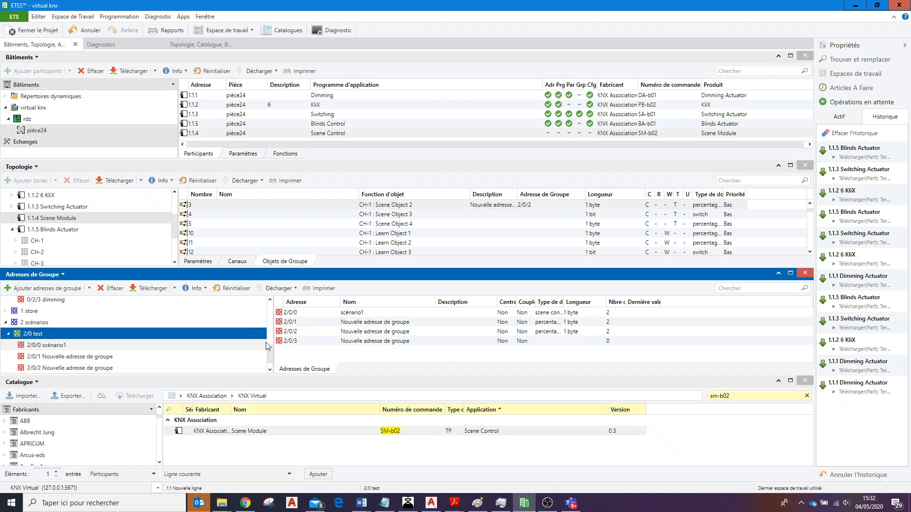
click(271, 369)
click(118, 369)
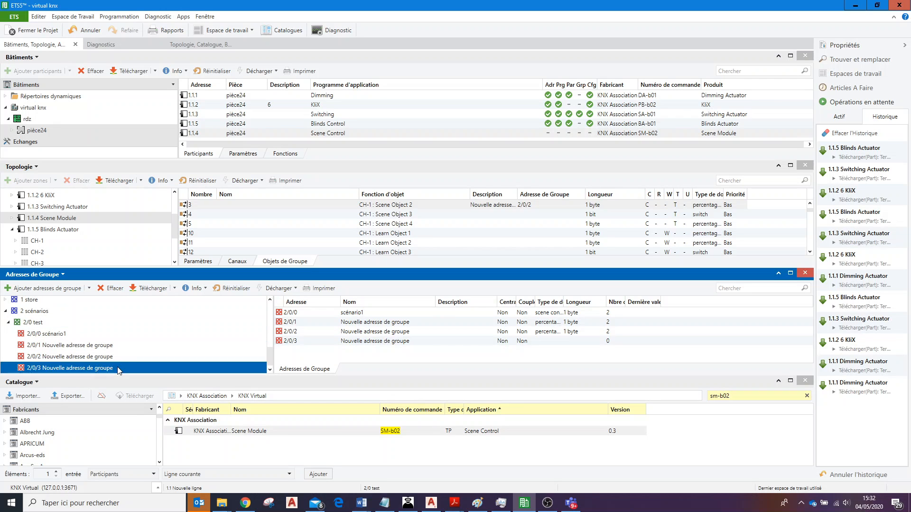
Rename group address 2/0/1 as "scene dimmer" in its properties.
click(111, 348)
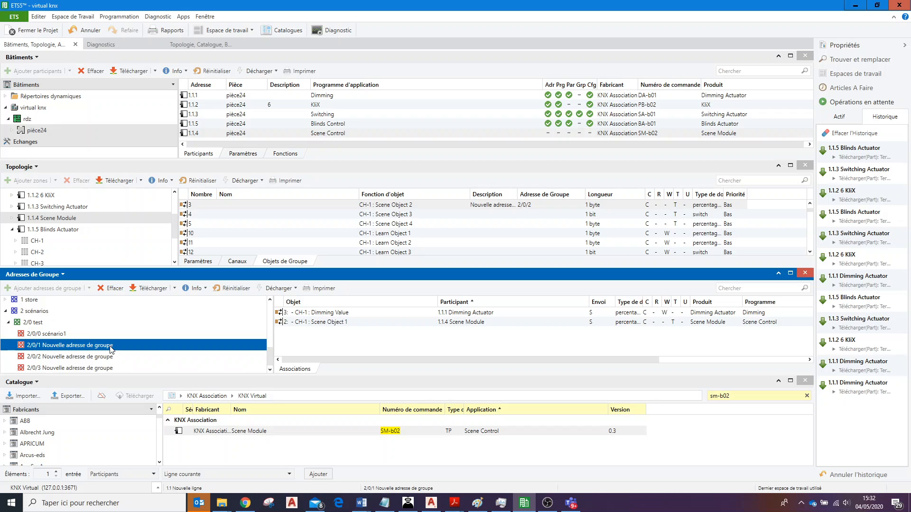
click(860, 46)
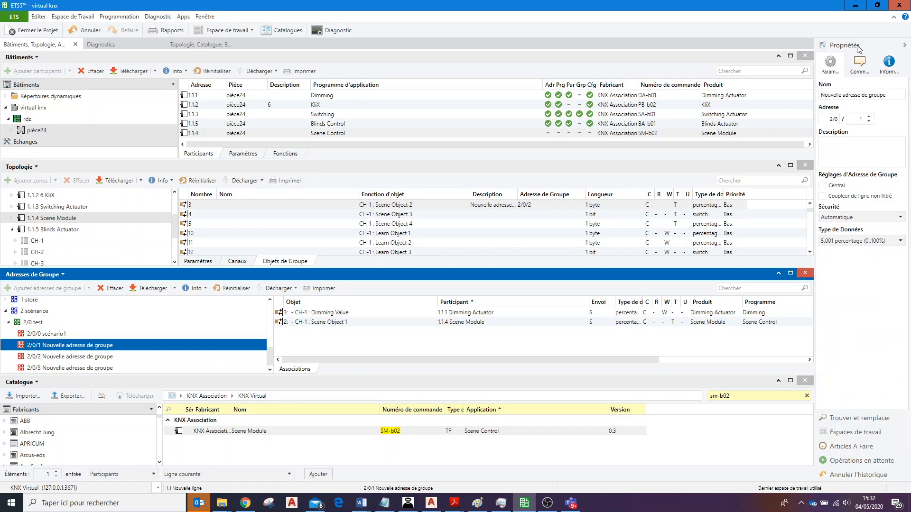
drag(881, 95, 695, 111)
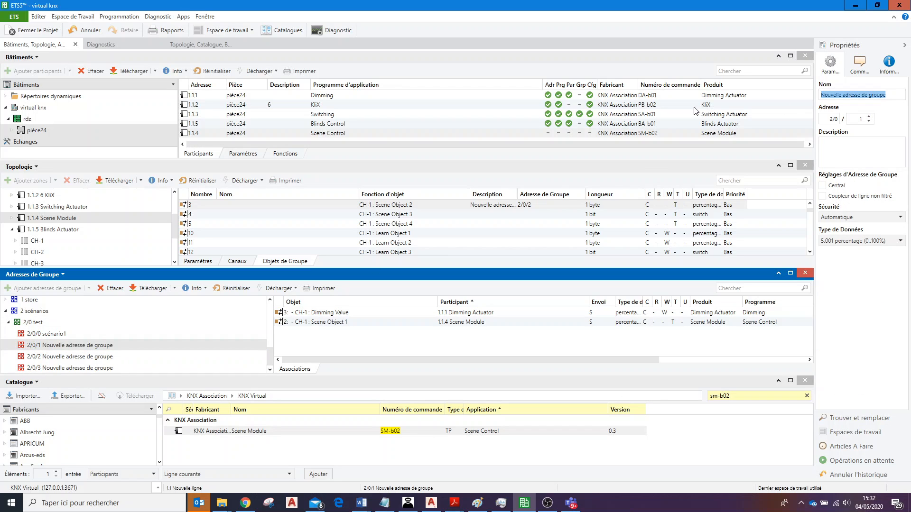
text(scene dimmer)
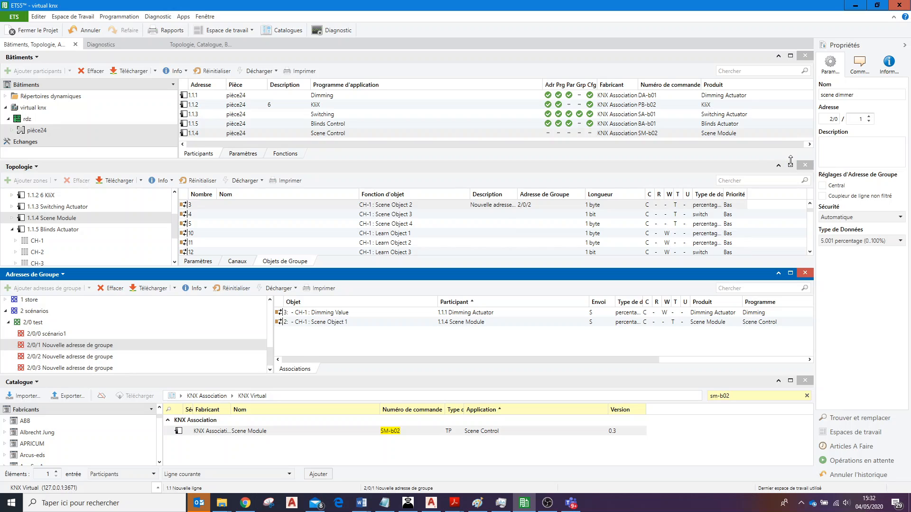
key(Return)
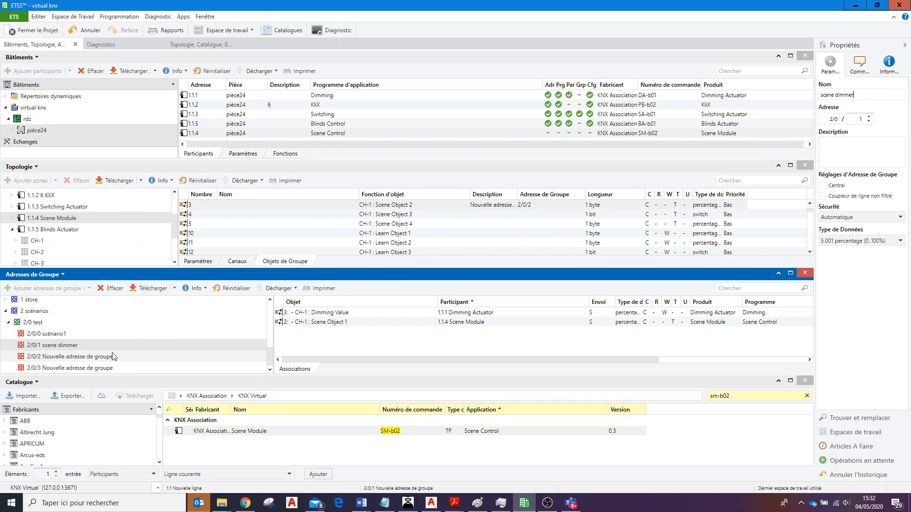
Rename group address 2/0/2 as "scene volet".
click(139, 356)
click(890, 92)
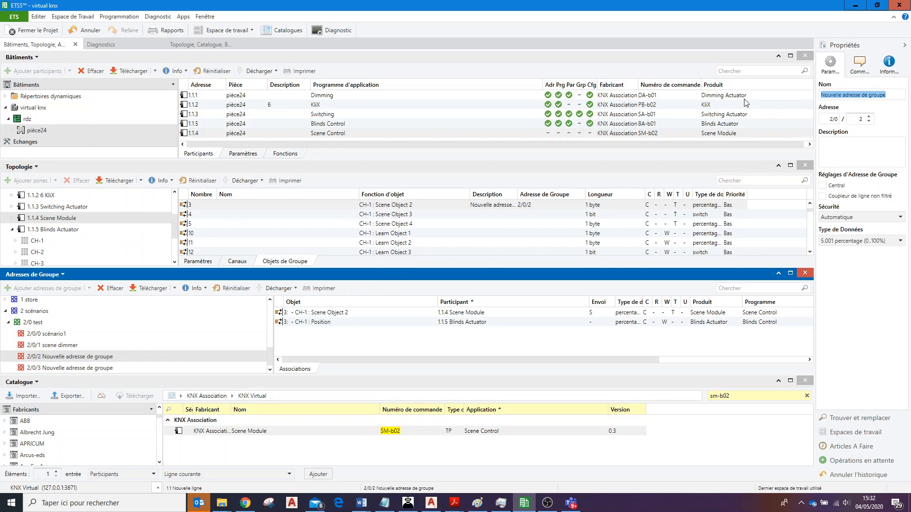
text(scene volet)
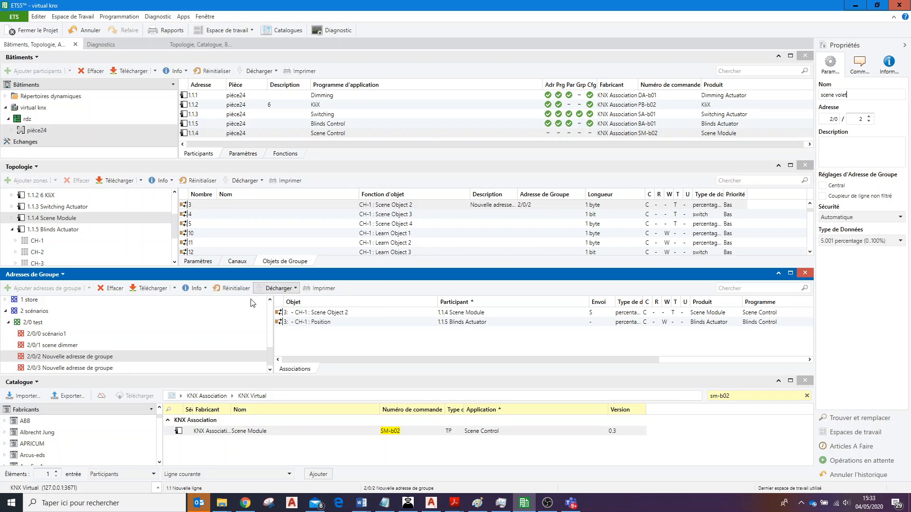
key(Return)
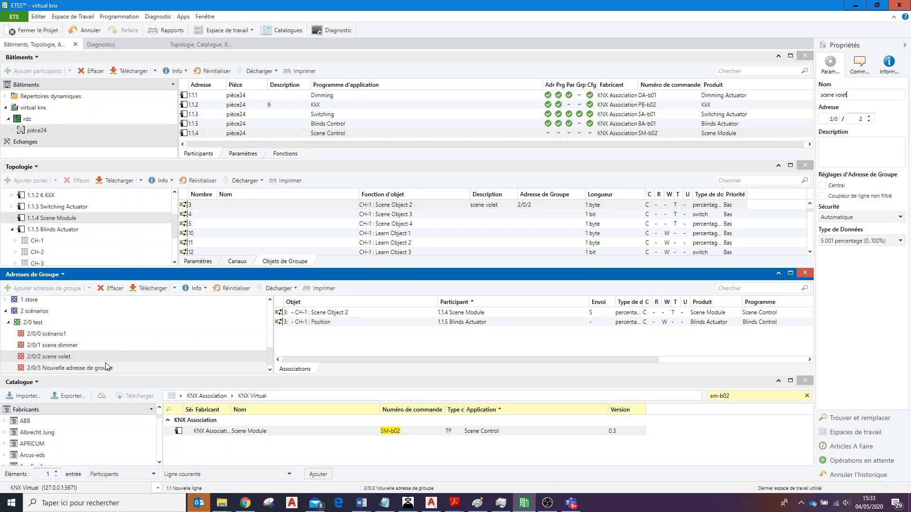
Rename group address 2/0/3 as "scene lampe" and leave it selected in the group address tree.
click(103, 370)
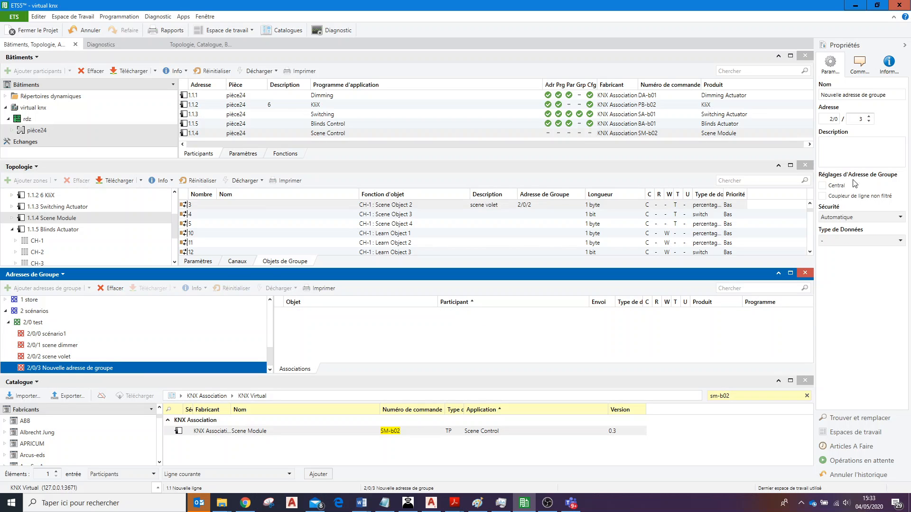
drag(889, 95, 784, 102)
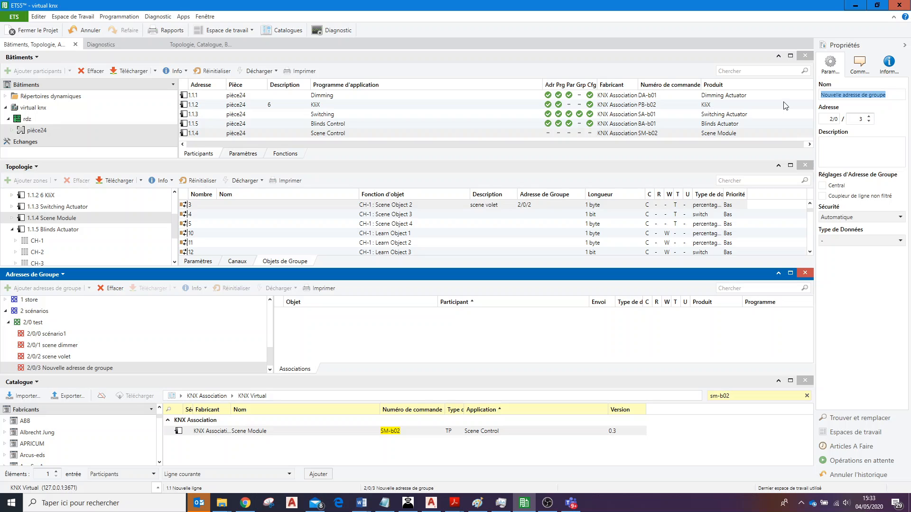
text(scene lampe)
key(Return)
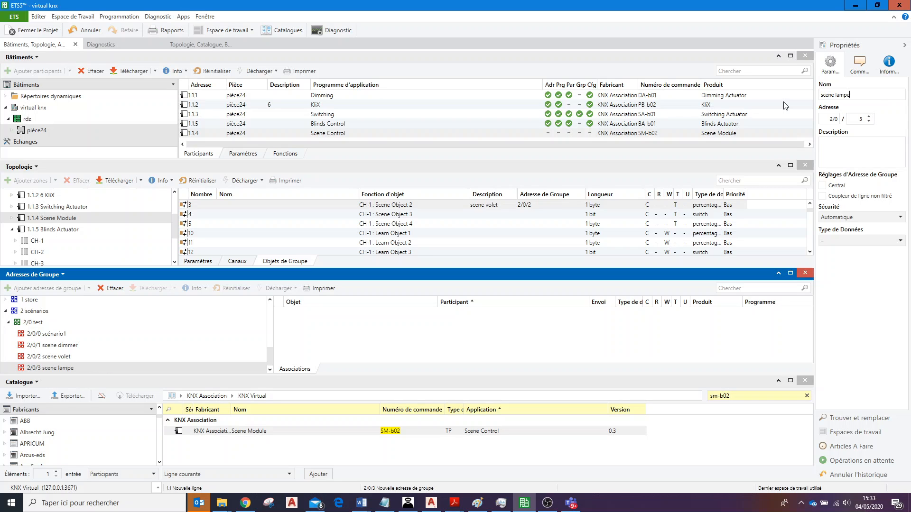
click(102, 345)
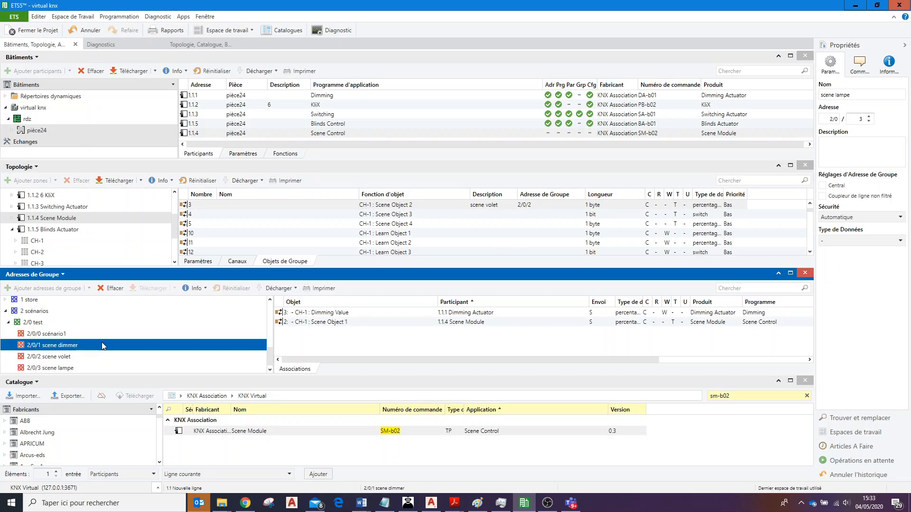
click(77, 359)
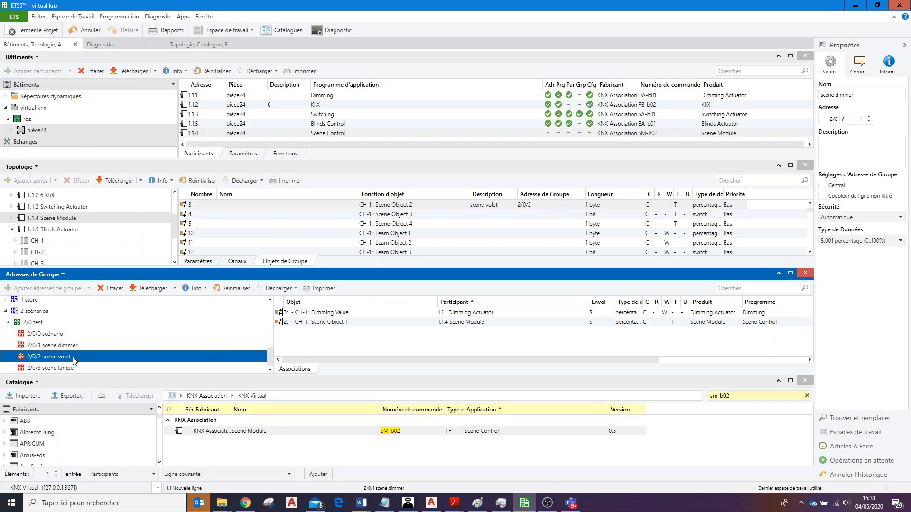
click(64, 368)
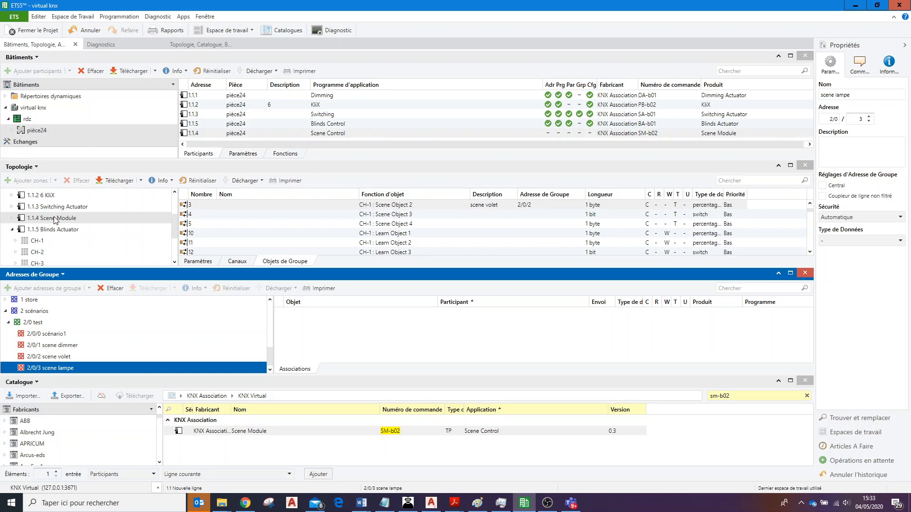
Link the Switching Actuator's CH-1 OnOff object to group address 2/0/3 scene lampe.
click(13, 230)
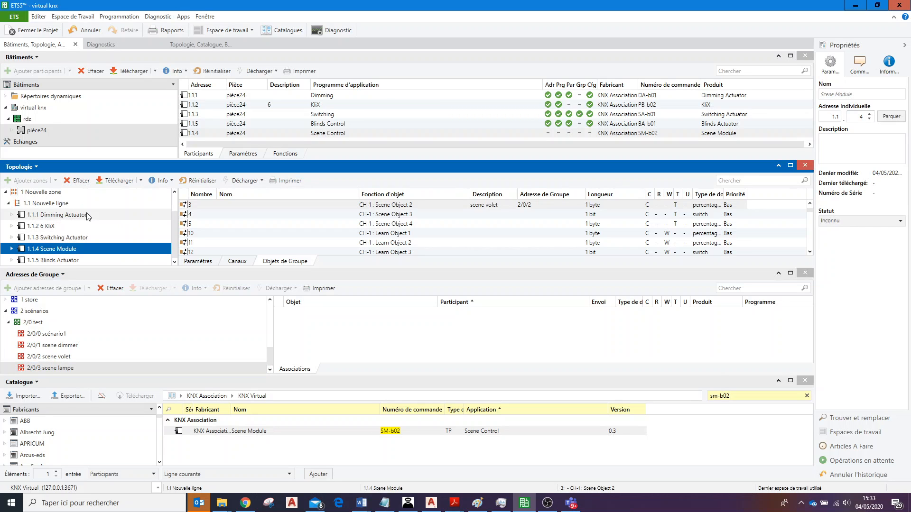
double_click(22, 243)
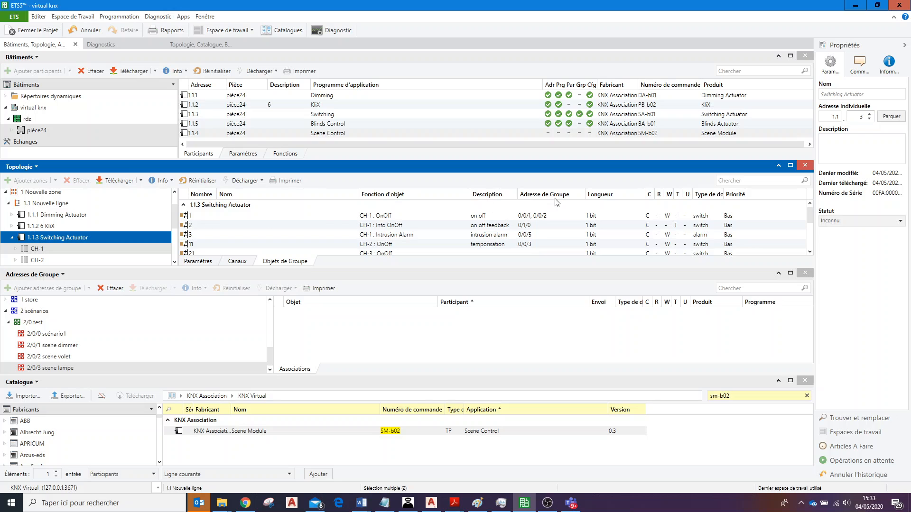
click(411, 217)
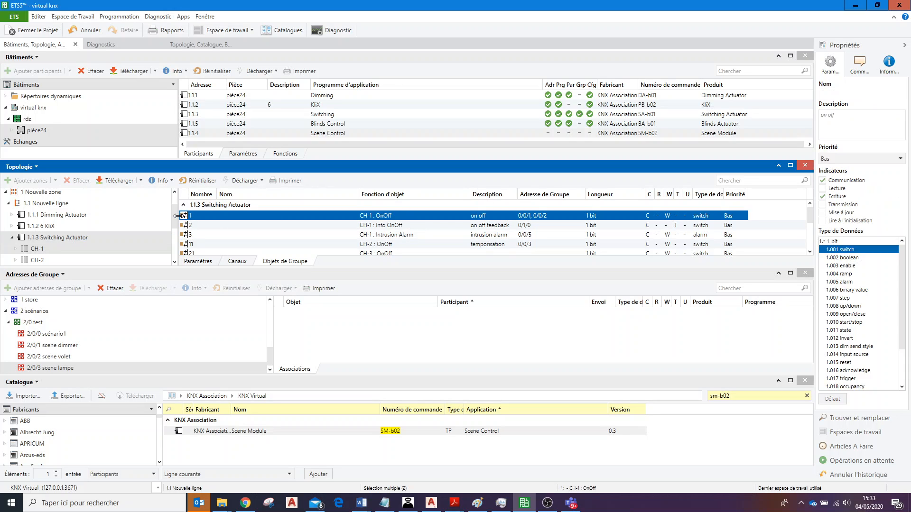
drag(186, 219, 325, 340)
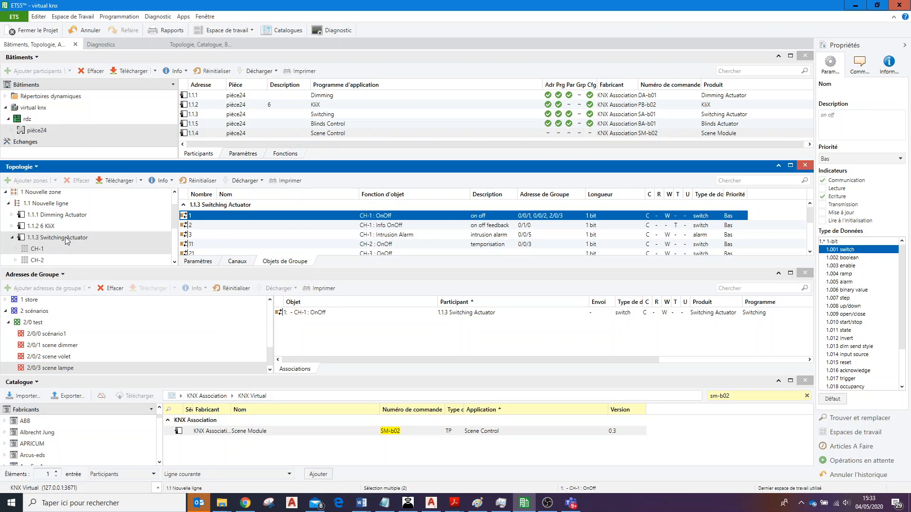
Link the Scene Module's CH-1 Scene Object 3 to group address 2/0/3 scene lampe, and list all the module's group objects.
click(13, 238)
click(13, 249)
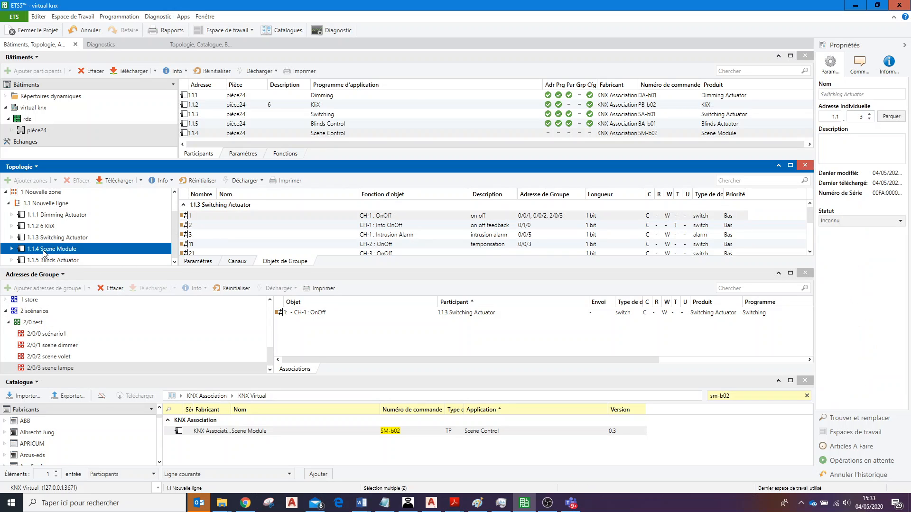
click(13, 250)
click(36, 260)
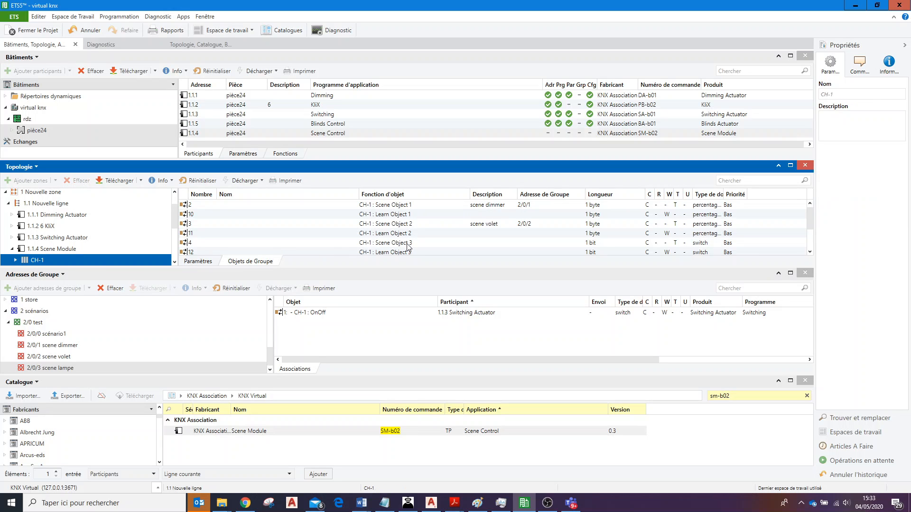
click(407, 244)
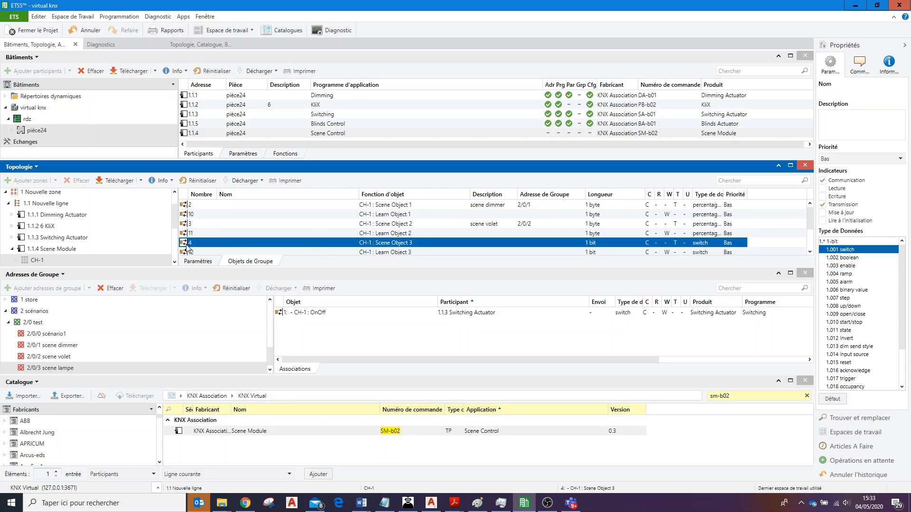
drag(183, 246, 317, 333)
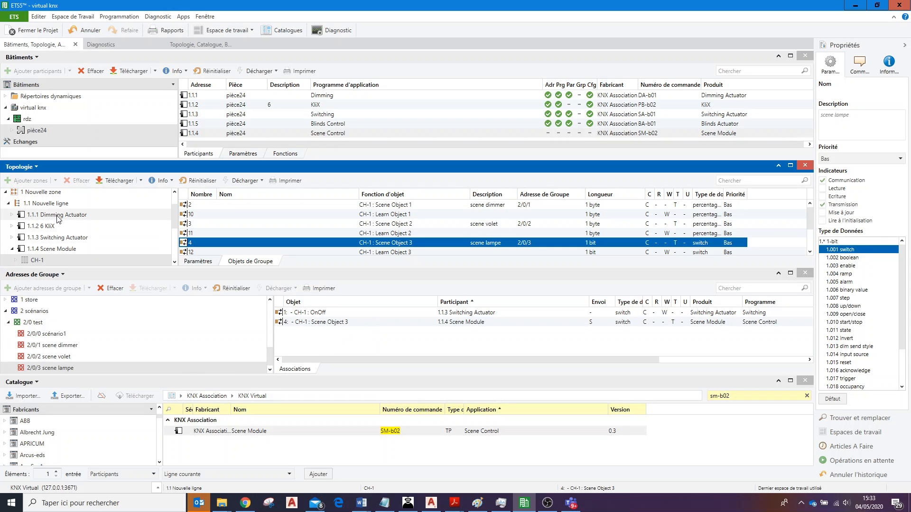
click(73, 249)
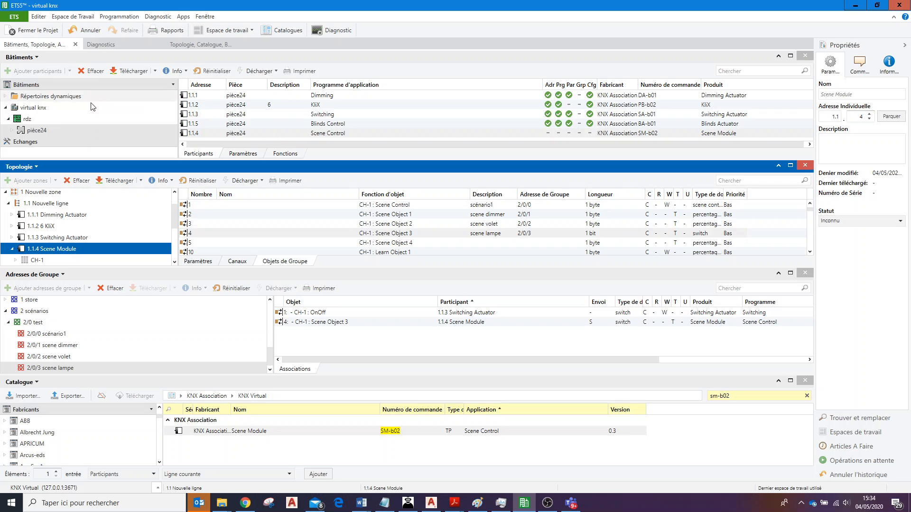
click(42, 130)
right_click(41, 130)
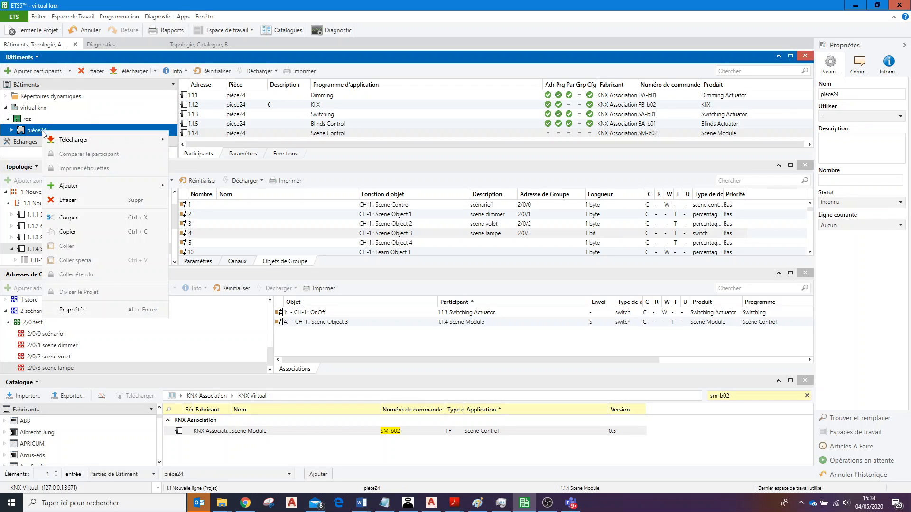
mouse_move(76, 140)
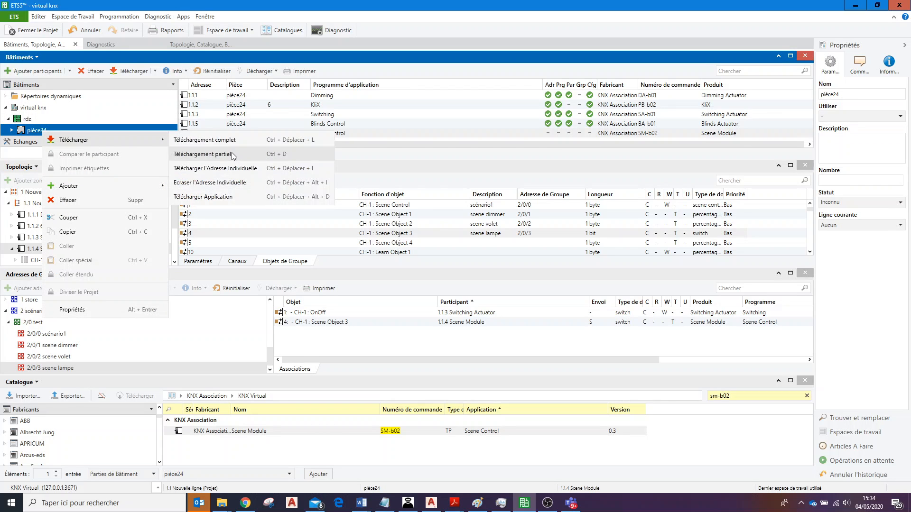
click(23, 131)
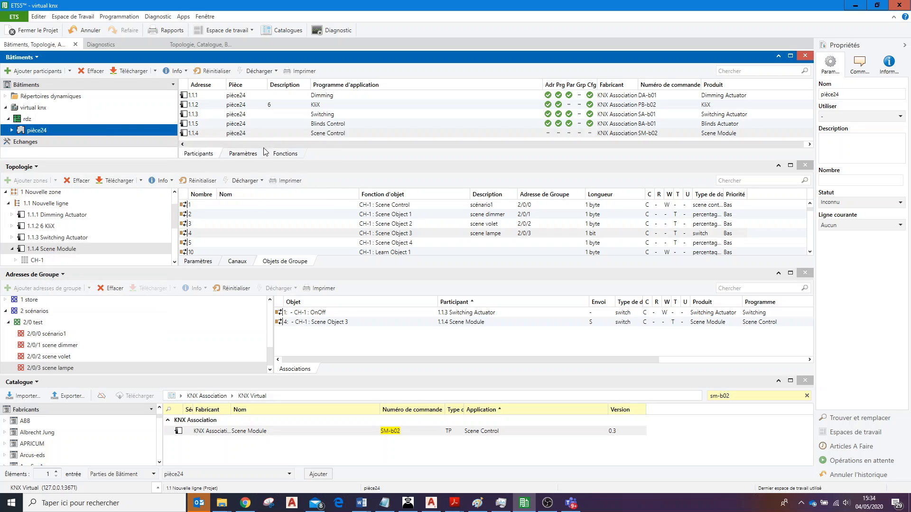
Start a complete download to the Scene Module 1.1.4.
click(556, 133)
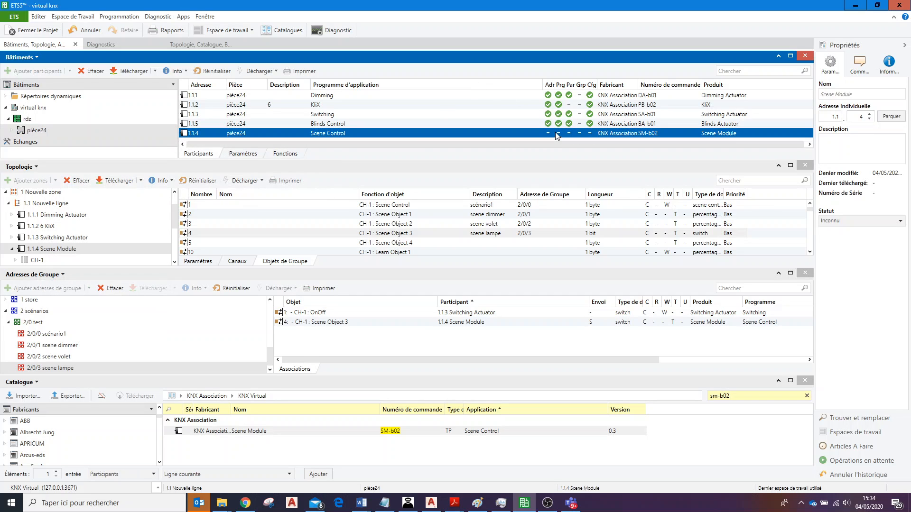
right_click(274, 138)
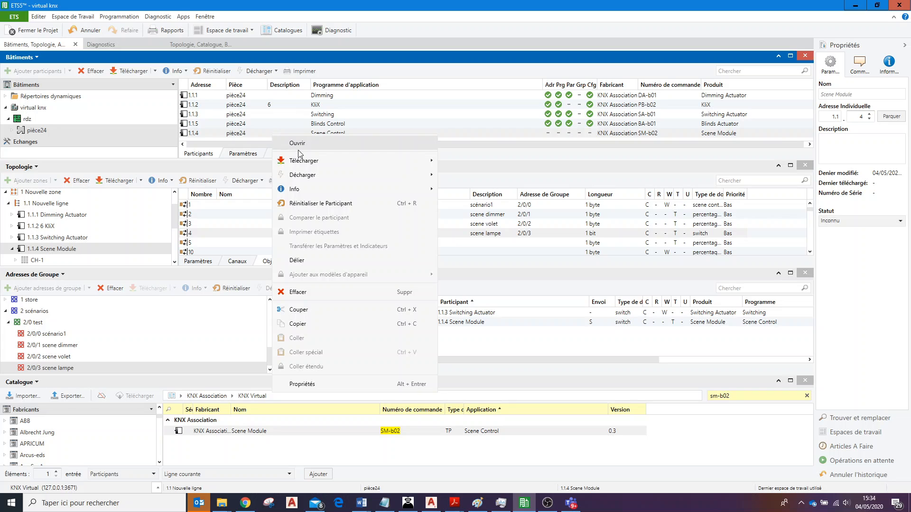
mouse_move(303, 161)
click(485, 161)
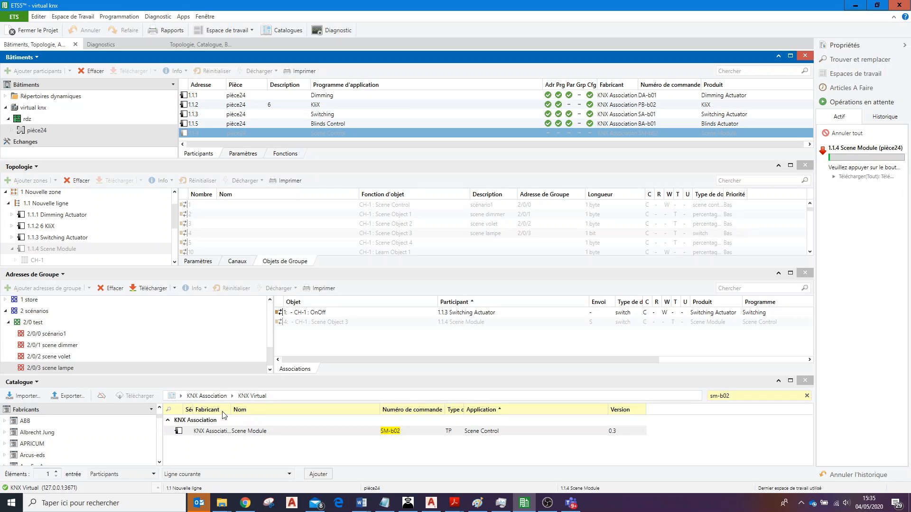
Switch to KNX Virtual, show its devices and activate the programming button of SM-b02.
click(408, 503)
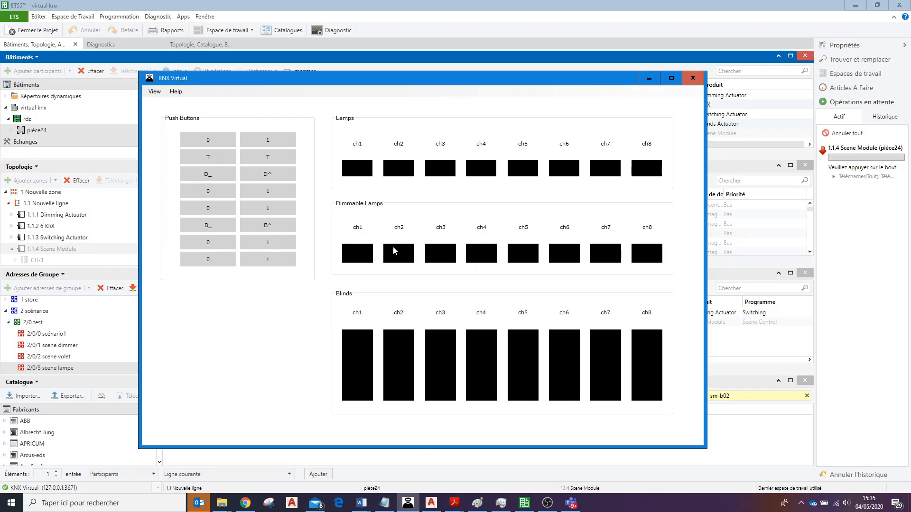
click(155, 91)
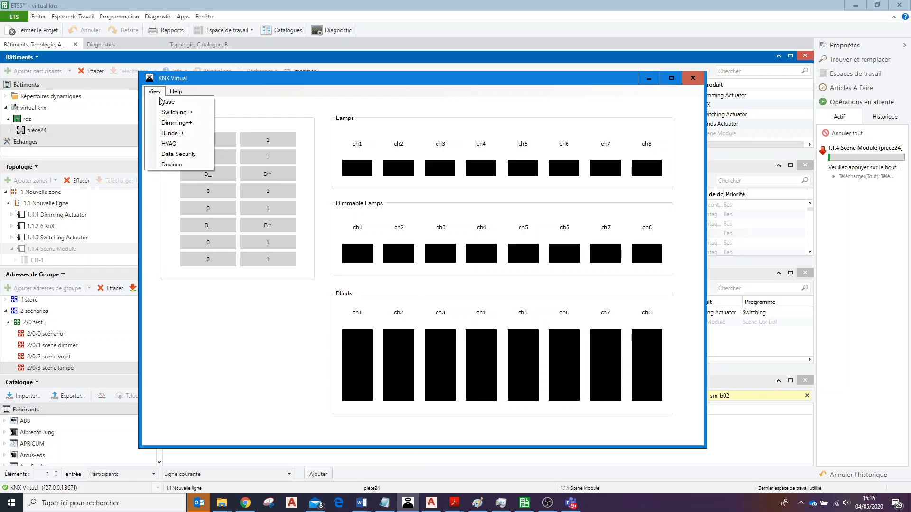
click(171, 164)
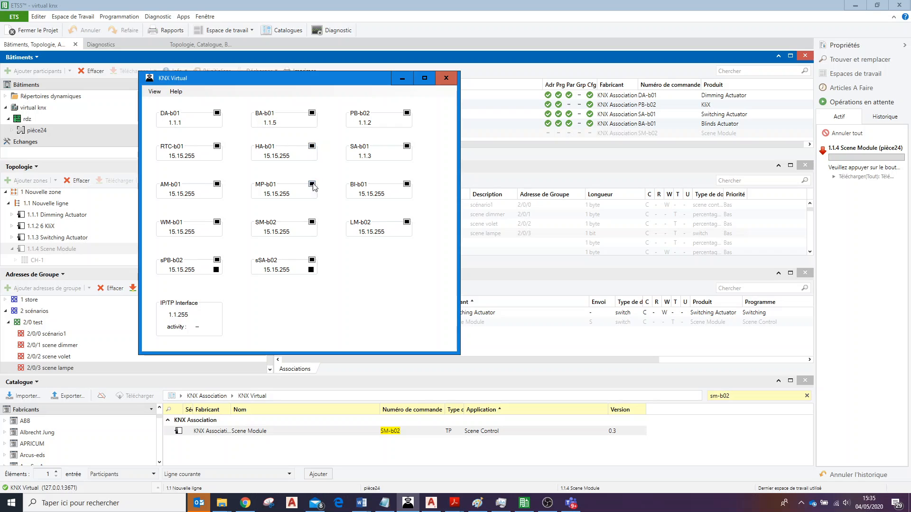
click(311, 221)
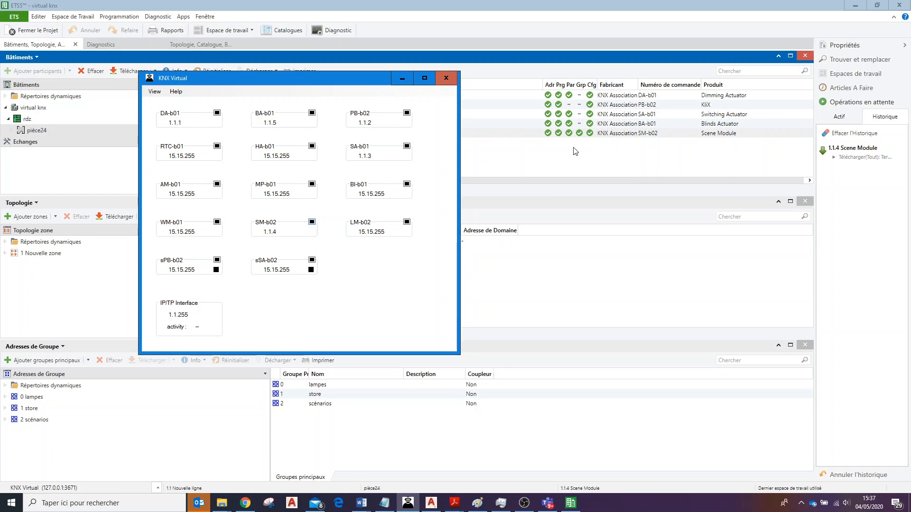
Return KNX Virtual to the Base view and minimize its window.
click(154, 91)
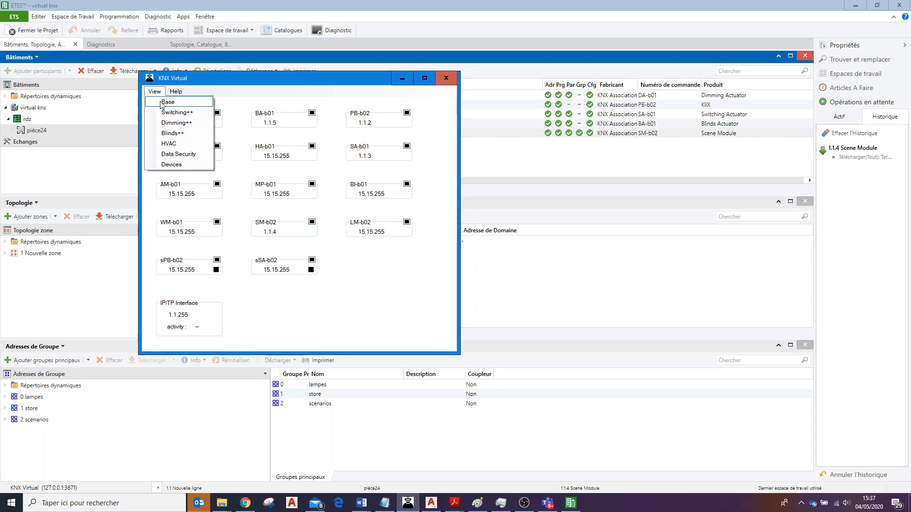
click(164, 103)
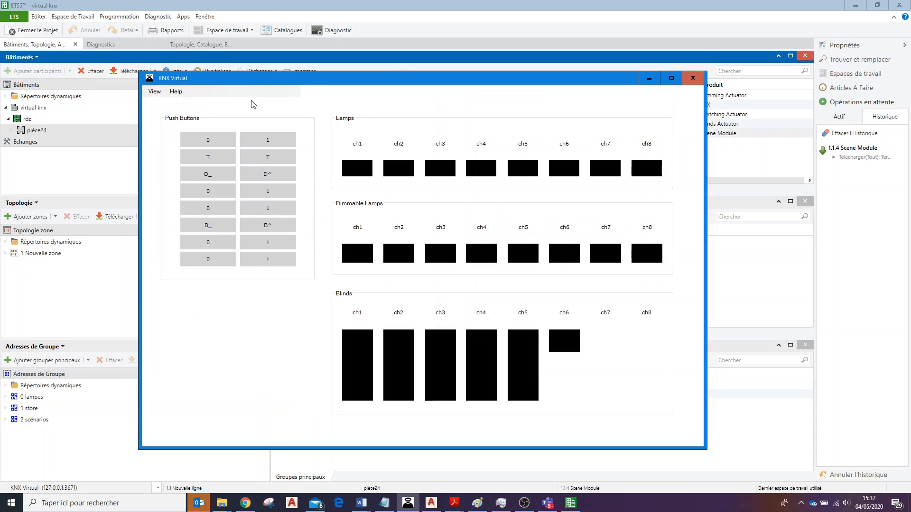
click(649, 79)
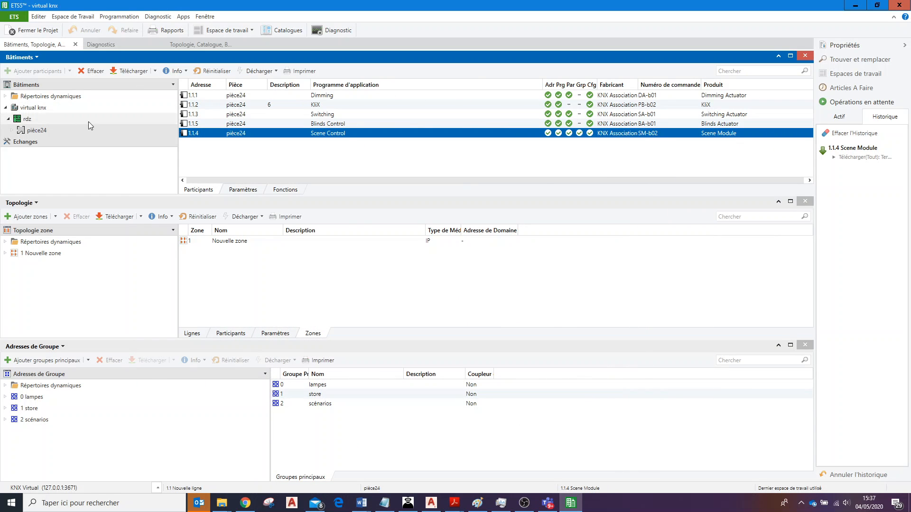
Run a partial download to all devices in the room pièce24.
right_click(42, 132)
mouse_move(69, 137)
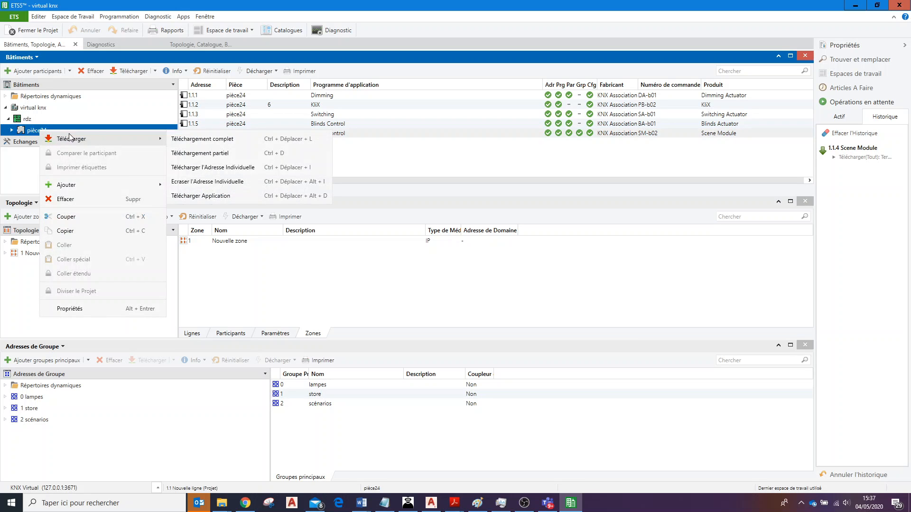
click(221, 153)
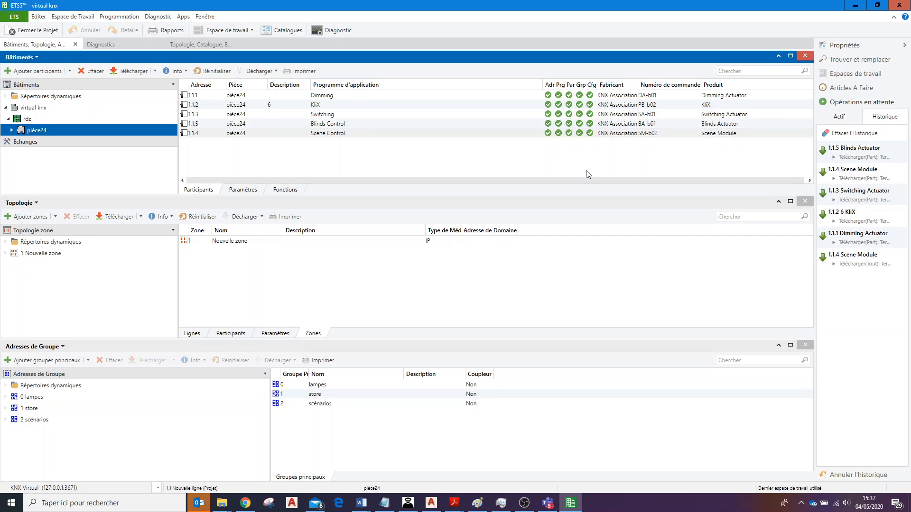
Switch to KNX Virtual, operate the ch1 lamp, dimmable lamp and blind with the push buttons, and trigger scene button S3.A.
click(526, 508)
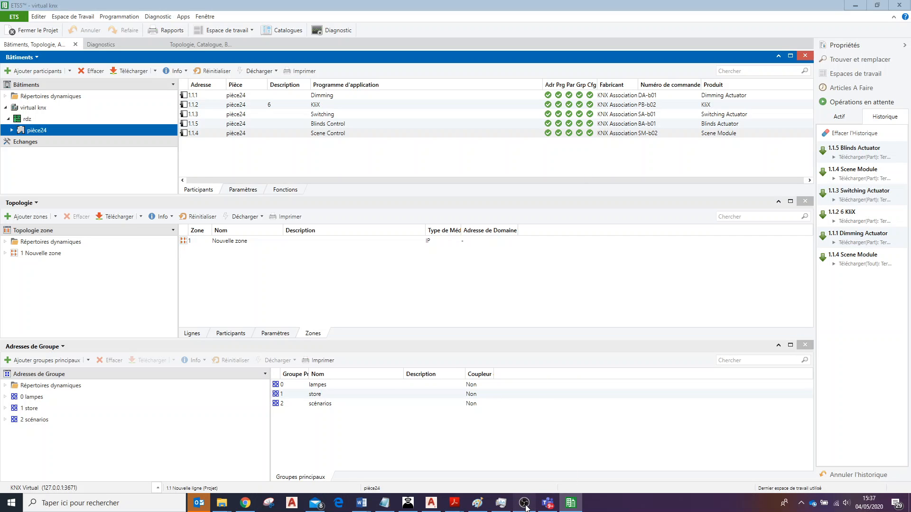
click(498, 507)
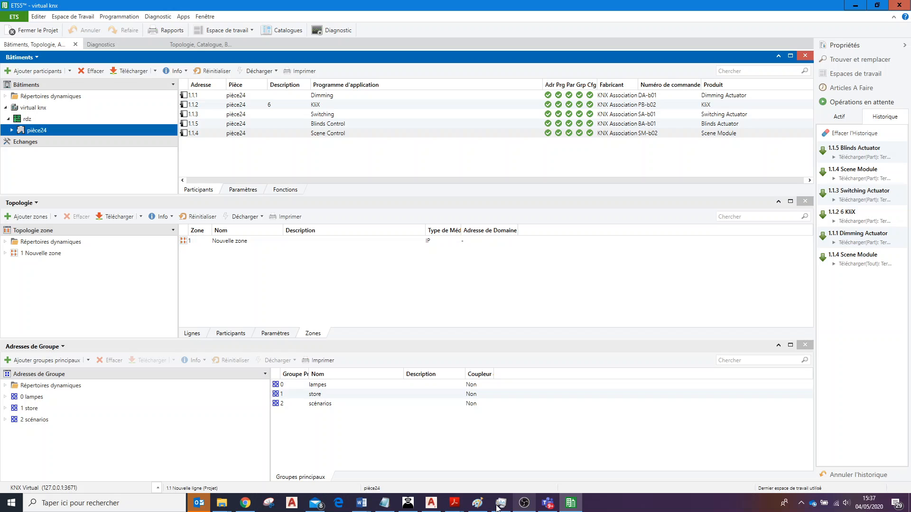
click(408, 503)
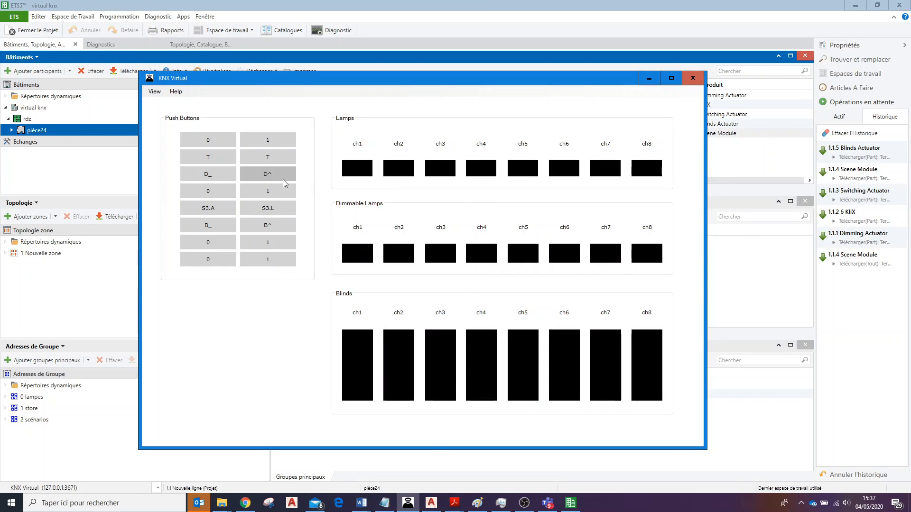
click(267, 145)
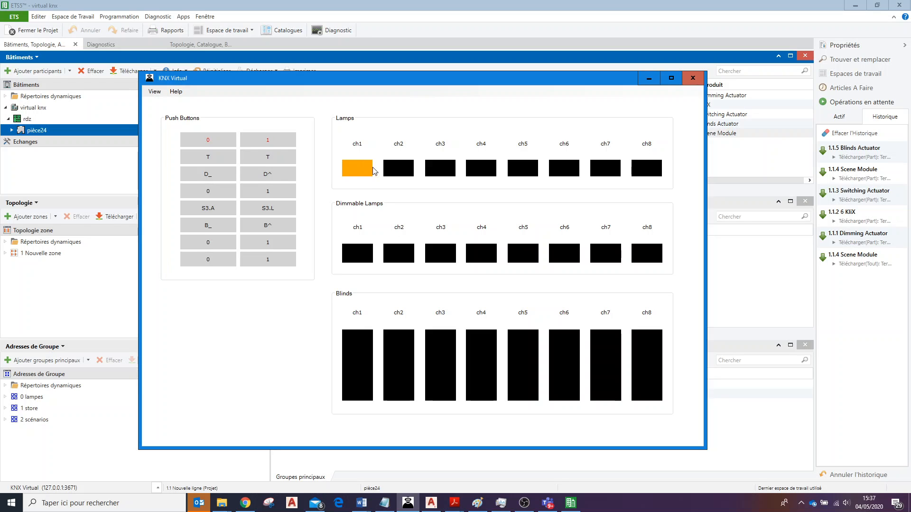
click(276, 178)
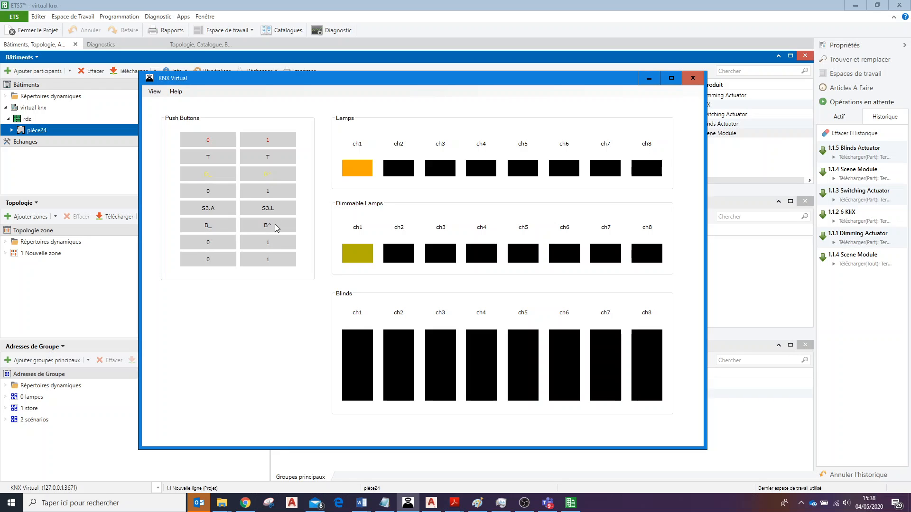
click(220, 227)
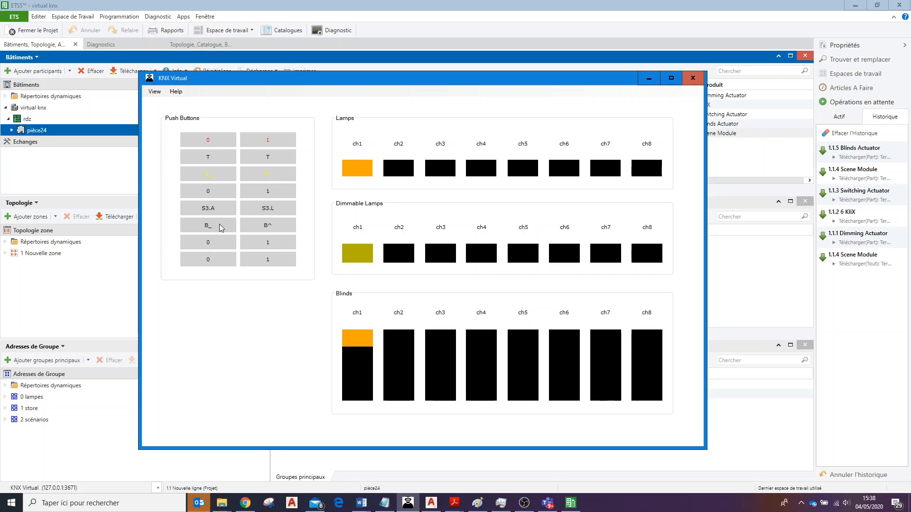
click(215, 175)
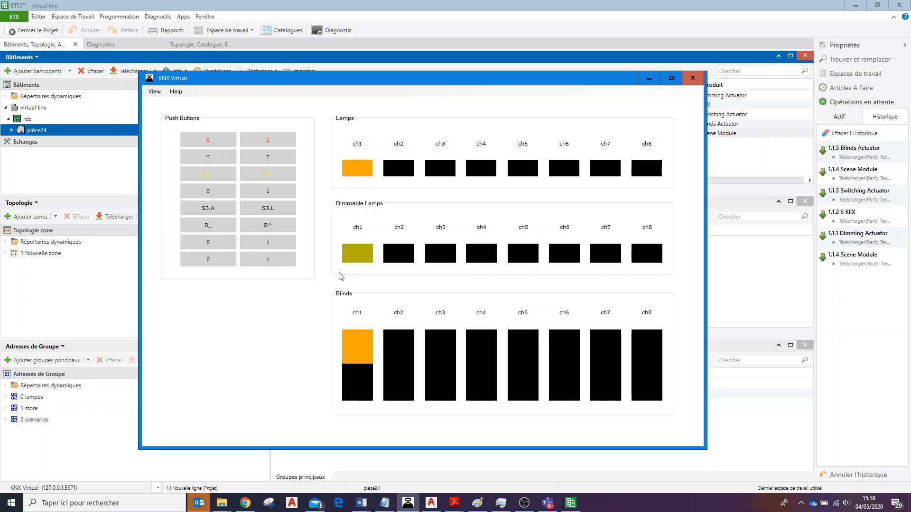
click(207, 210)
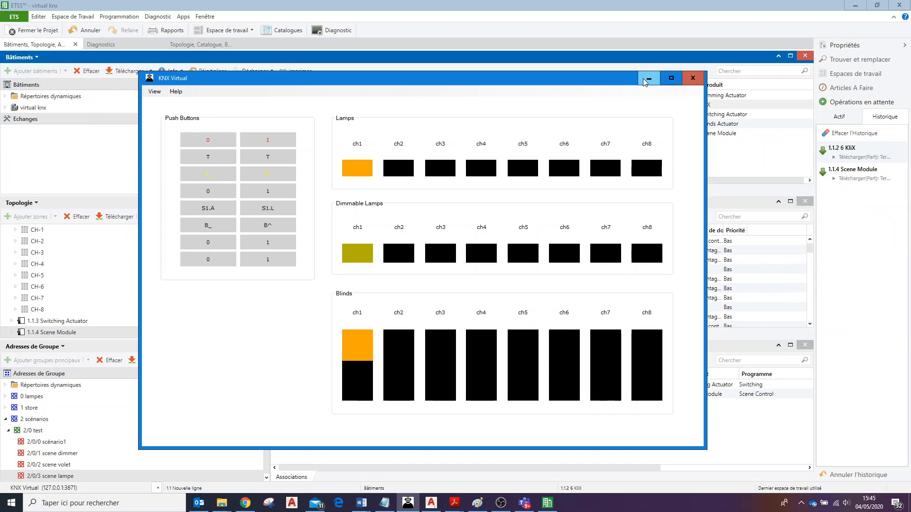
click(647, 79)
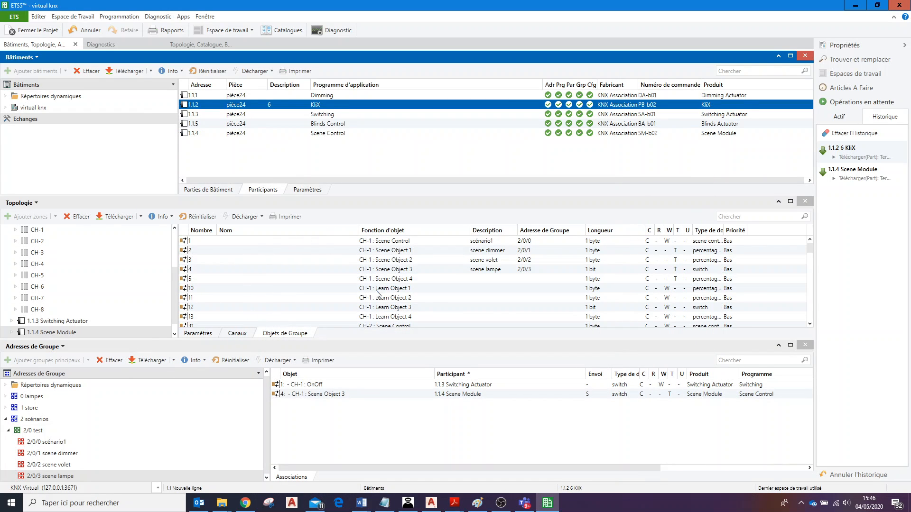
Check the function and scene number in the parameters of channel CH-5 of the KliX push button, and unfold the Scene Module's channels.
click(64, 333)
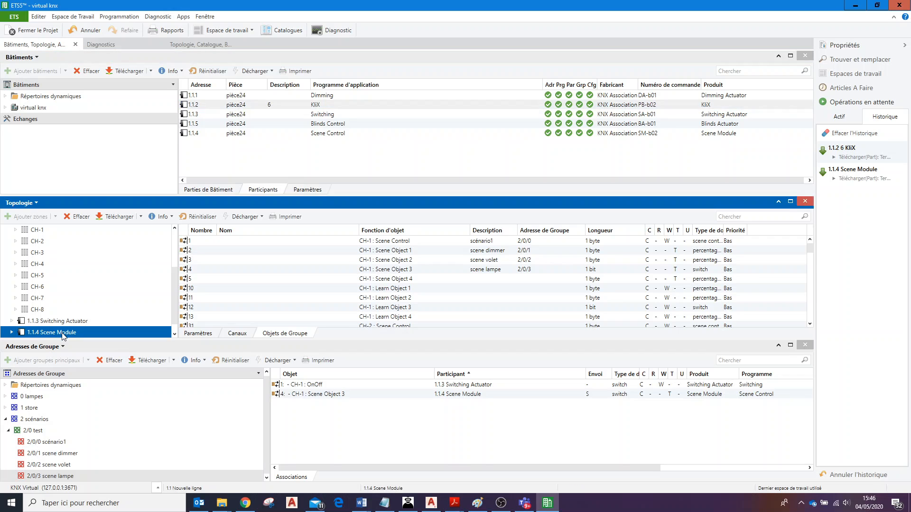
click(12, 333)
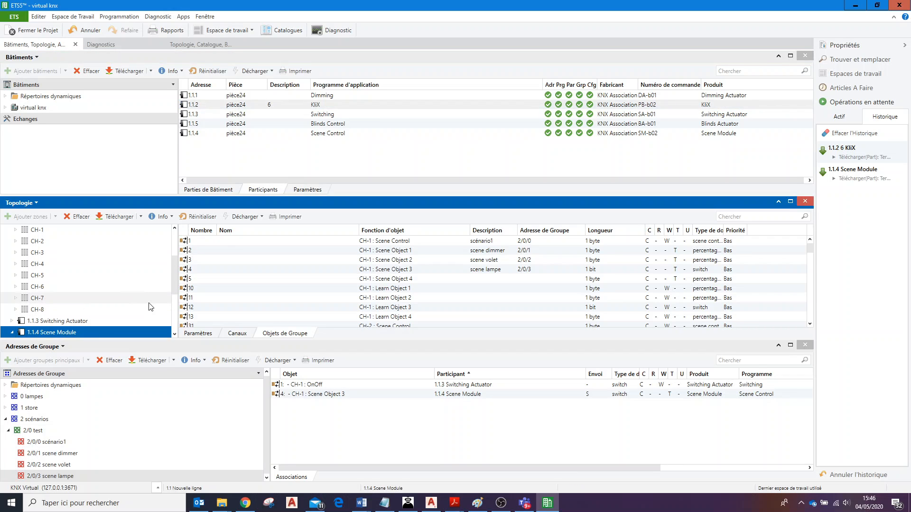
scroll(49, 255, up, 1)
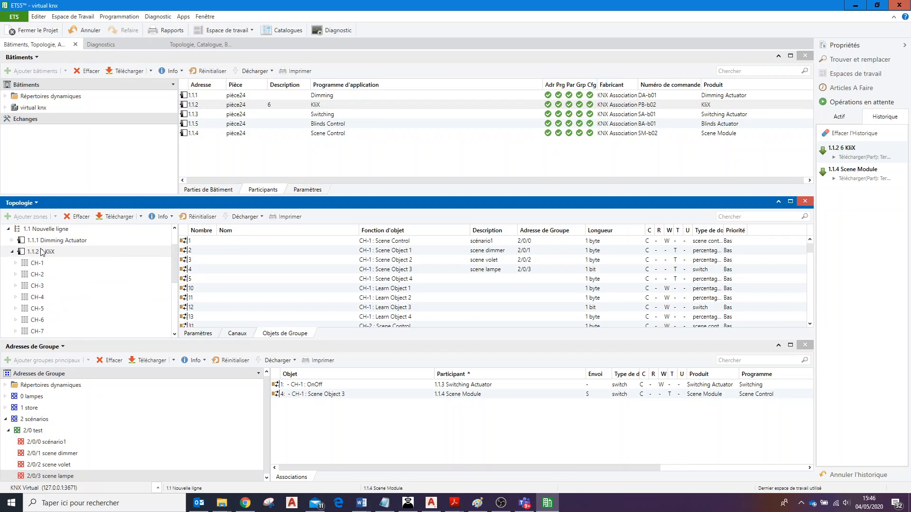
click(49, 253)
click(42, 309)
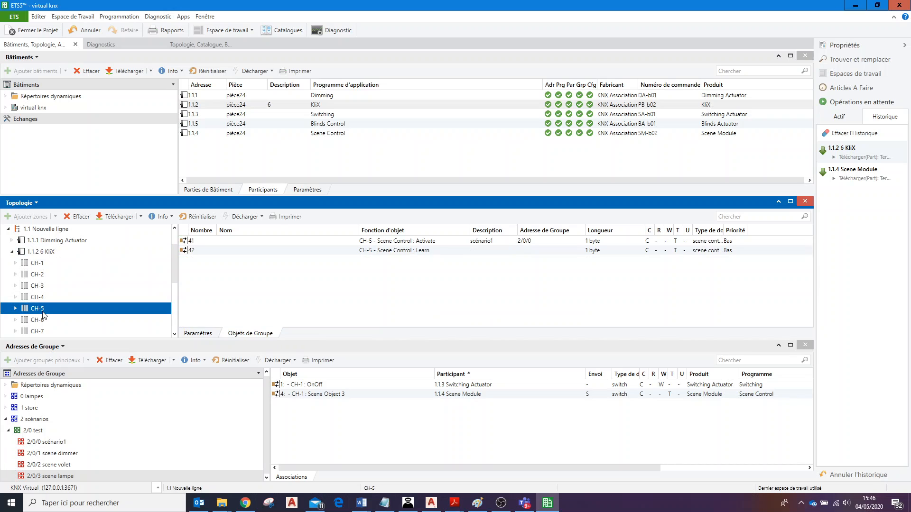
click(197, 334)
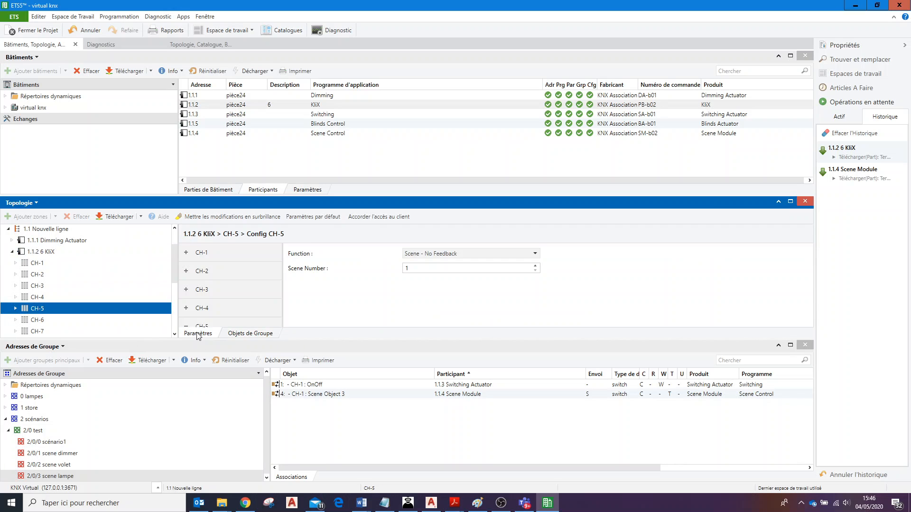
click(409, 269)
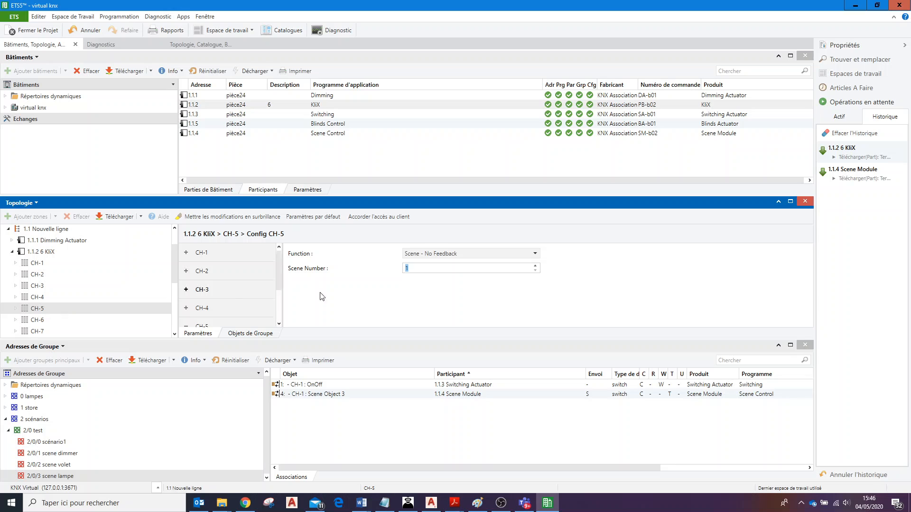
click(407, 269)
click(12, 252)
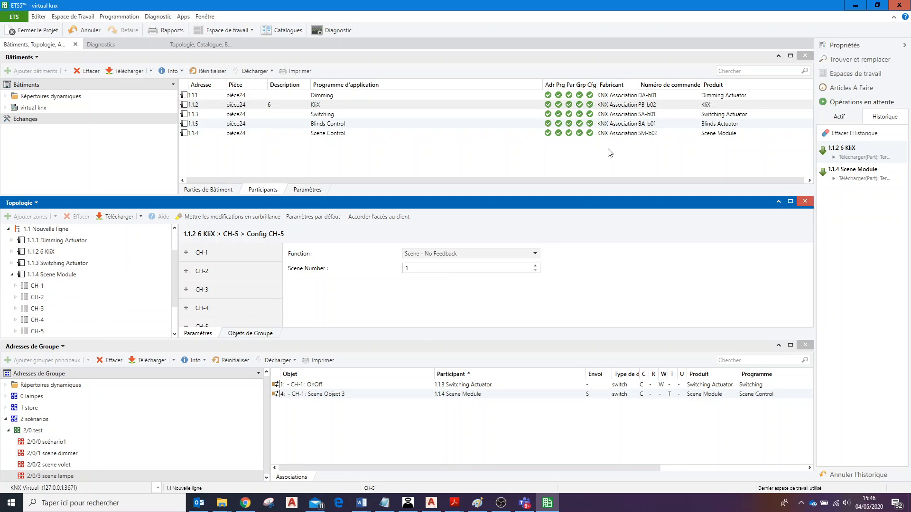
right_click(281, 105)
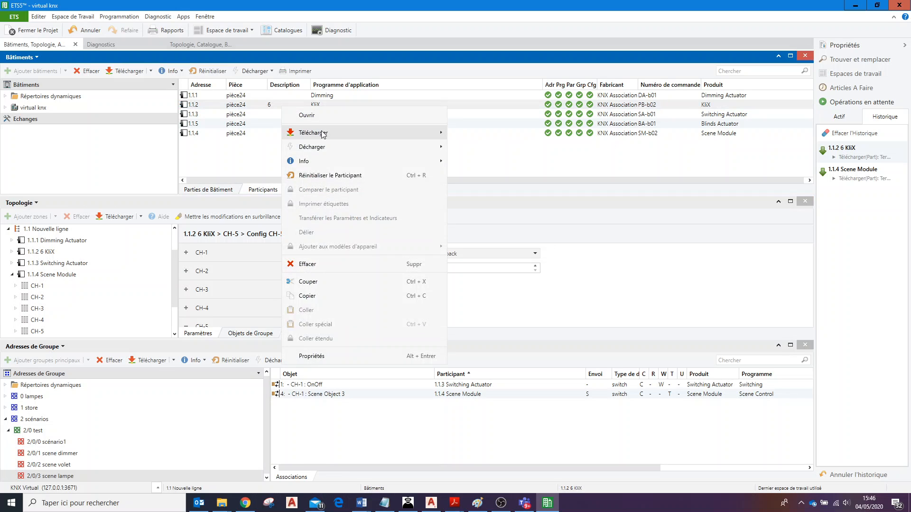
click(259, 106)
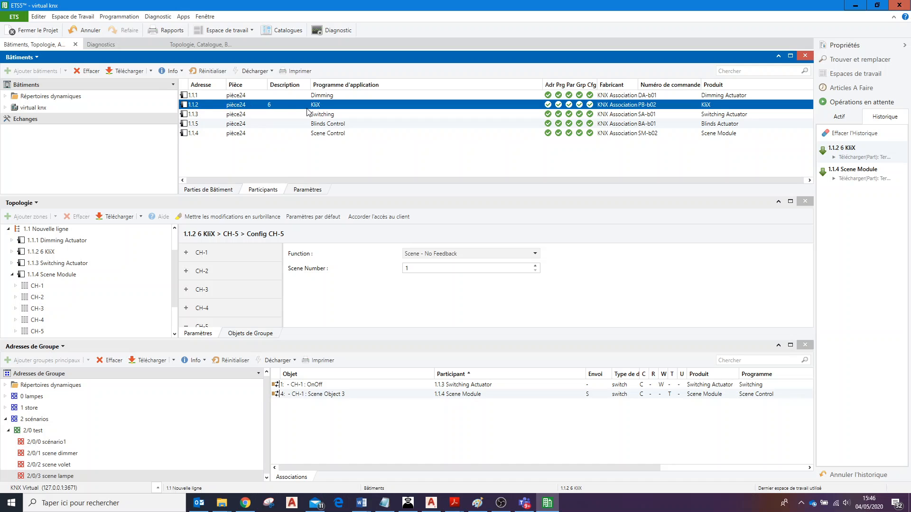
Switch to KNX Virtual, trigger scene button S1.A and minimize its window.
click(413, 505)
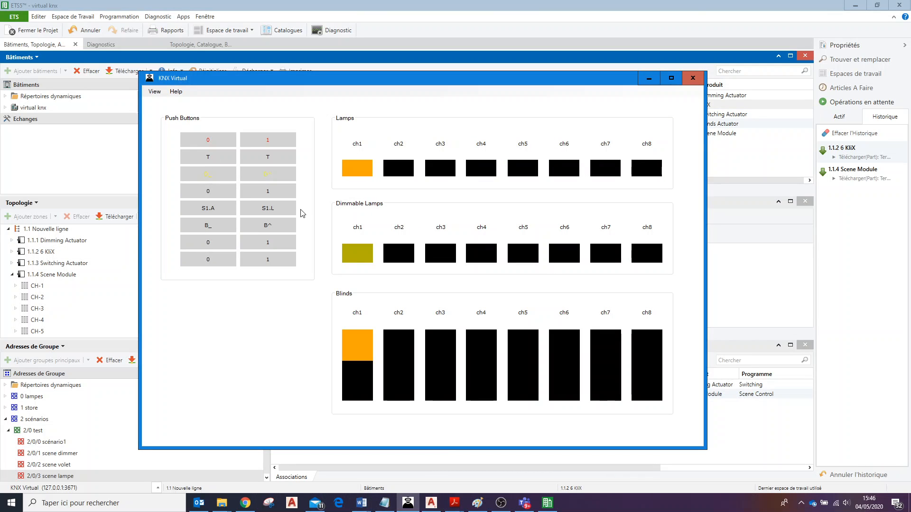
click(223, 210)
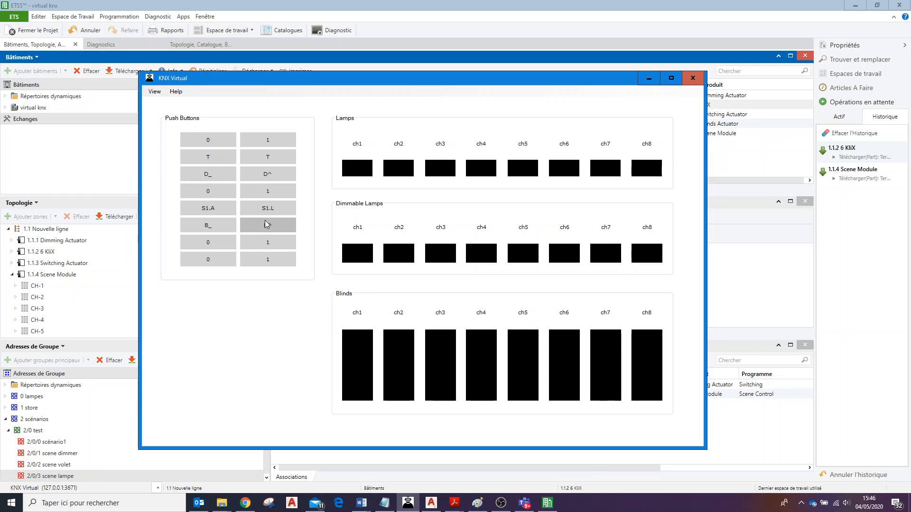
click(644, 82)
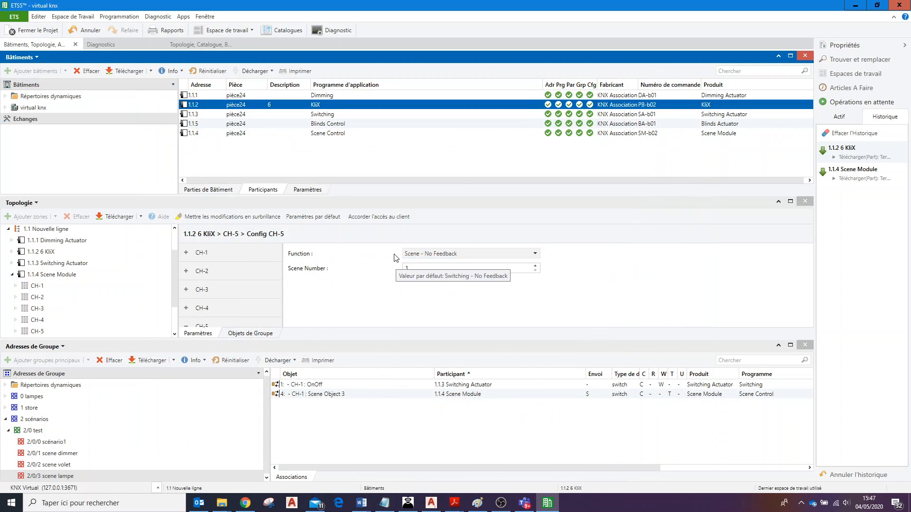
Display the group objects of the Scene Module and select the CH-1 Learn Object 1.
click(66, 276)
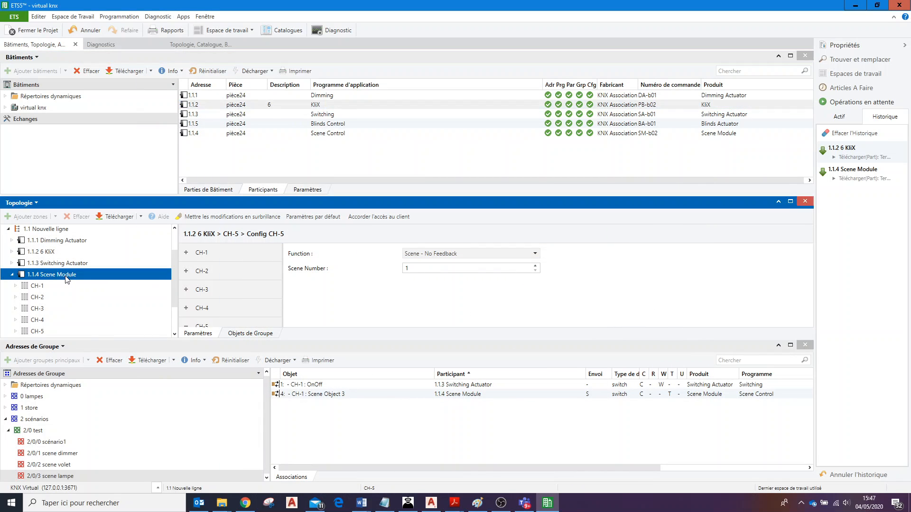
click(271, 336)
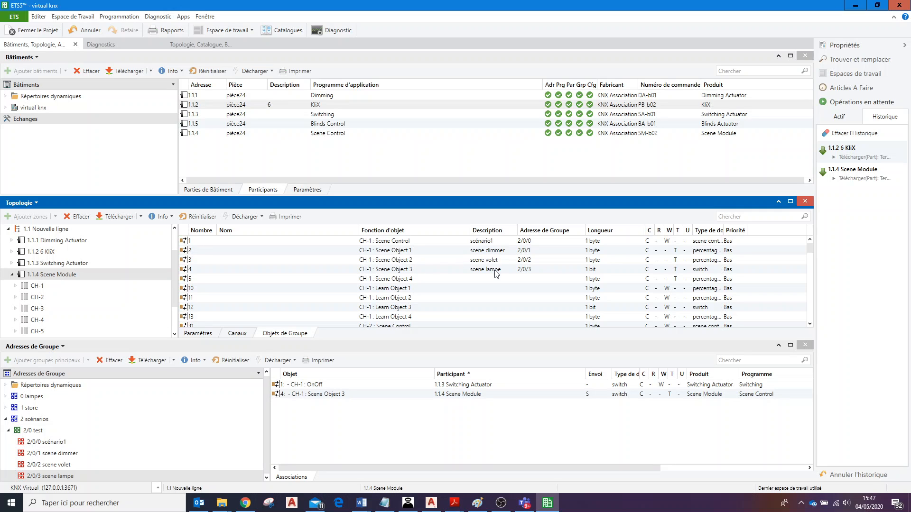
click(415, 291)
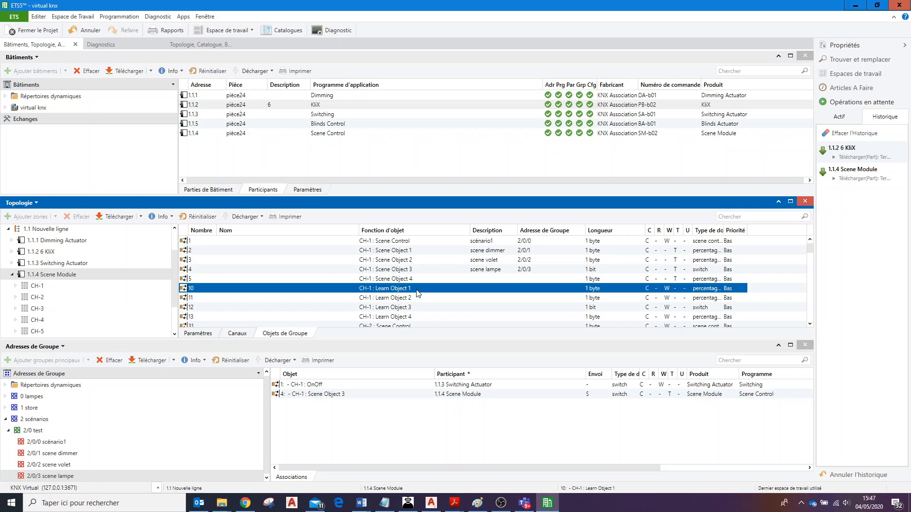
click(420, 289)
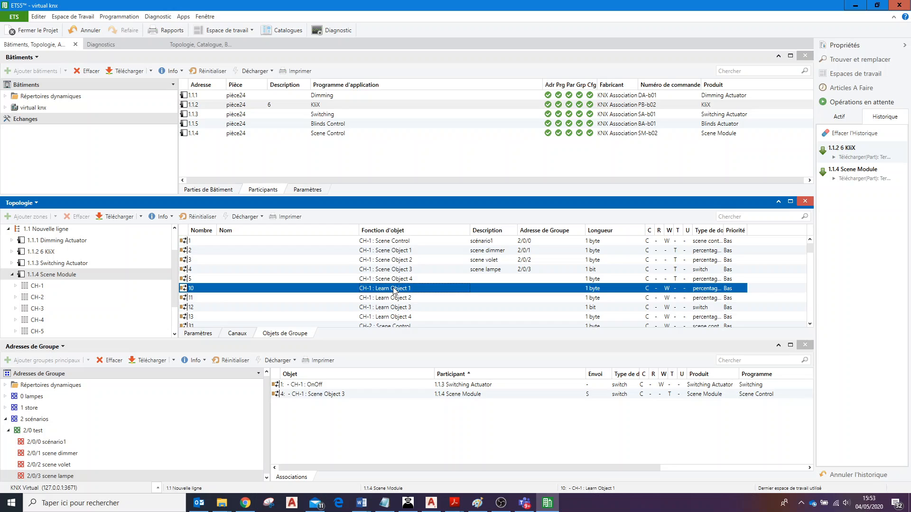
Review the Scene Module's CH-1 Scene Objects 1 to 4 and add a group address named feedback dimmer under 2/0 test.
click(417, 250)
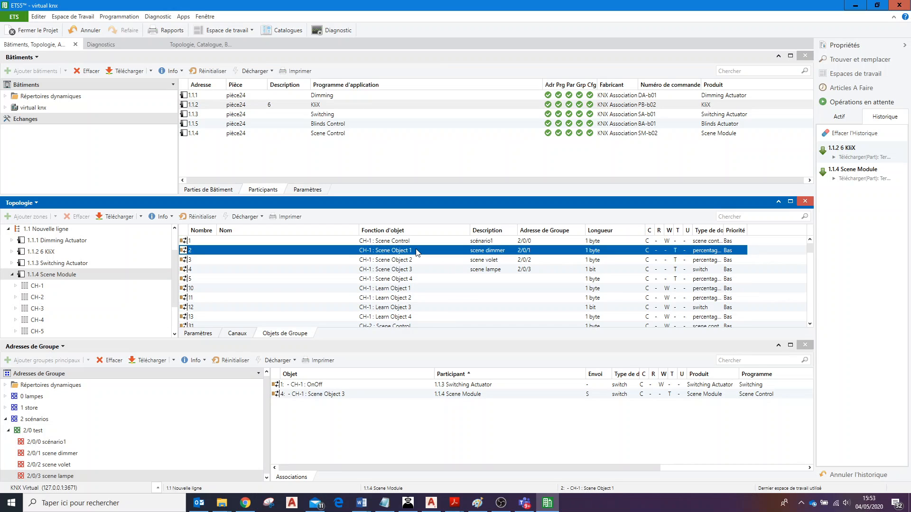
click(480, 260)
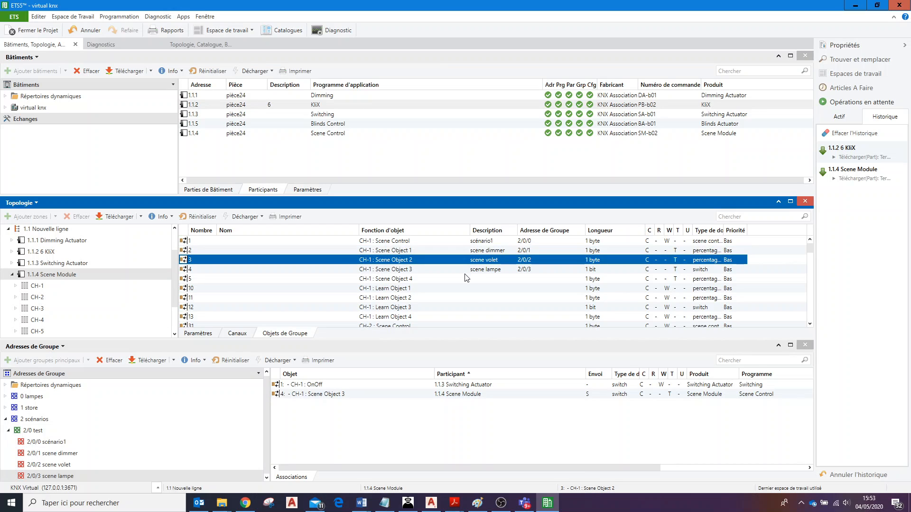
click(446, 269)
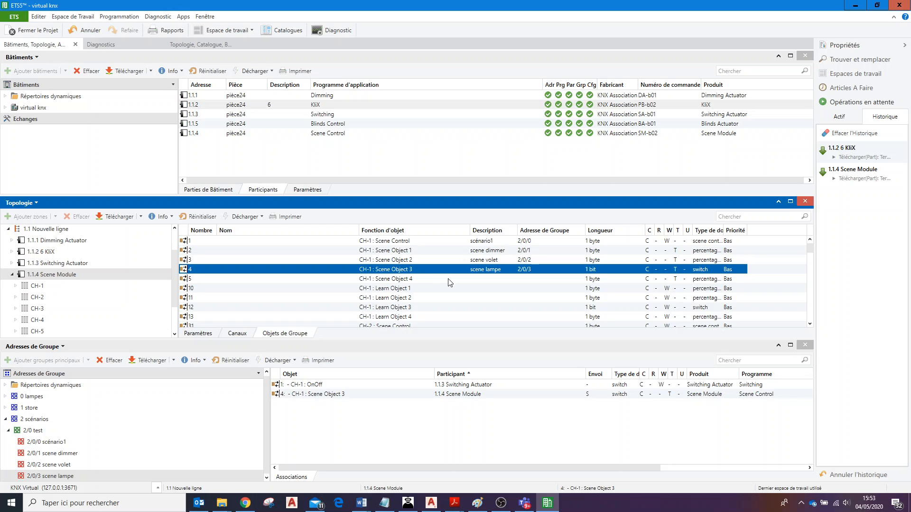
click(425, 279)
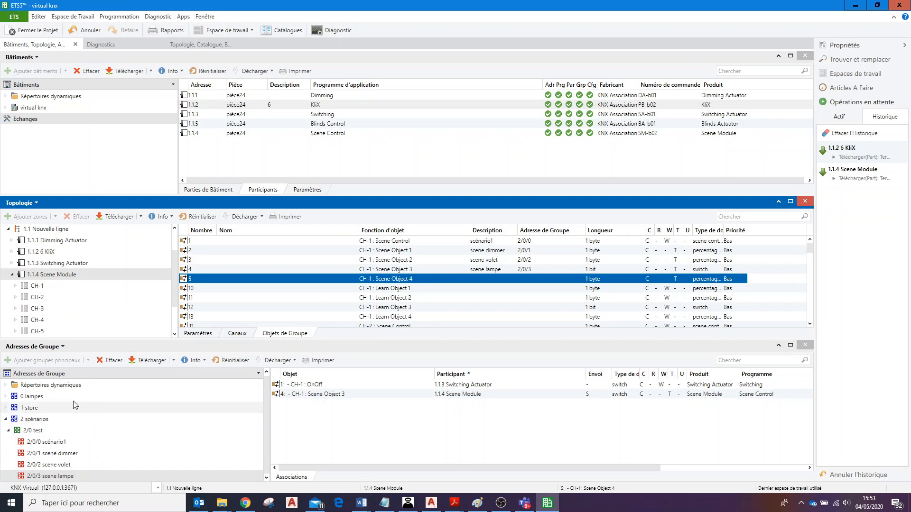
click(52, 430)
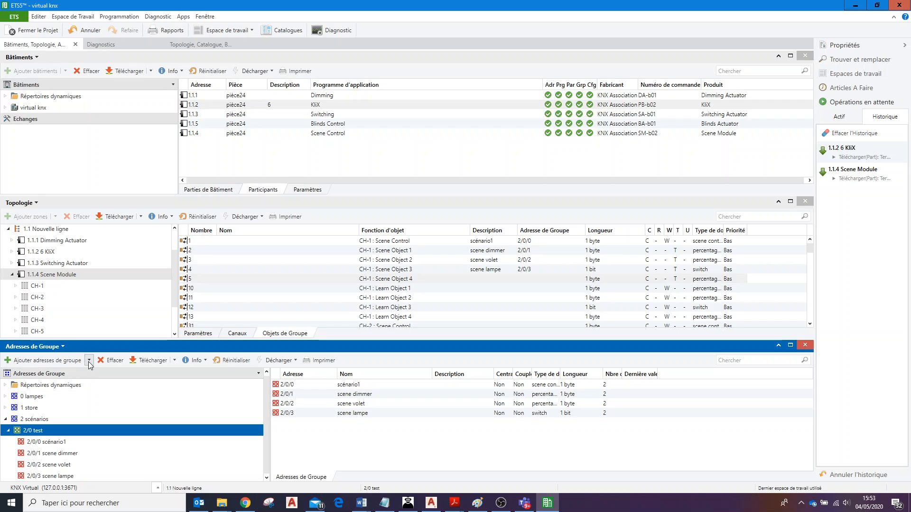
click(89, 360)
click(107, 374)
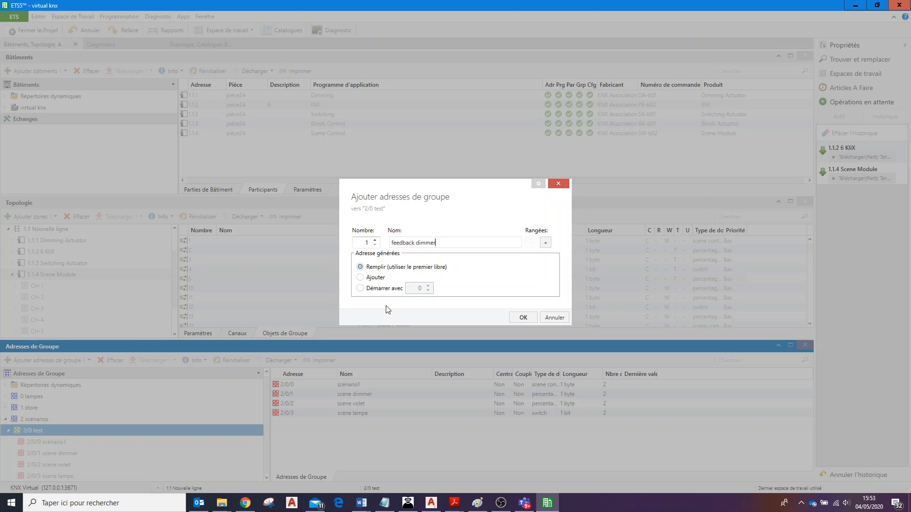
click(522, 317)
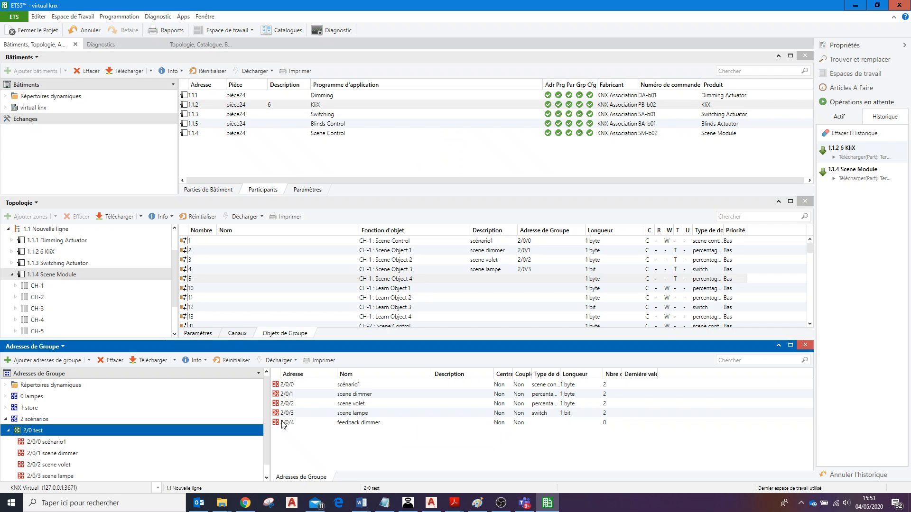
Link the Scene Module's CH-1 Learn Object 1 to the group address 2/0/4 feedback dimmer.
click(267, 478)
click(77, 476)
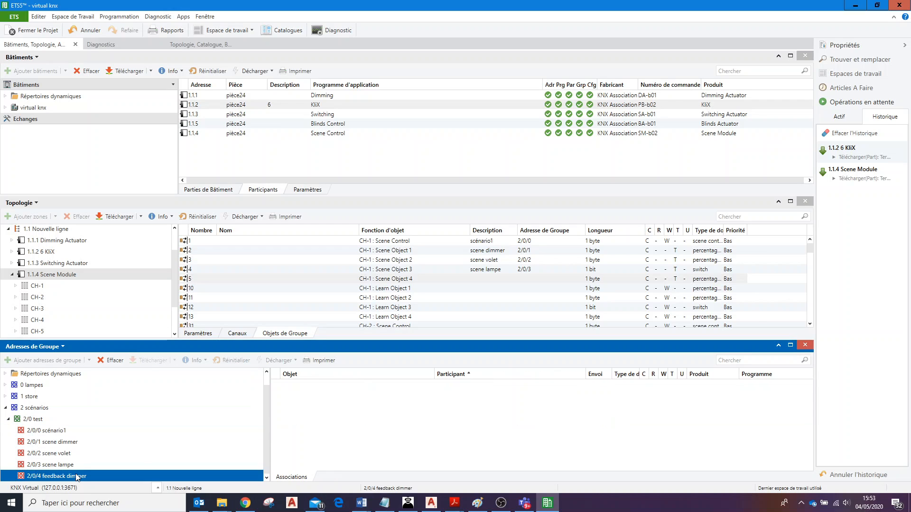
click(407, 290)
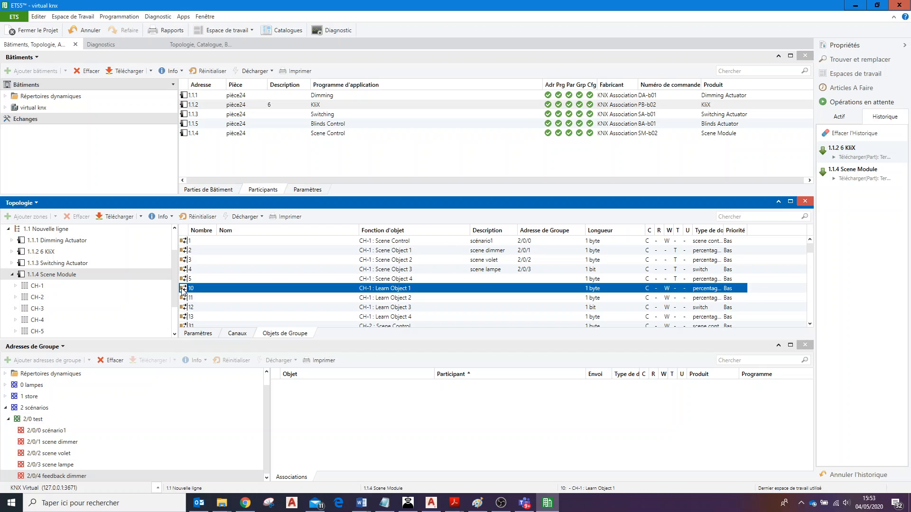
drag(183, 291, 183, 272)
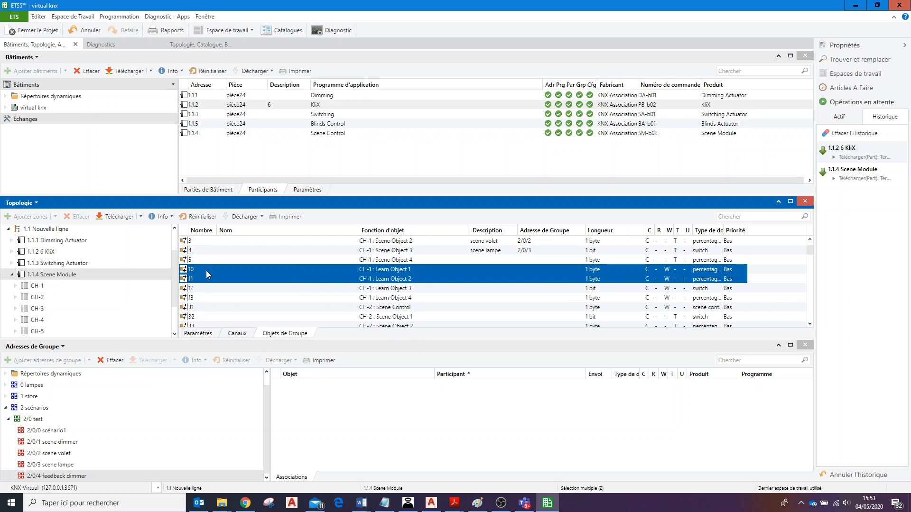
click(206, 271)
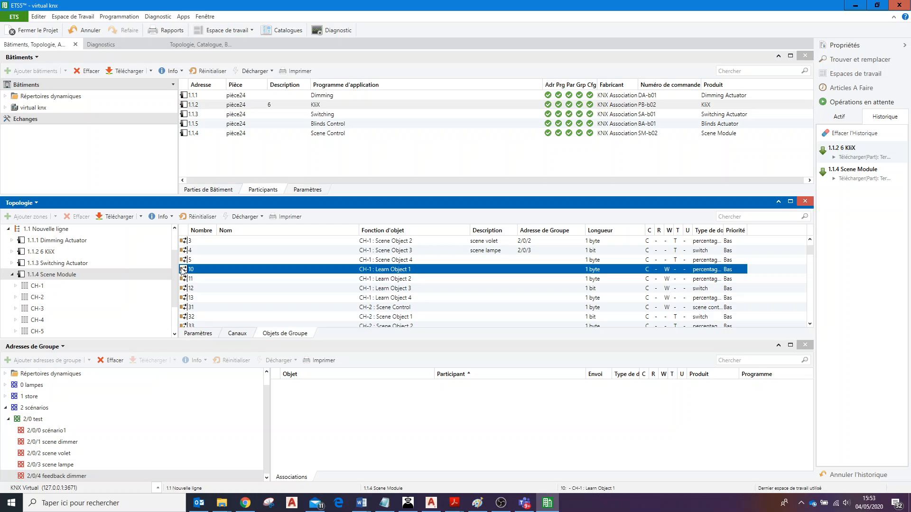
drag(183, 271, 357, 417)
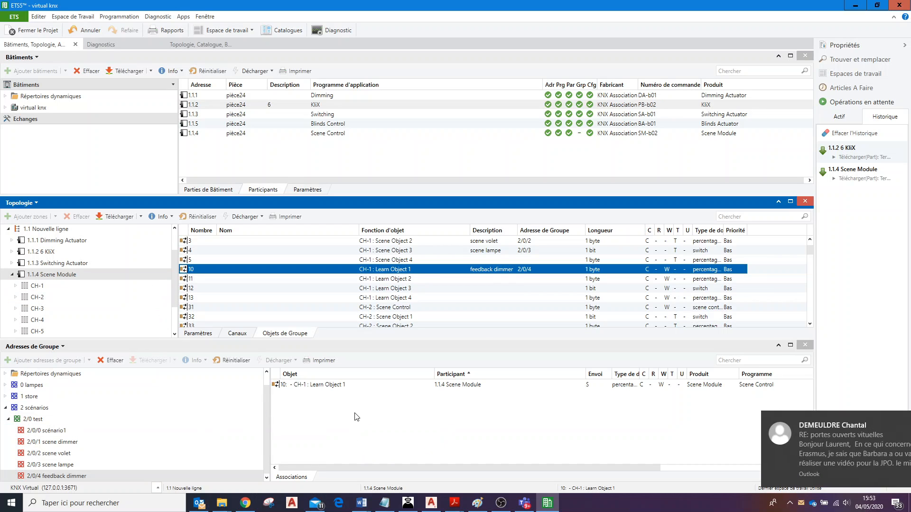
click(809, 240)
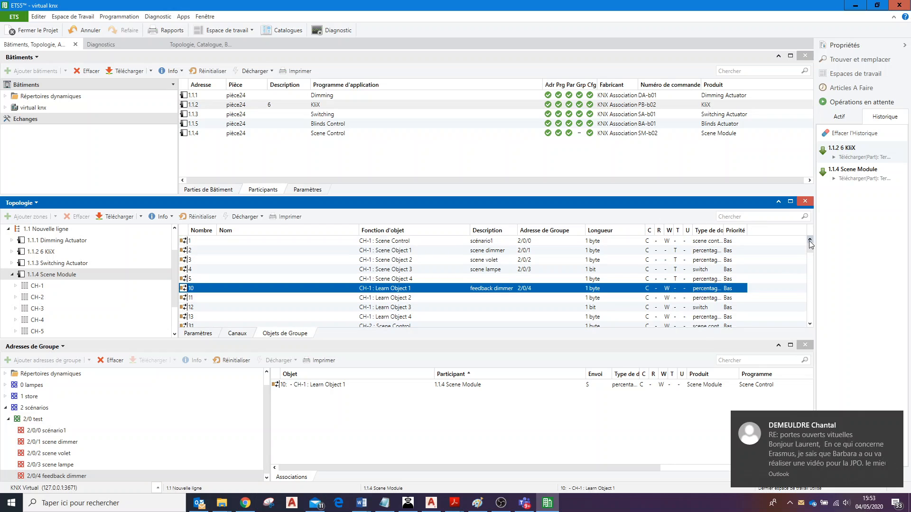
click(431, 251)
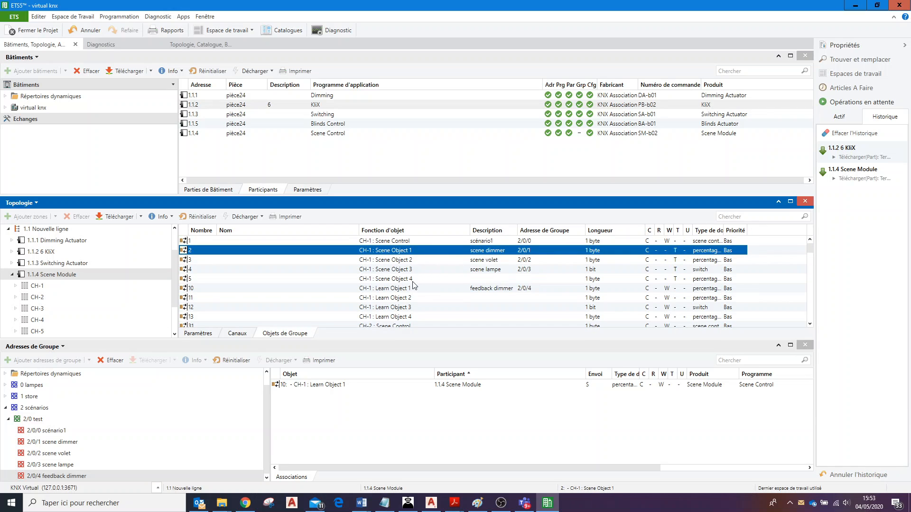
click(433, 293)
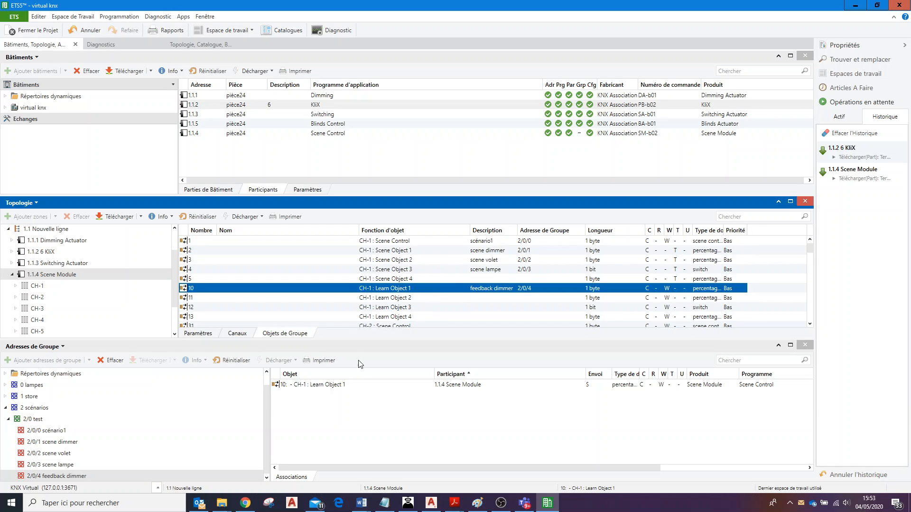
click(342, 409)
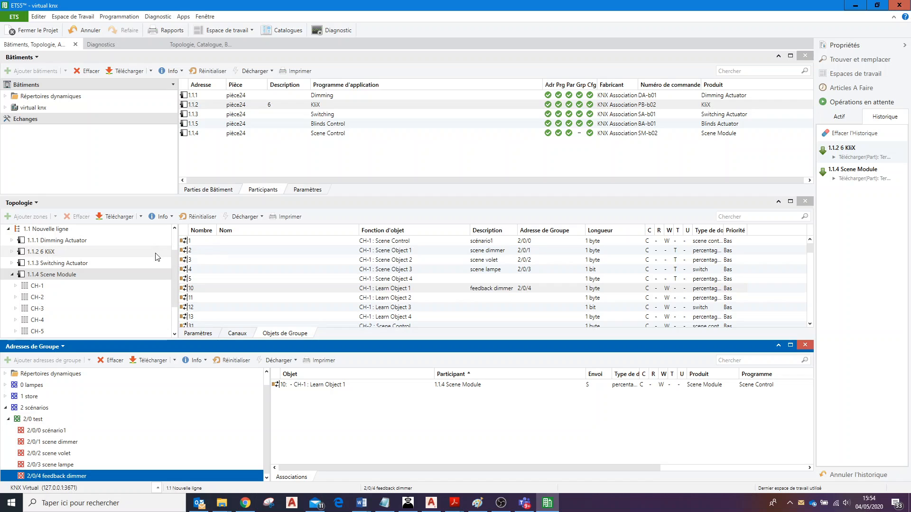
click(12, 276)
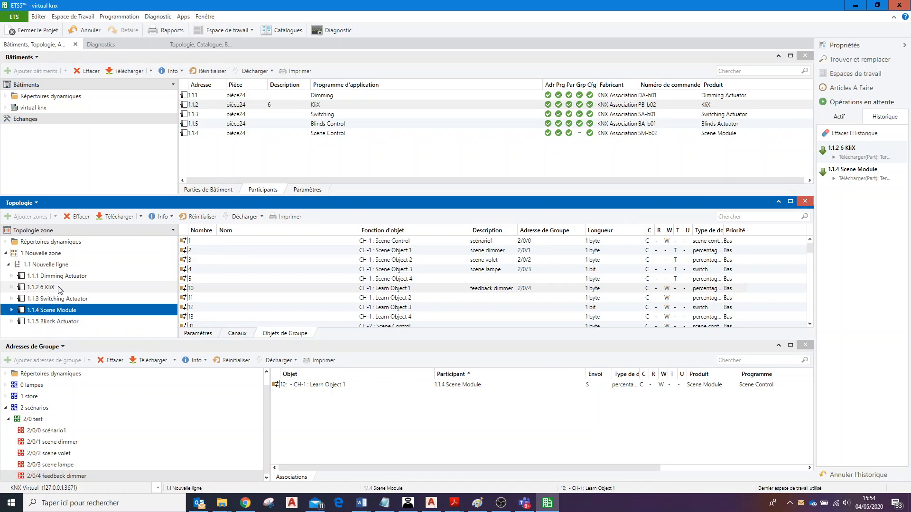
click(12, 276)
click(23, 287)
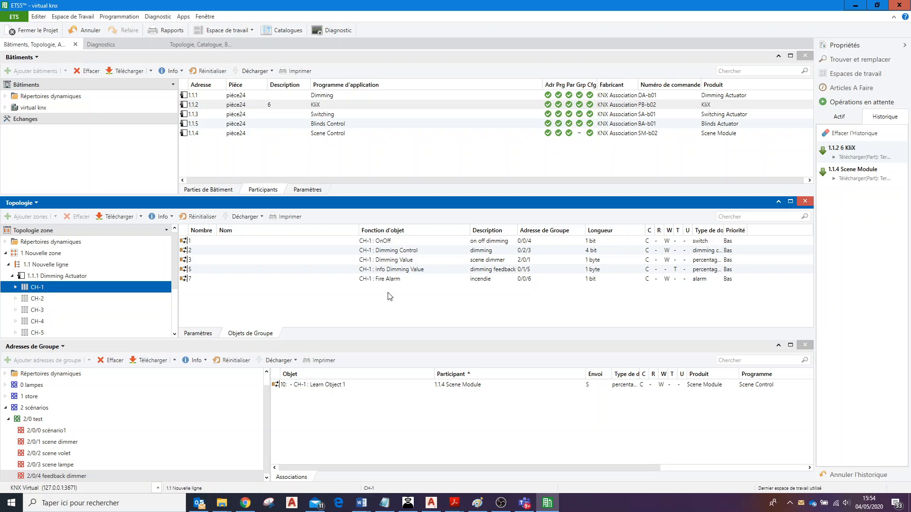
Check the Feedback parameter of the Dimming Actuator's CH-1 and link its Info Dimming Value object to 2/0/4 feedback dimmer.
click(407, 271)
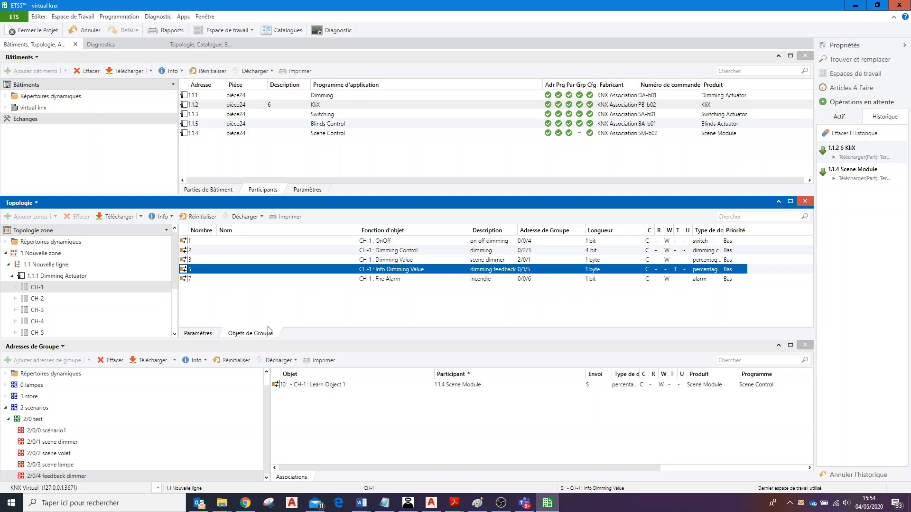
click(198, 334)
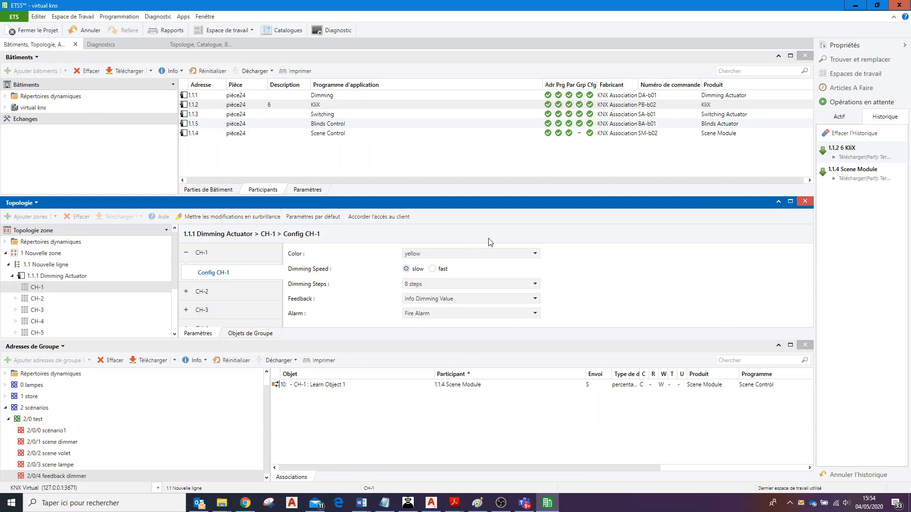
click(508, 298)
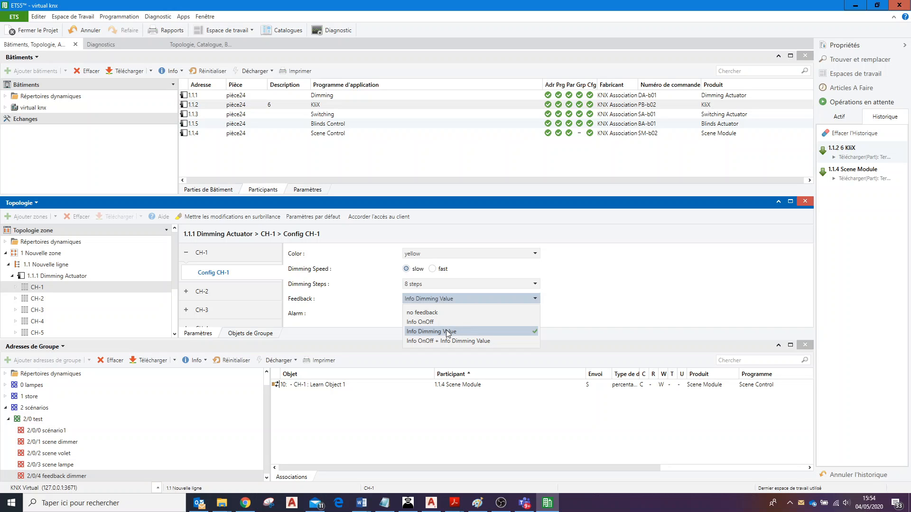
click(281, 337)
click(268, 334)
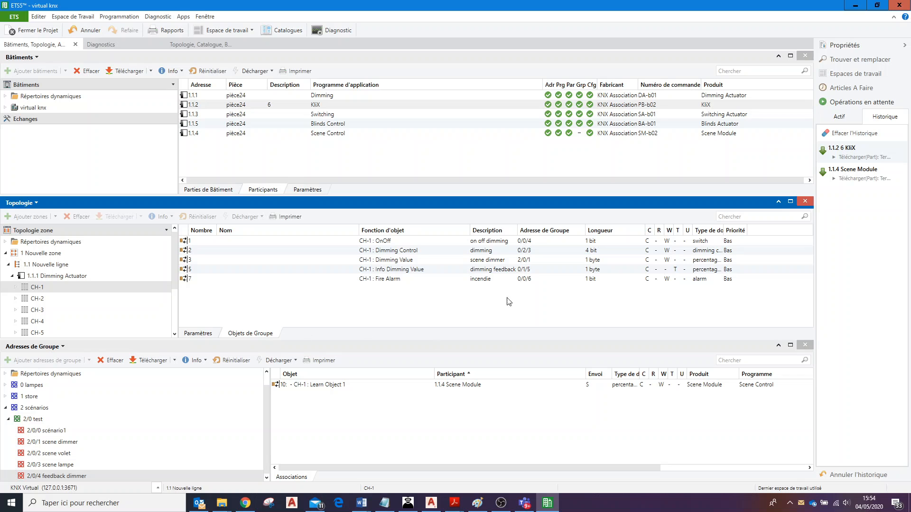
click(380, 270)
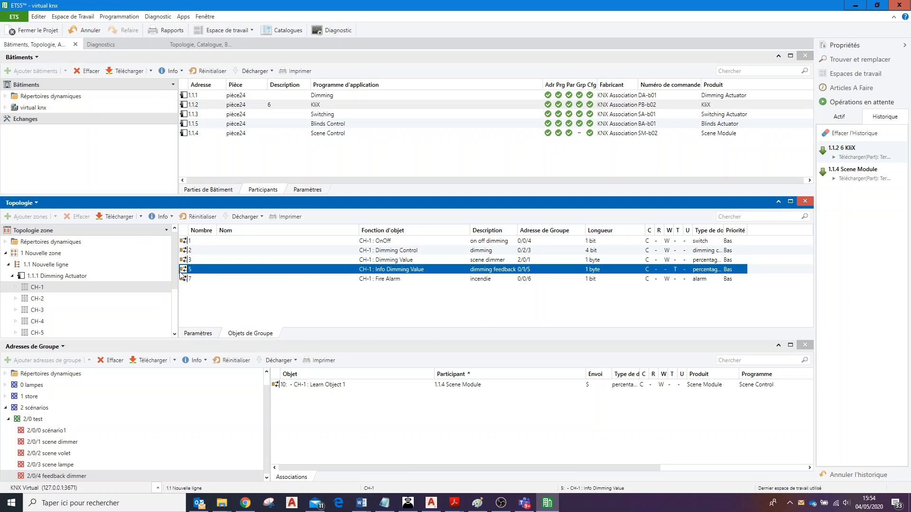
drag(184, 274, 340, 411)
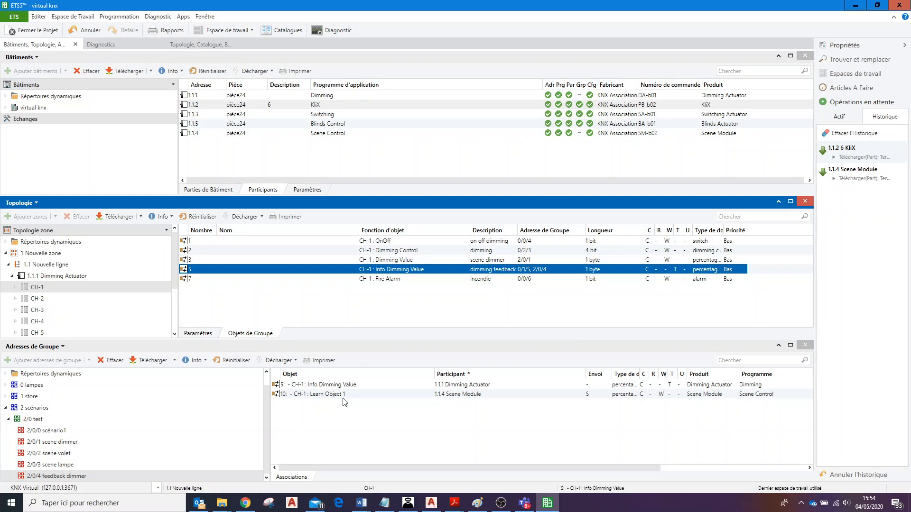
Add a group address named feedback volet under 2/0 test.
click(259, 477)
click(75, 420)
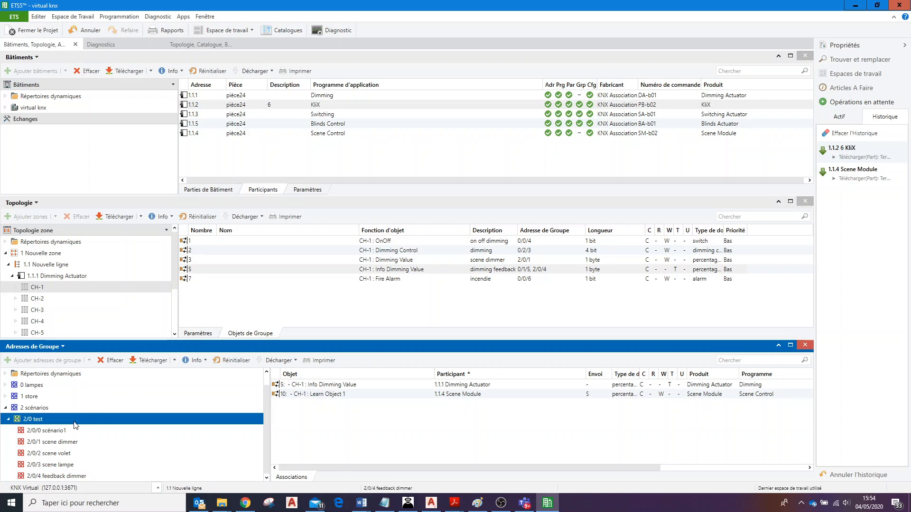
click(89, 360)
click(128, 374)
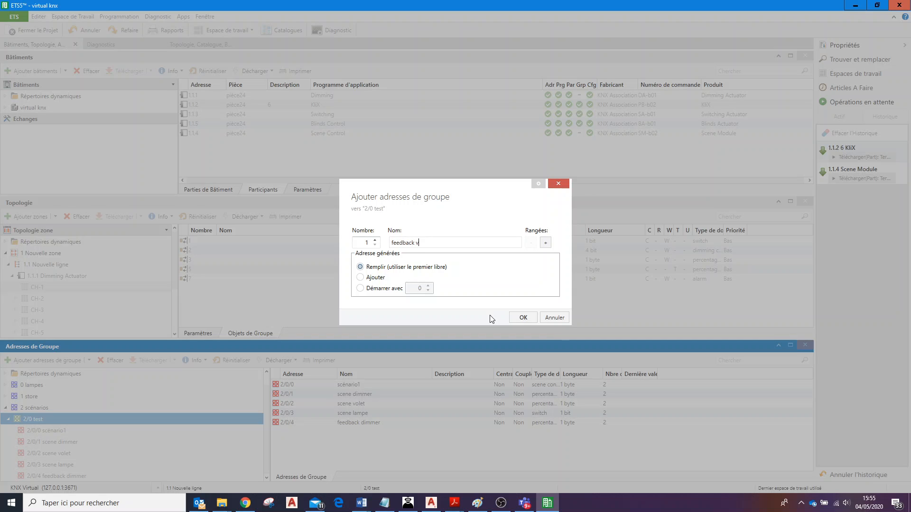
click(522, 317)
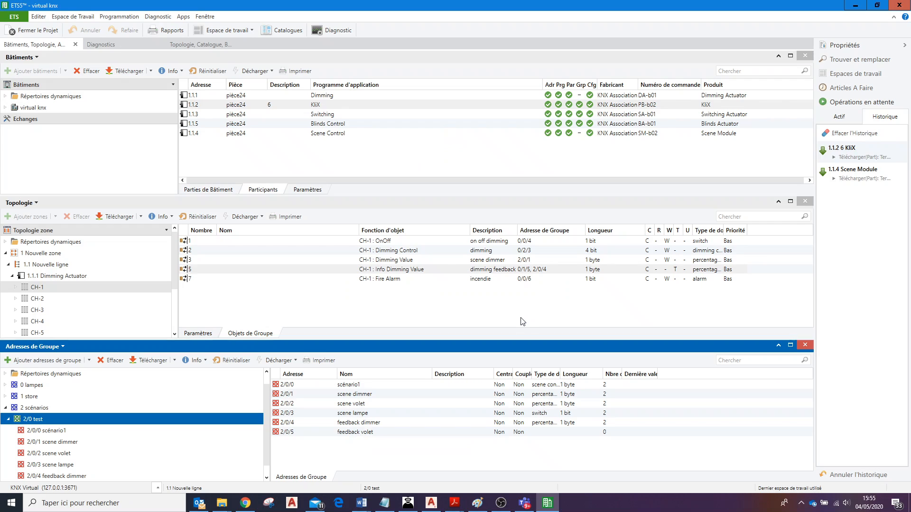
Link the Scene Module's CH-1 Learn Object 2 to the group address 2/0/5 feedback volet.
click(267, 478)
click(100, 476)
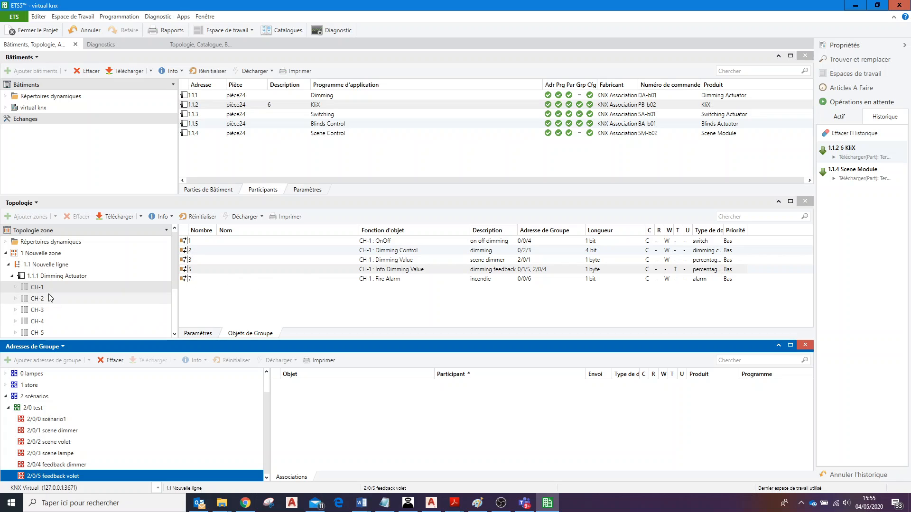
click(13, 277)
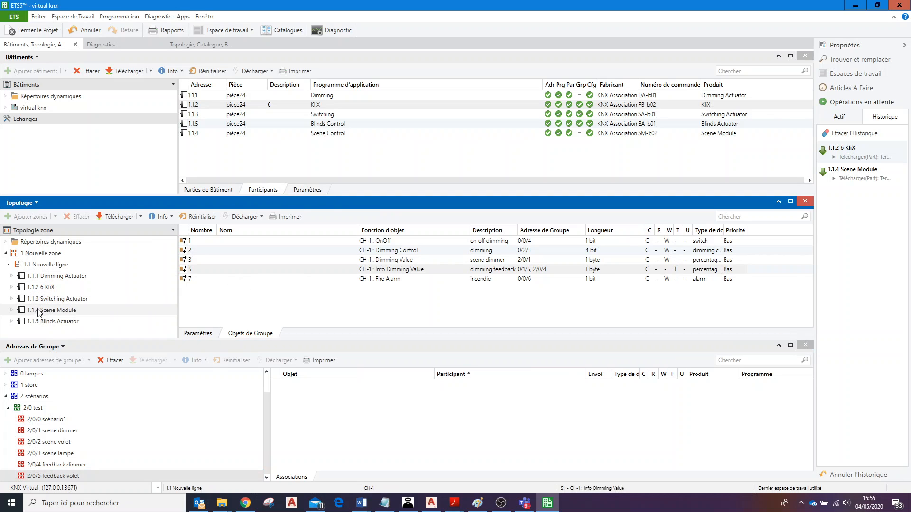
click(11, 310)
click(21, 321)
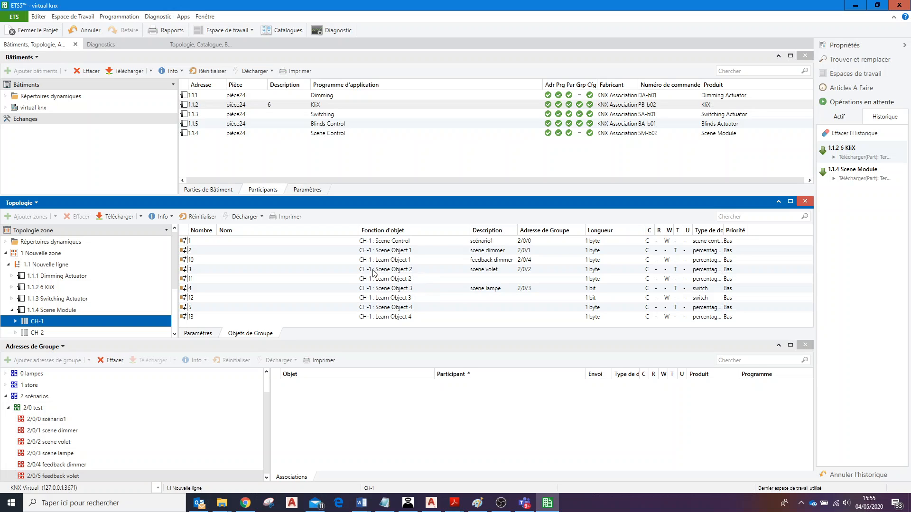
click(211, 335)
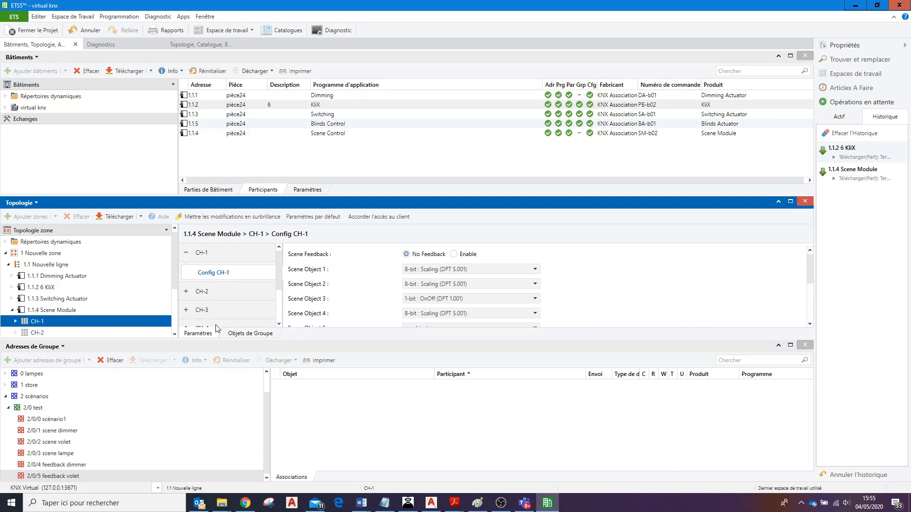
click(248, 335)
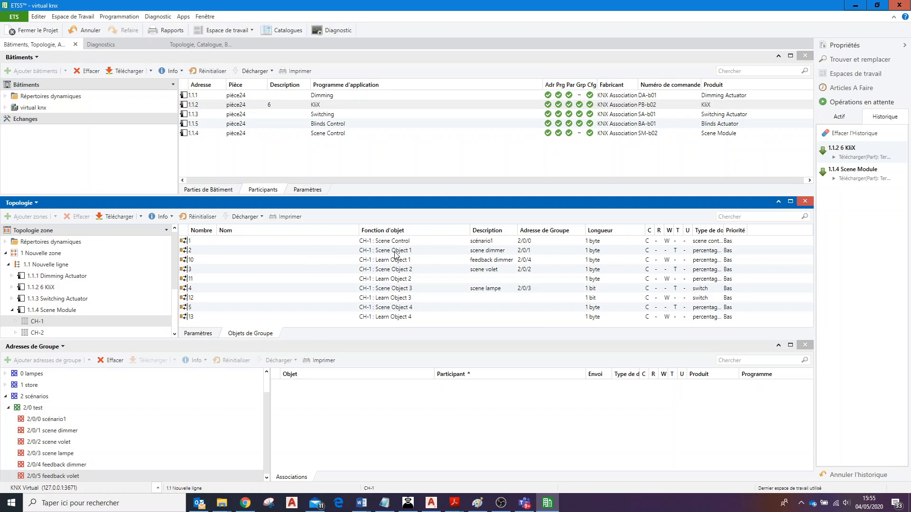
click(421, 261)
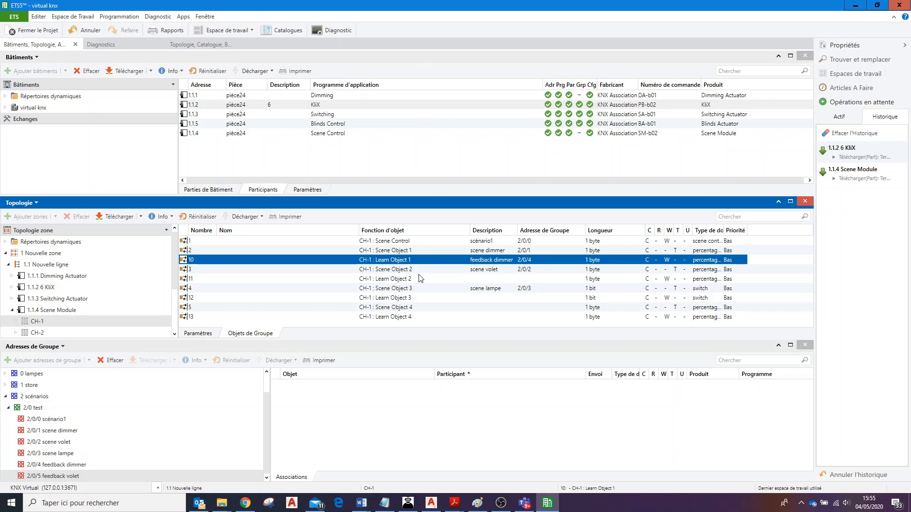
click(420, 280)
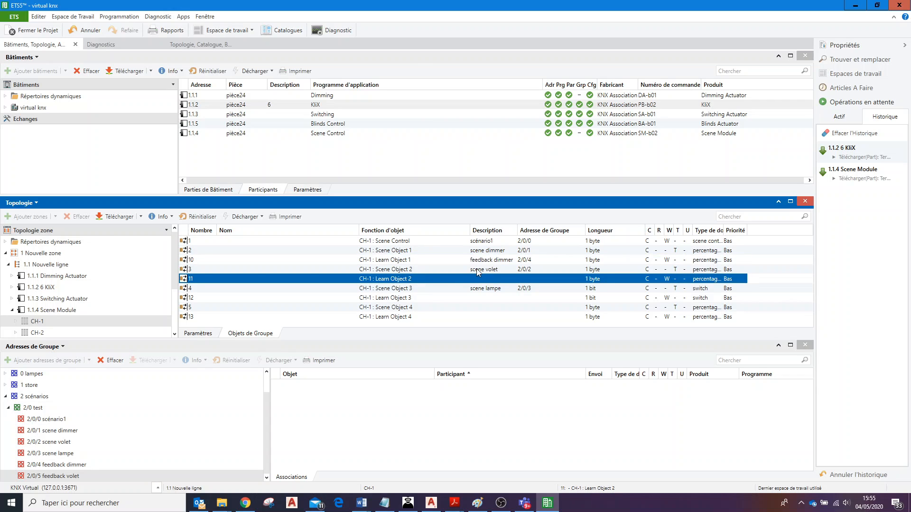
drag(184, 279, 300, 398)
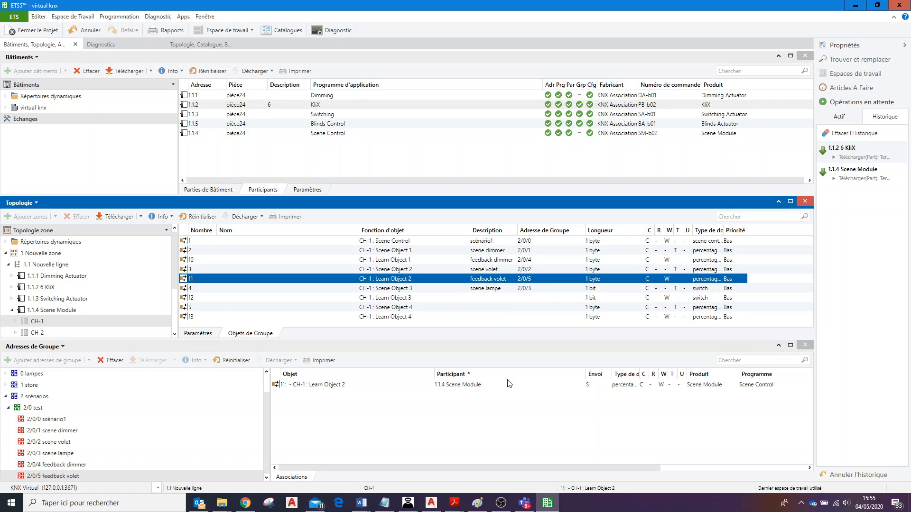
click(11, 311)
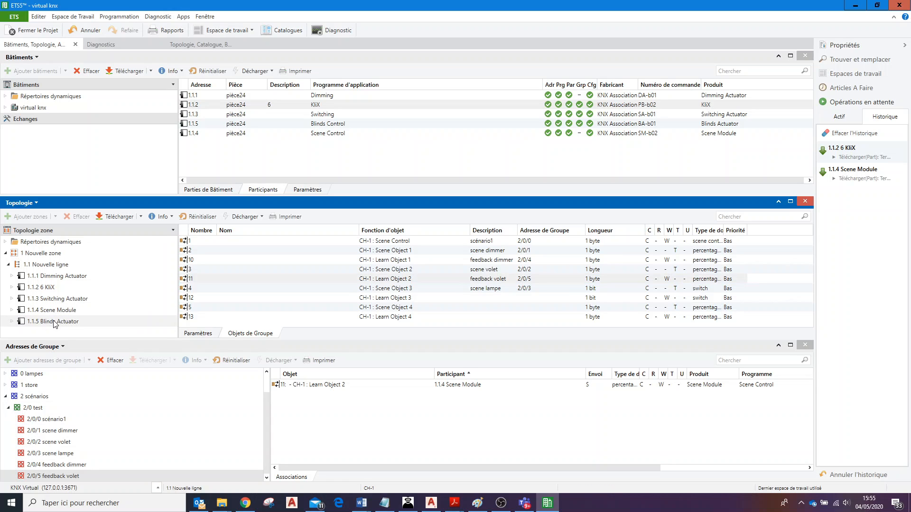
click(14, 323)
click(12, 321)
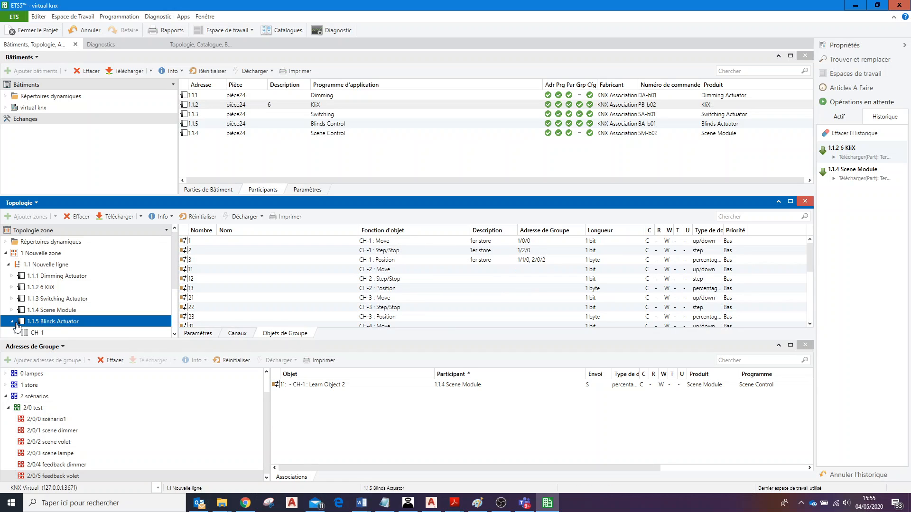
click(76, 333)
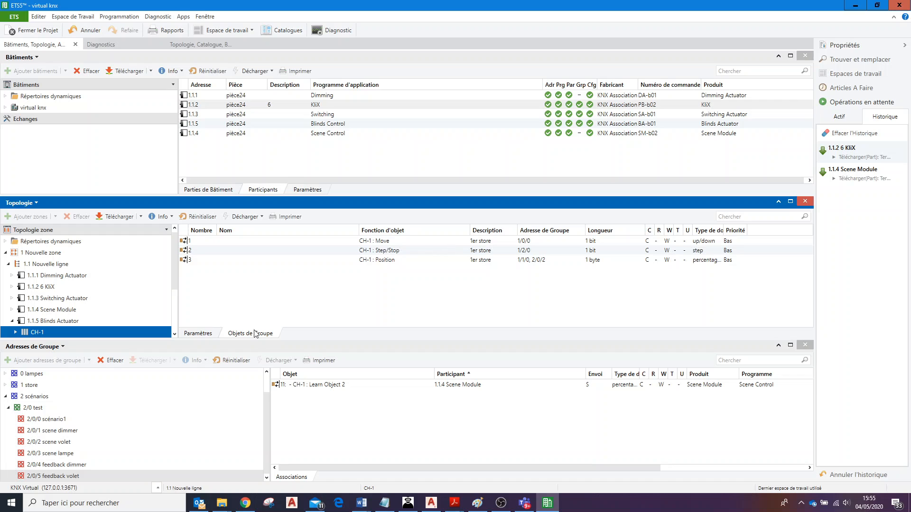
click(199, 333)
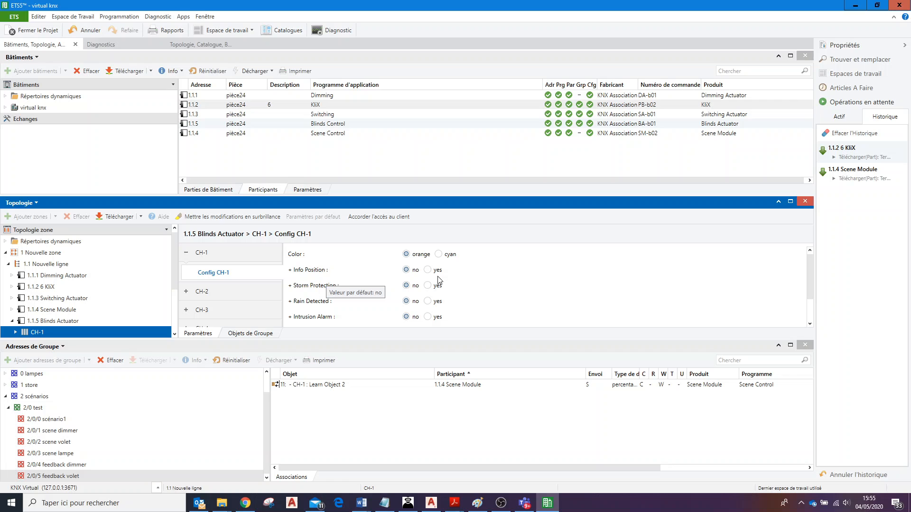
click(428, 269)
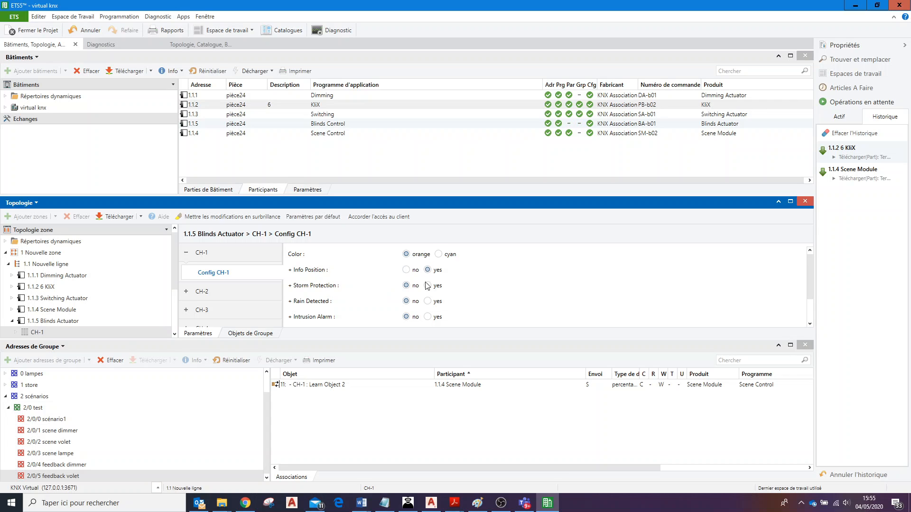
Link the Blinds Actuator's CH-1 Info Position object to the group address 2/0/5 feedback volet.
click(252, 334)
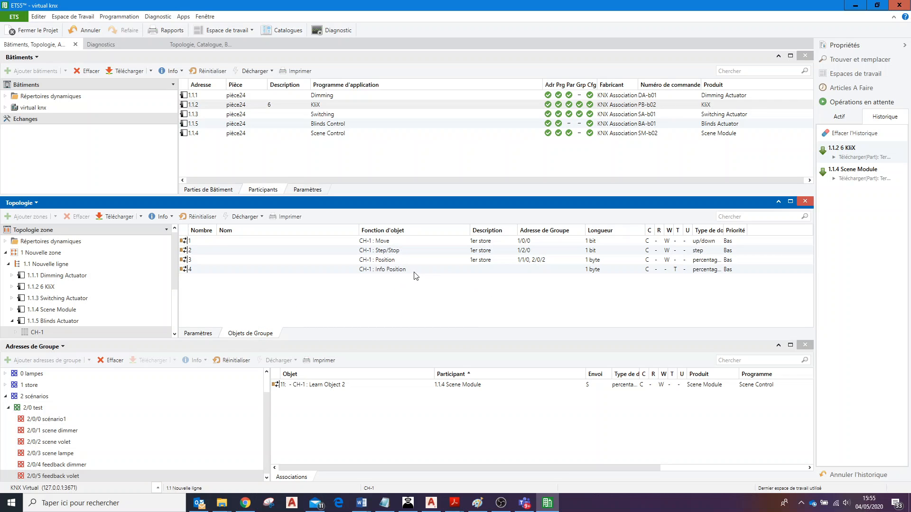
click(426, 270)
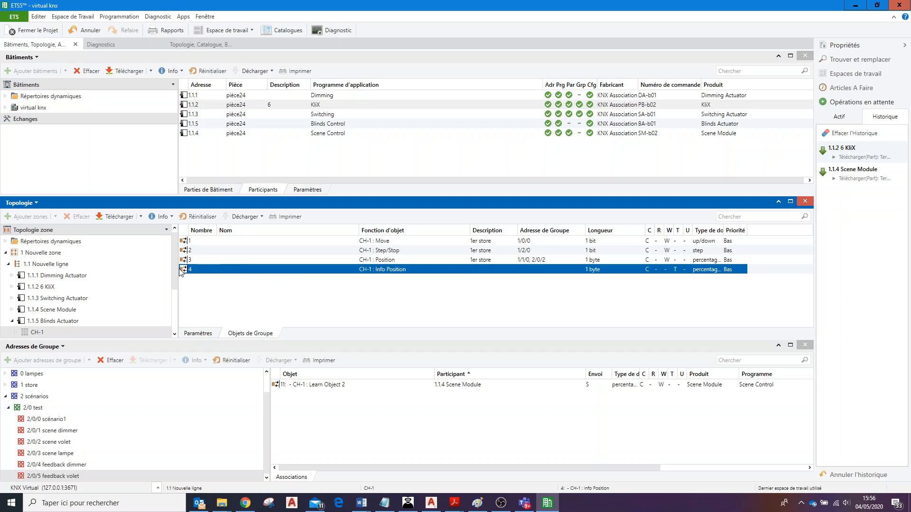
drag(181, 272, 286, 413)
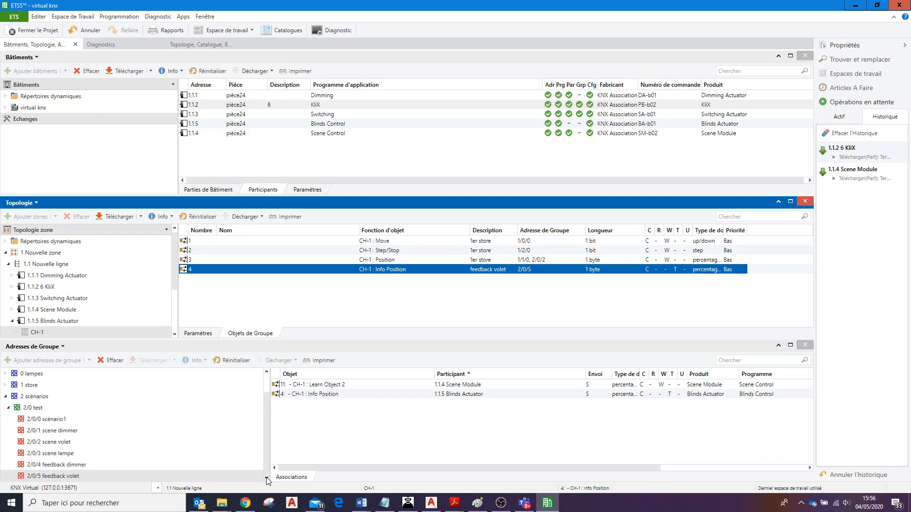
Add a group address named feedback lampe under 2/0 test.
click(80, 477)
click(54, 409)
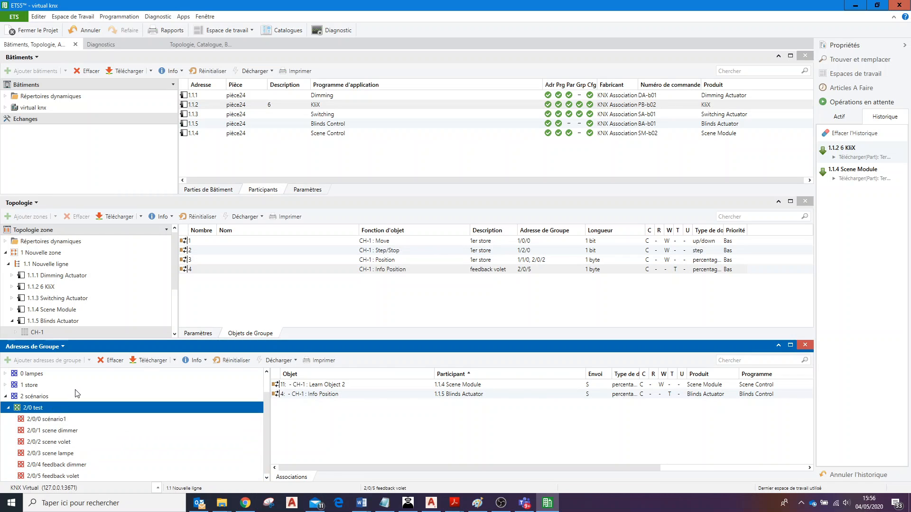
click(88, 361)
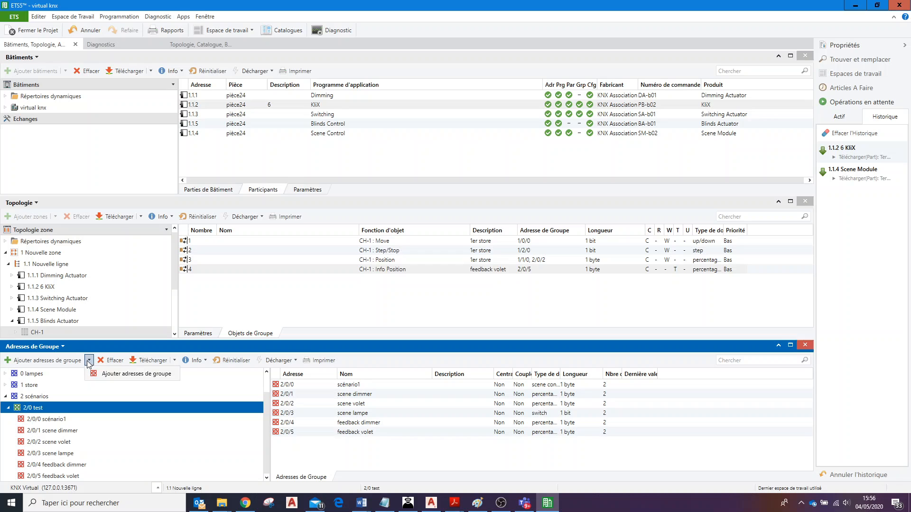
click(108, 376)
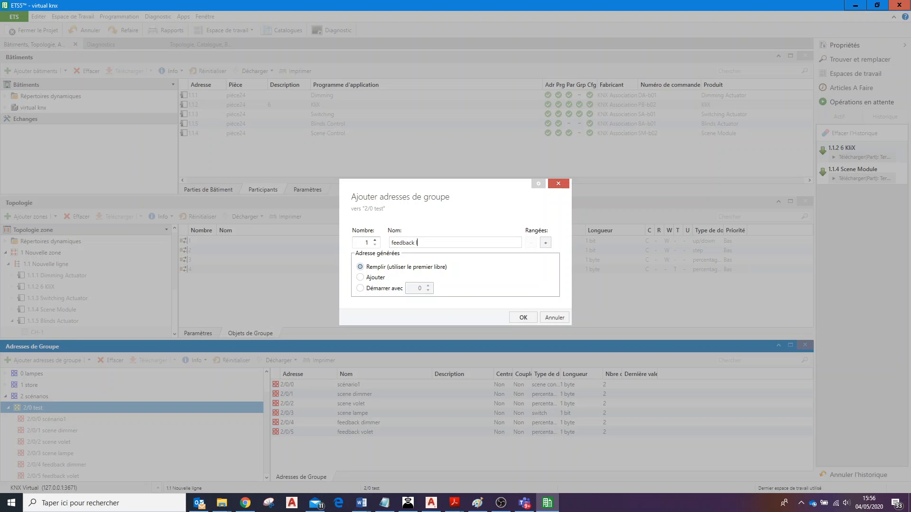
click(523, 318)
click(266, 479)
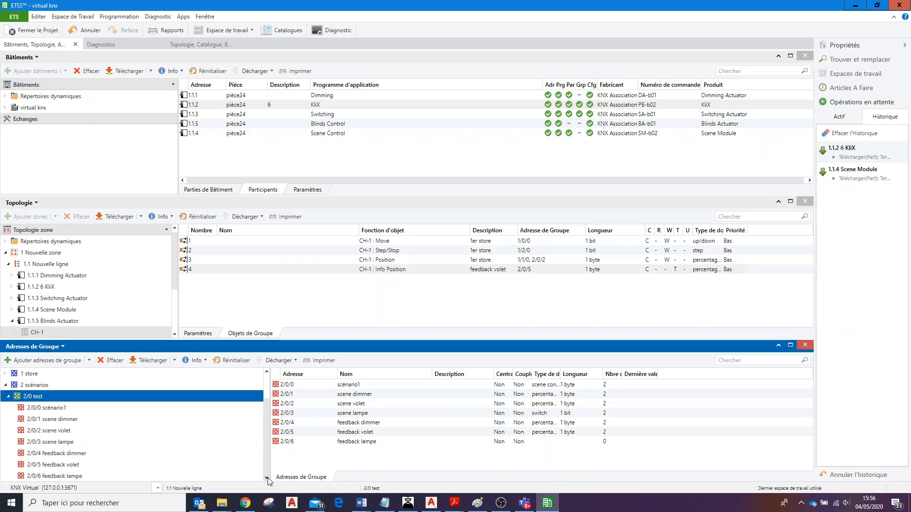
Link the Switching Actuator's CH-1 Info OnOff object to the group address 2/0/6 feedback lampe.
click(113, 476)
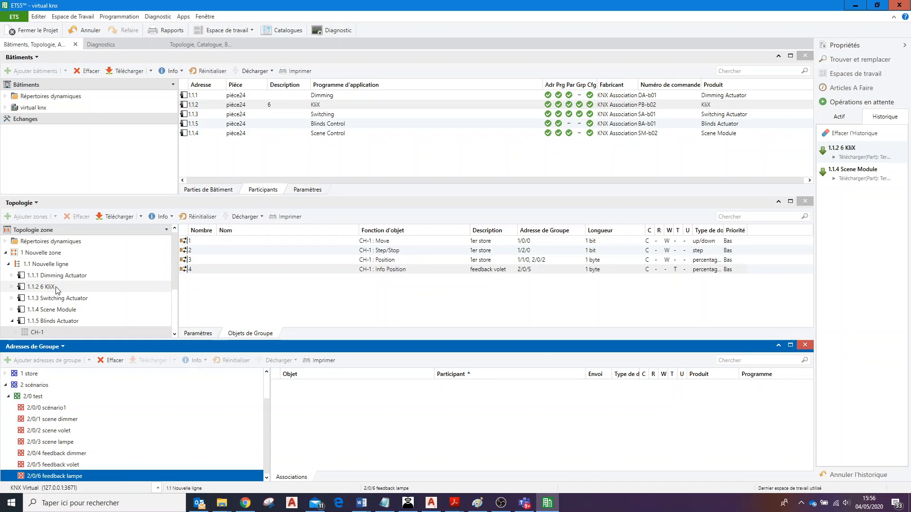
click(67, 301)
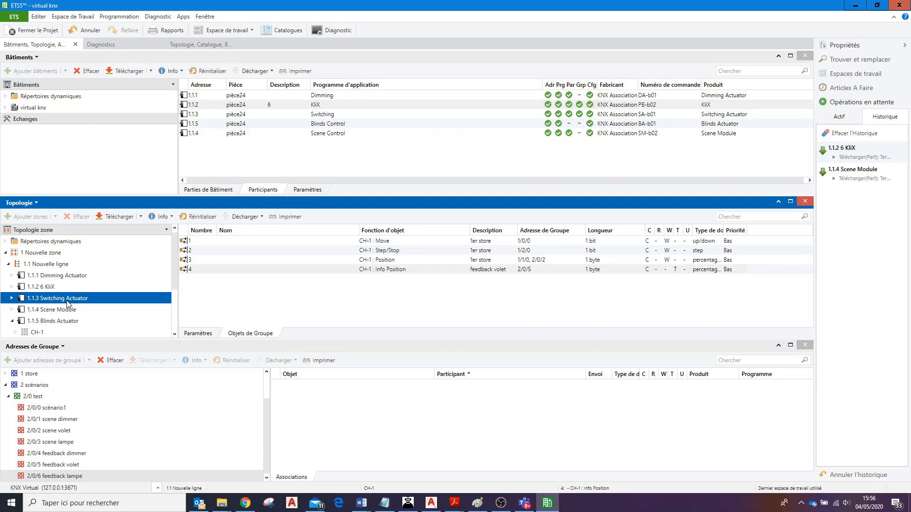
click(11, 298)
click(38, 310)
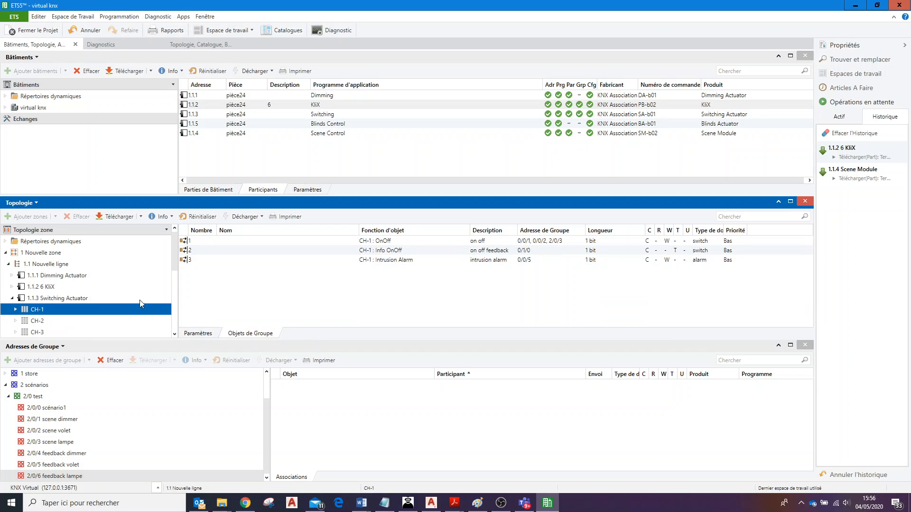
click(407, 251)
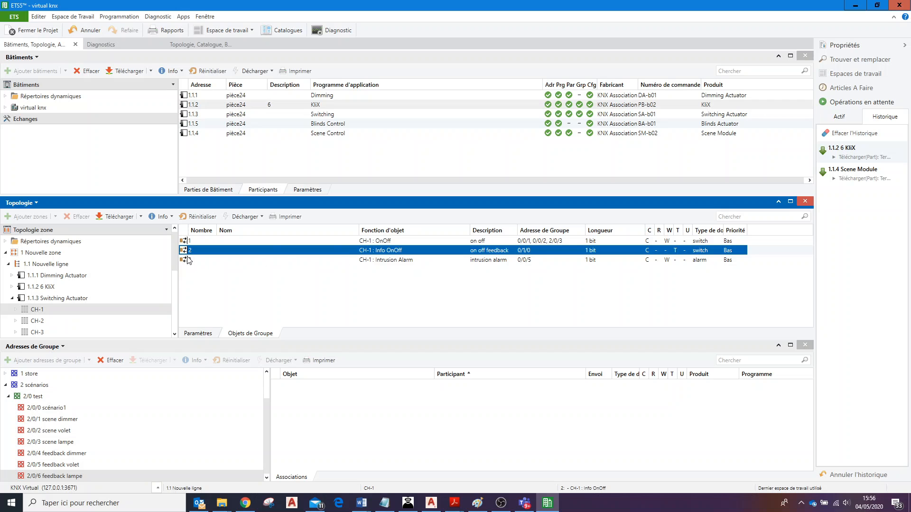
drag(182, 252, 329, 410)
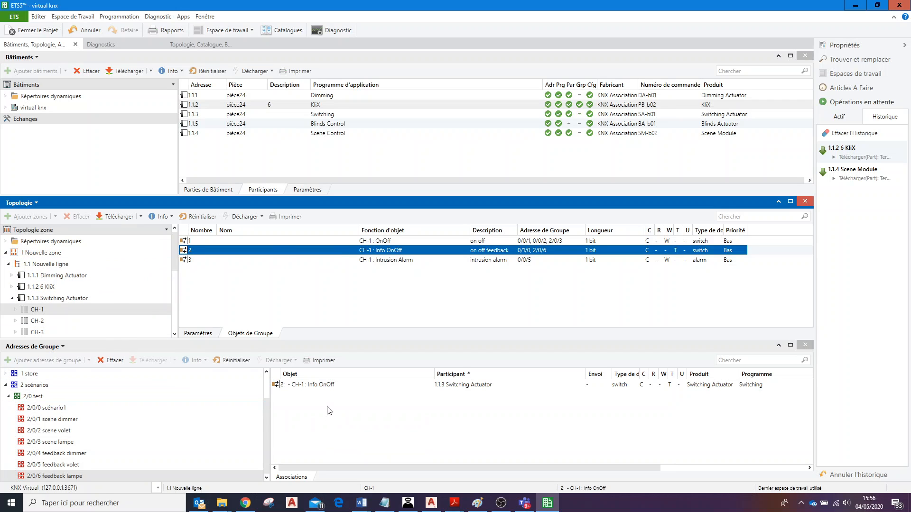
Link the Scene Module's CH-1 Learn Object 3 to the group address 2/0/6 feedback lampe.
click(12, 298)
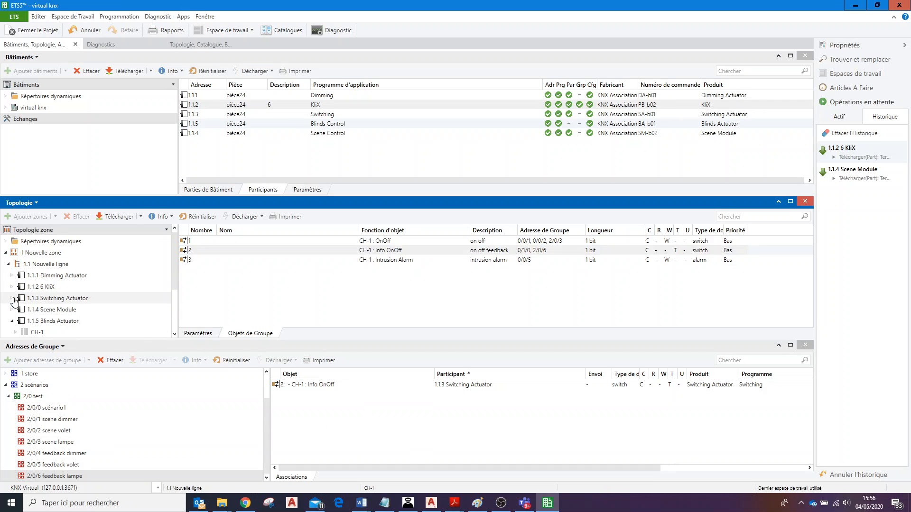
click(45, 312)
click(13, 309)
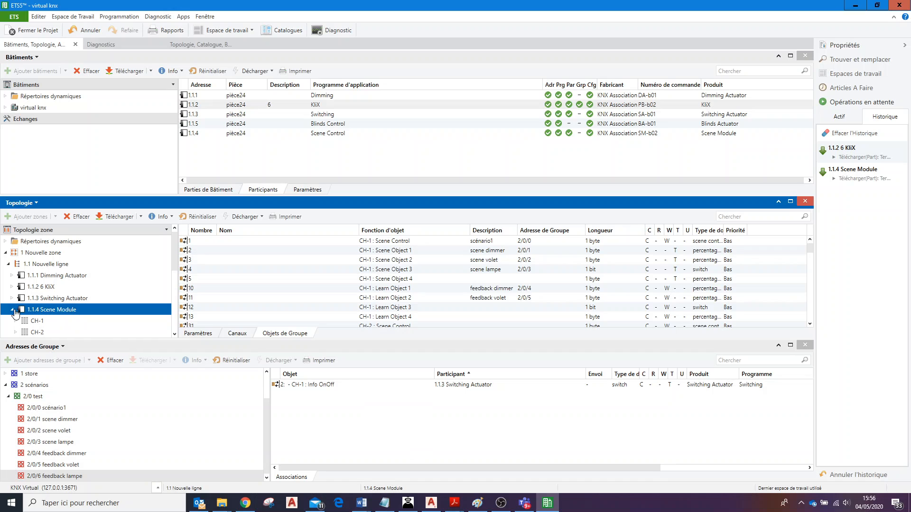
click(29, 321)
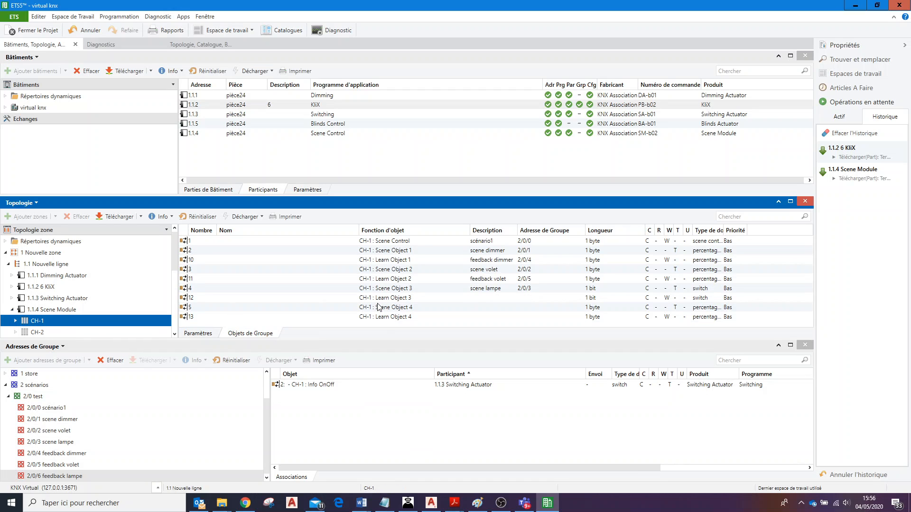
click(432, 300)
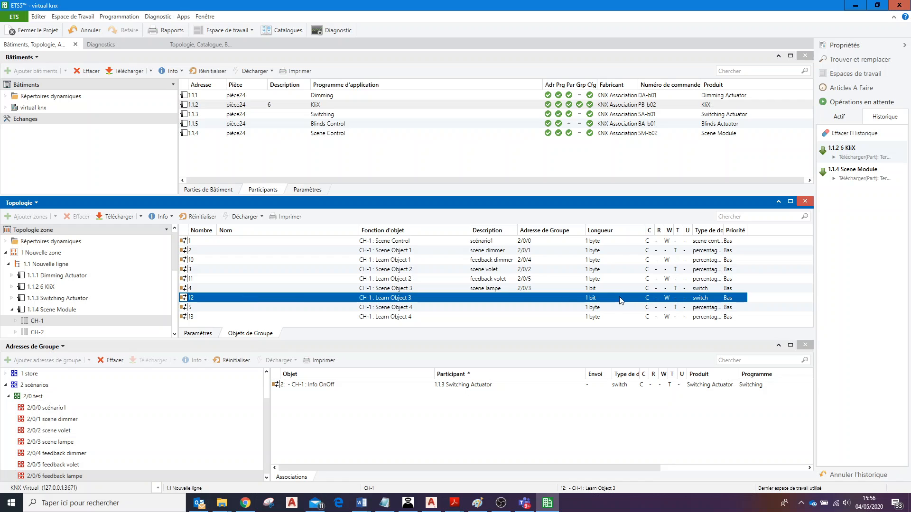
drag(189, 300, 295, 405)
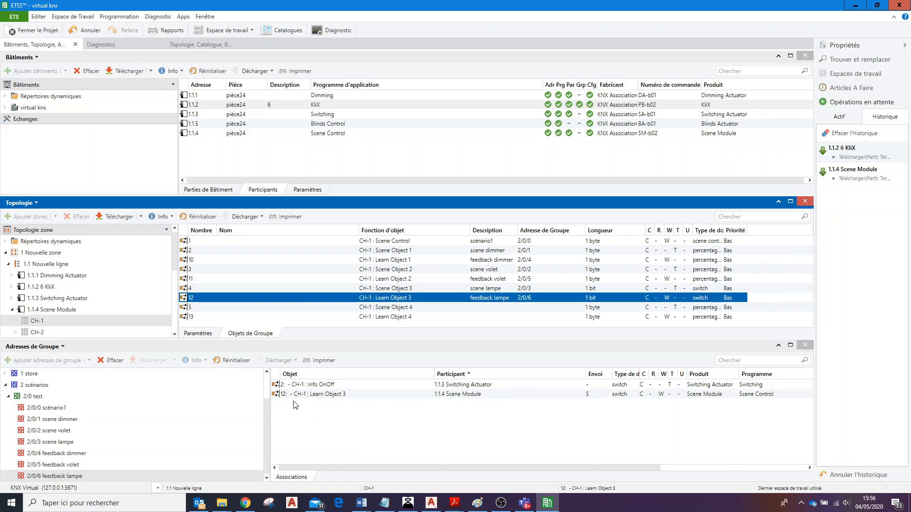
click(354, 421)
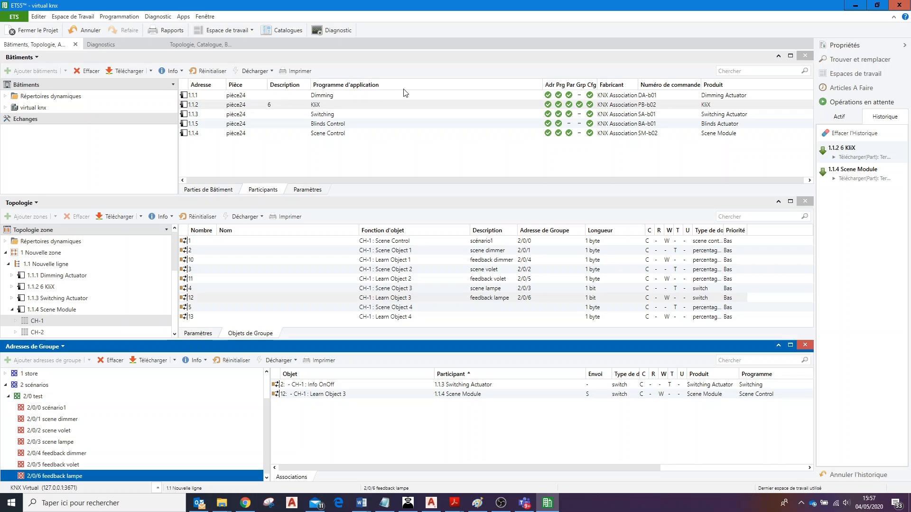
Run a partial download for all devices in the room pièce24 of the virtual knx building.
click(5, 108)
click(9, 120)
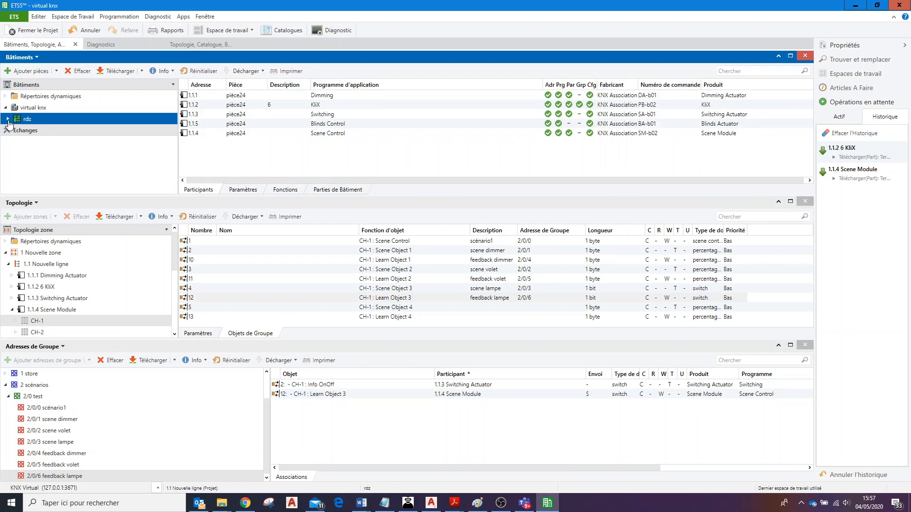
click(8, 120)
click(36, 132)
right_click(37, 135)
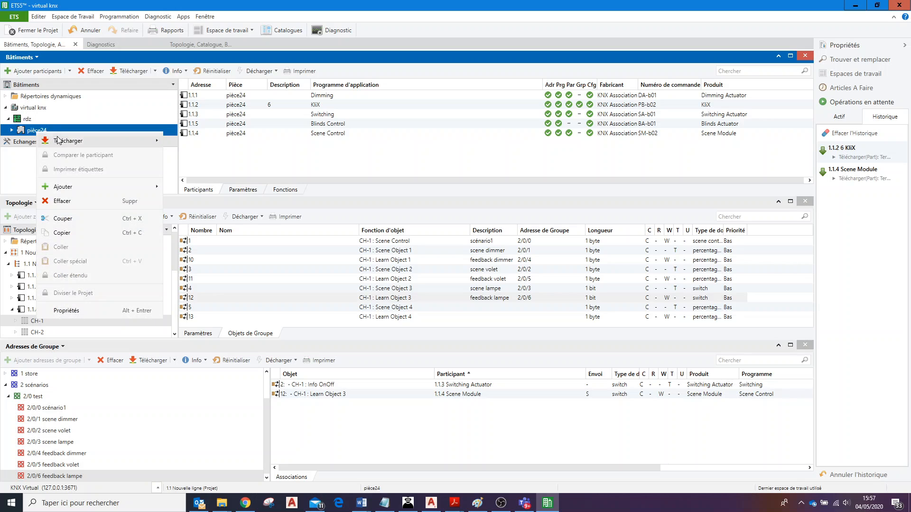
mouse_move(112, 140)
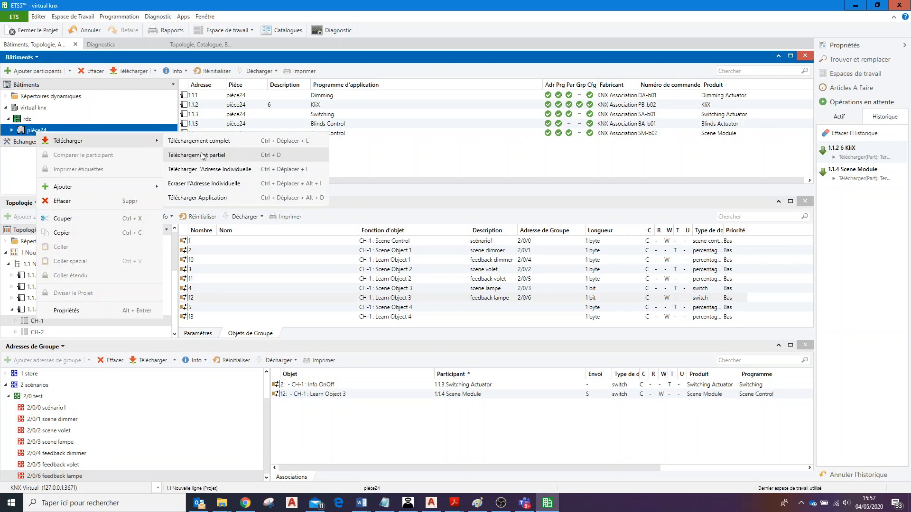
click(203, 156)
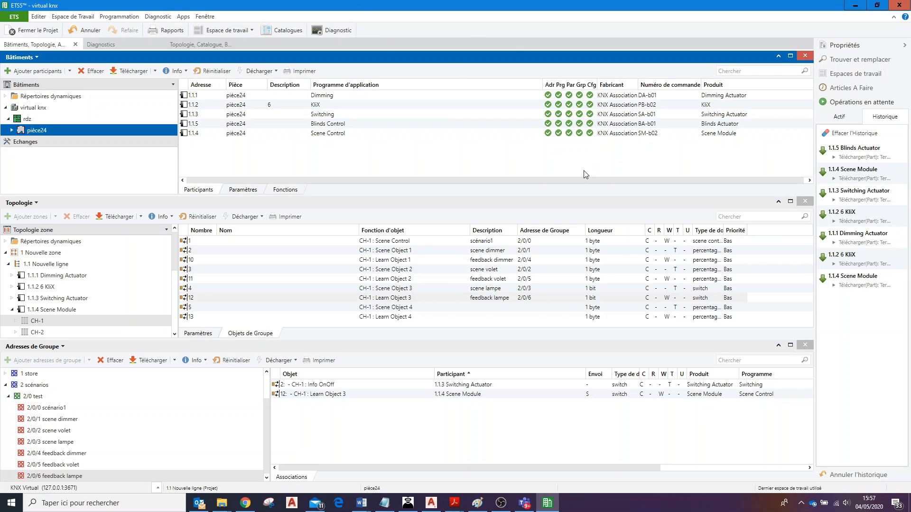
Switch to KNX Virtual and set a ch1 test state with the lamp on, the dimmable lamp partly dimmed and the blind lowered about halfway.
click(408, 504)
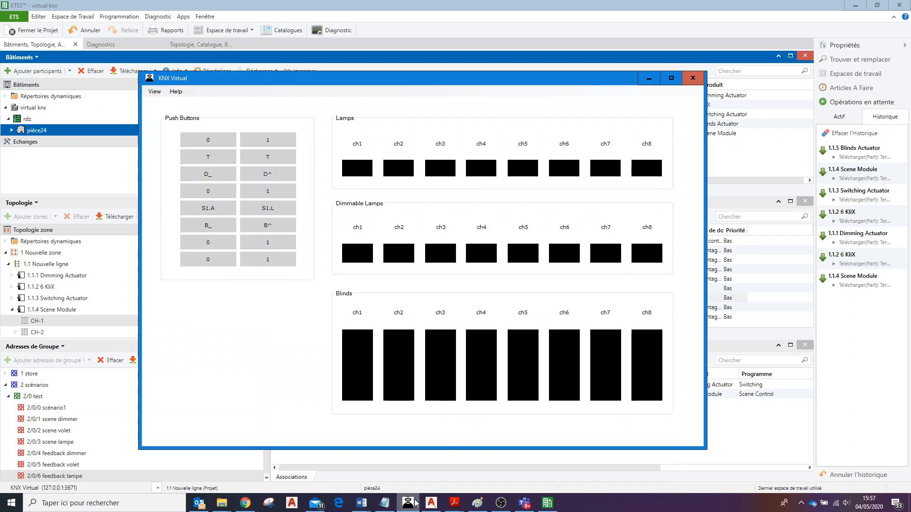
click(268, 141)
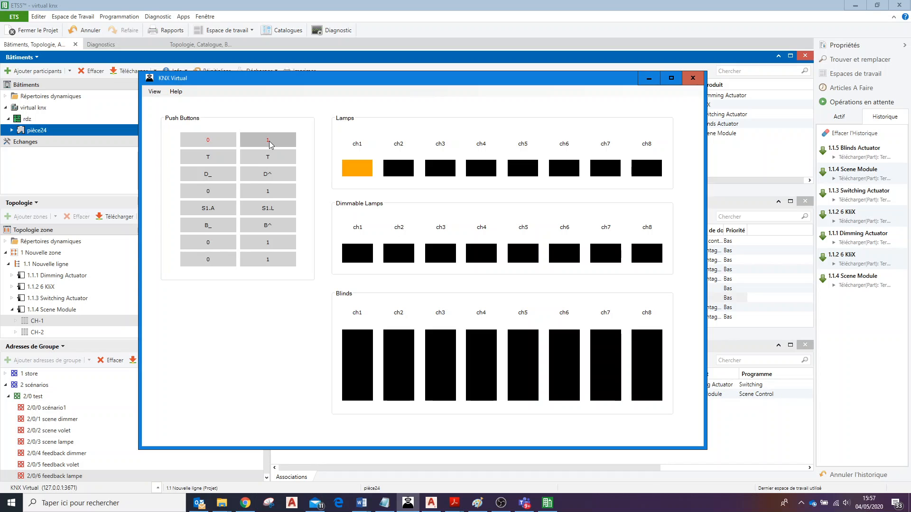
click(268, 175)
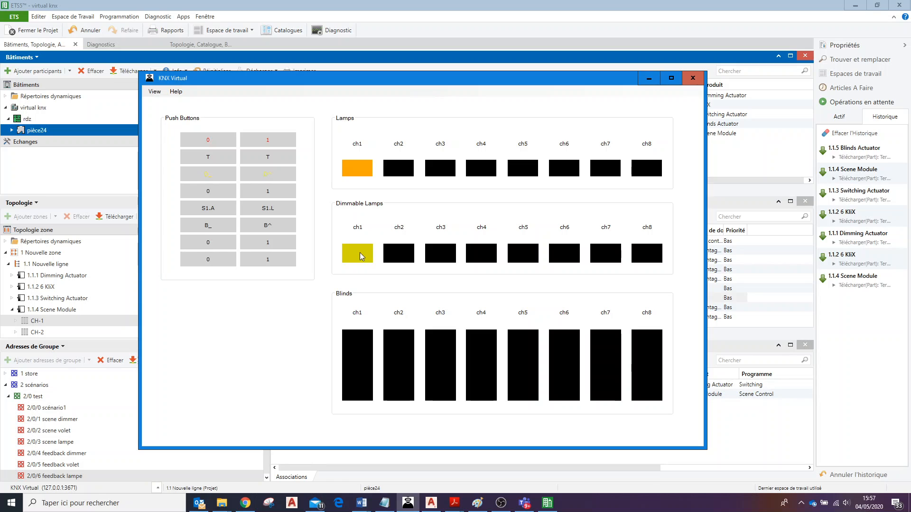
click(209, 179)
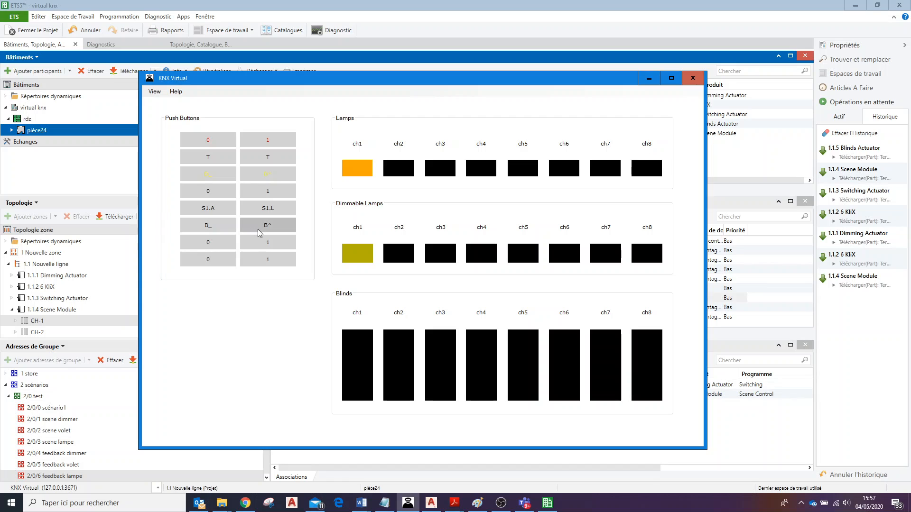
click(211, 230)
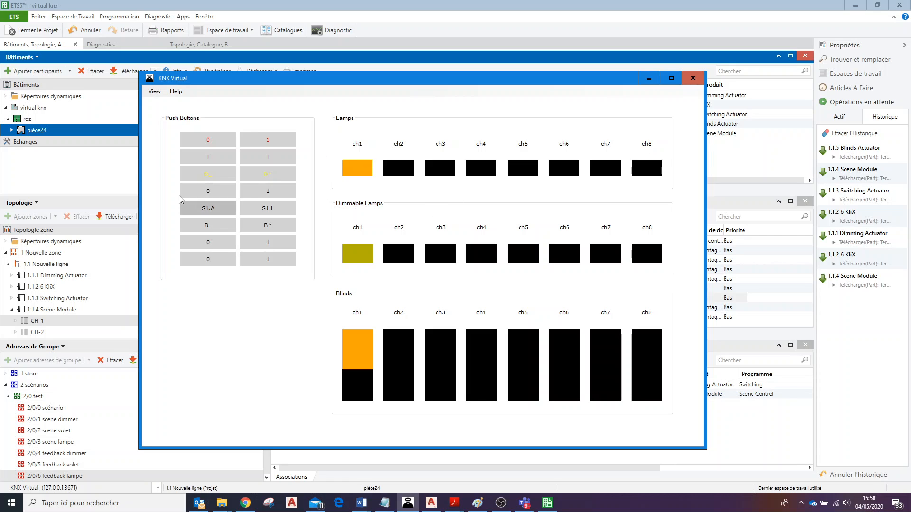
Test recalling scene S1 before and after setting ch1 to lamp on, dimmable lamp partly lit and blind about one-third lowered.
click(210, 209)
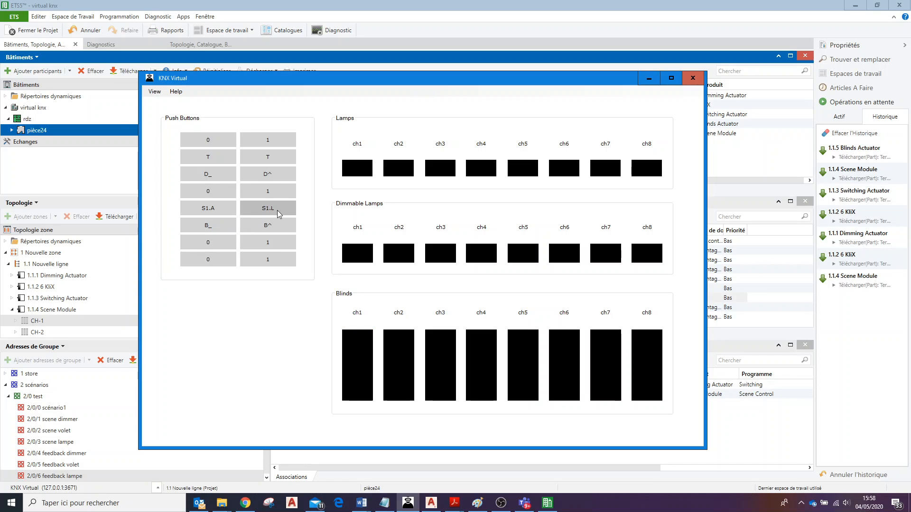
click(209, 227)
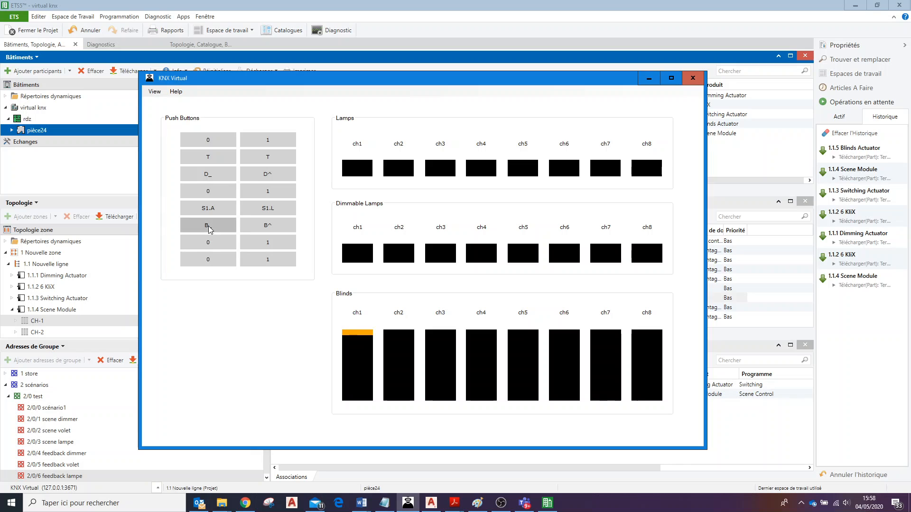
click(254, 175)
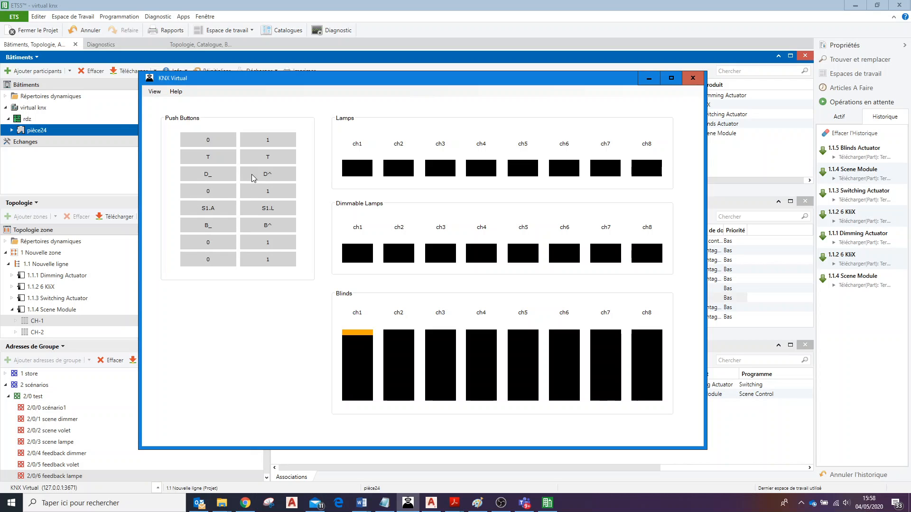
click(261, 178)
click(267, 174)
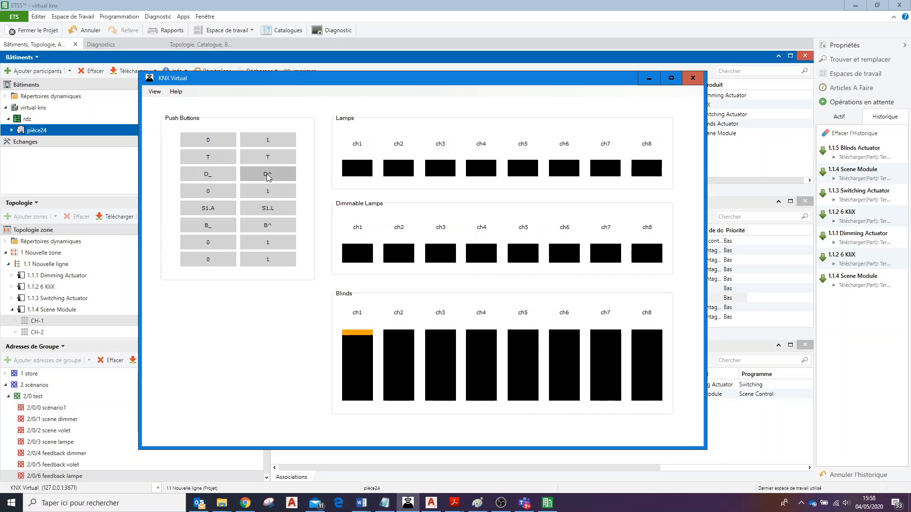
click(265, 141)
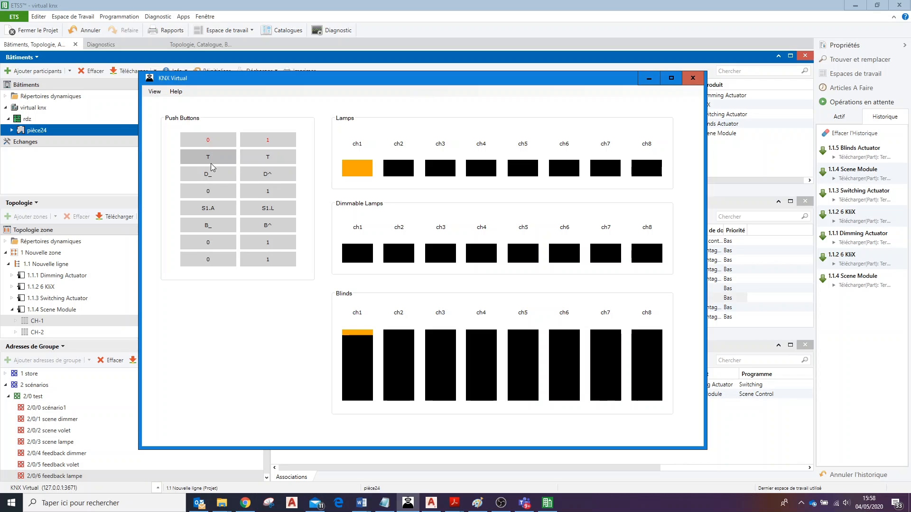
click(220, 233)
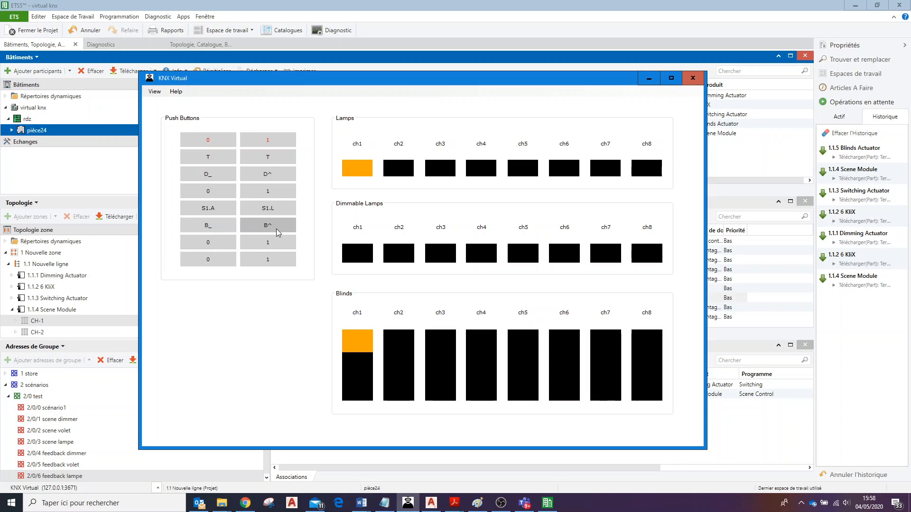
click(279, 176)
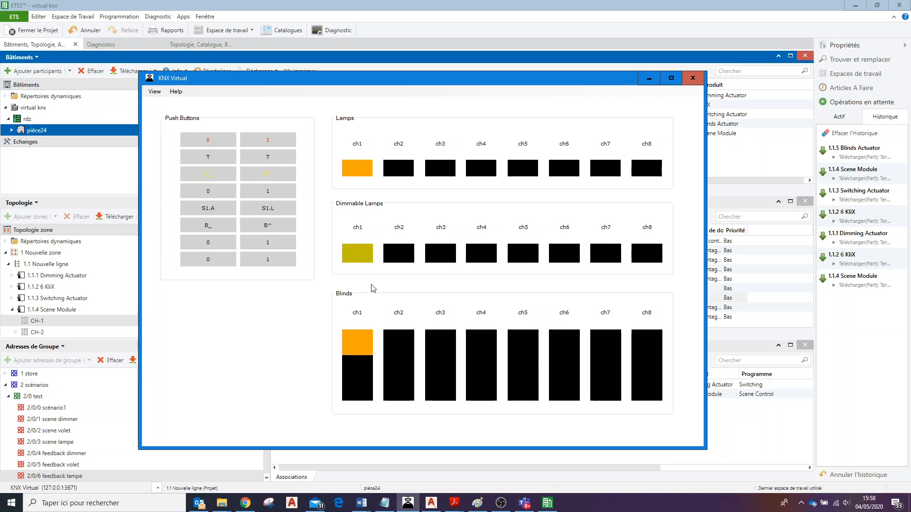
click(207, 211)
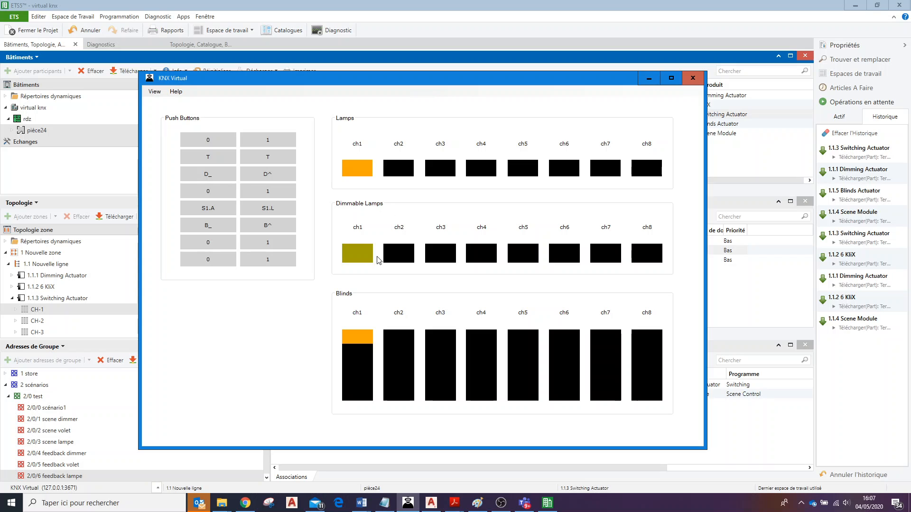
Set the ch1 dimmable lamp to a partly dimmed level and lower the ch1 blind to about halfway.
click(210, 171)
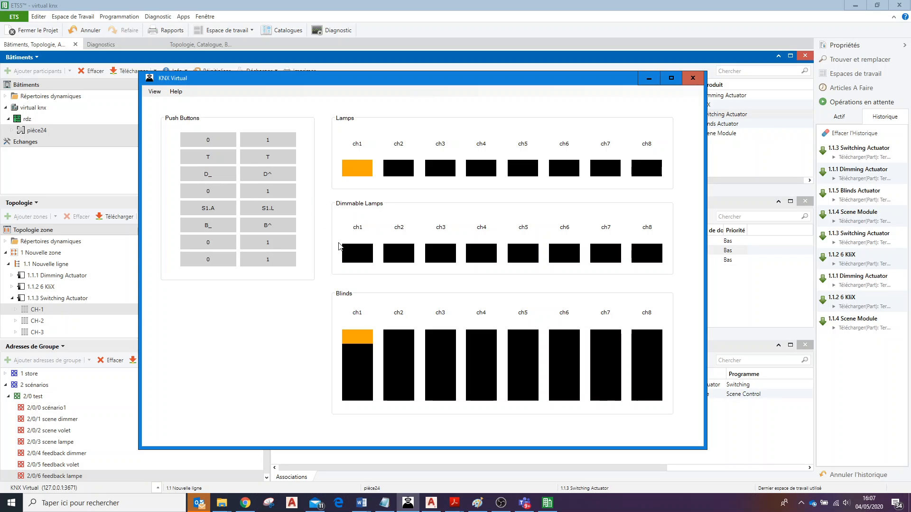
click(266, 179)
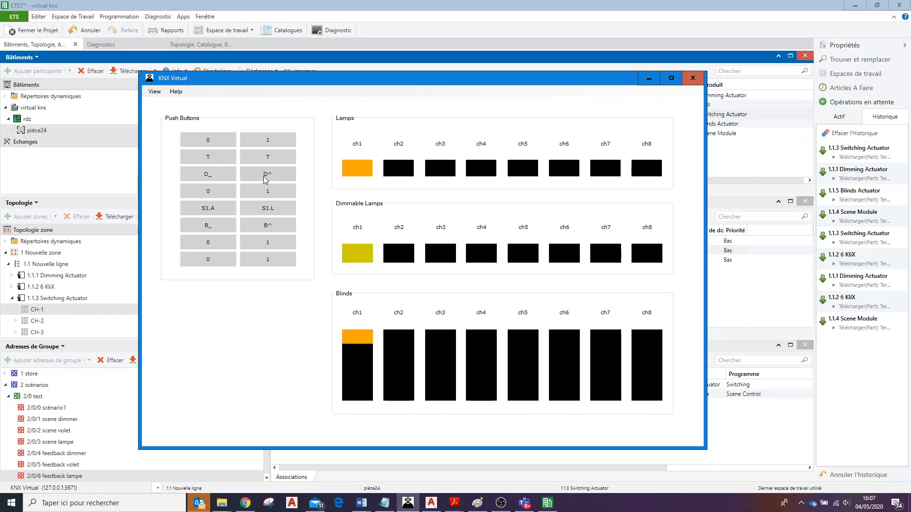
click(219, 177)
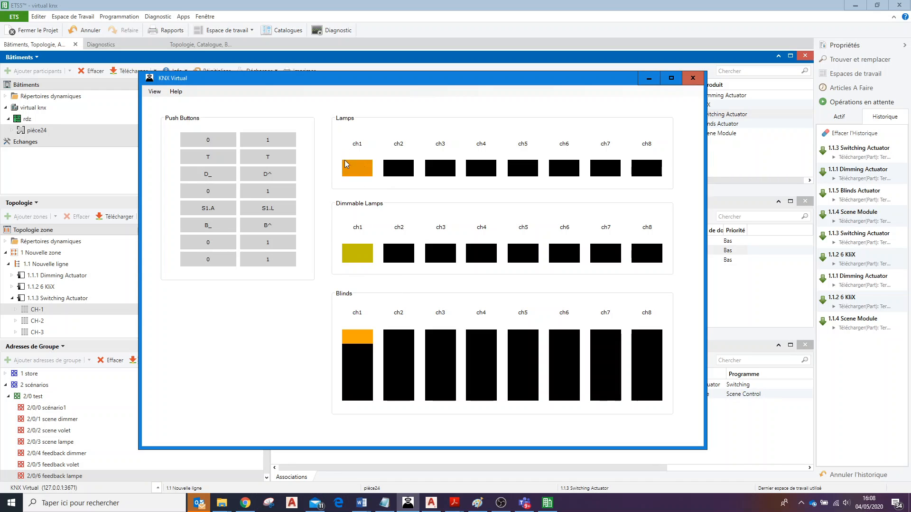
click(220, 228)
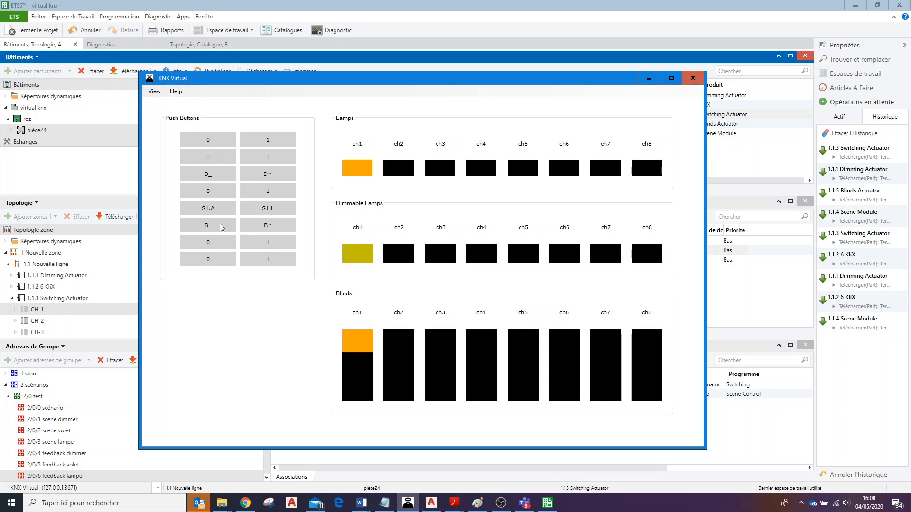
click(220, 227)
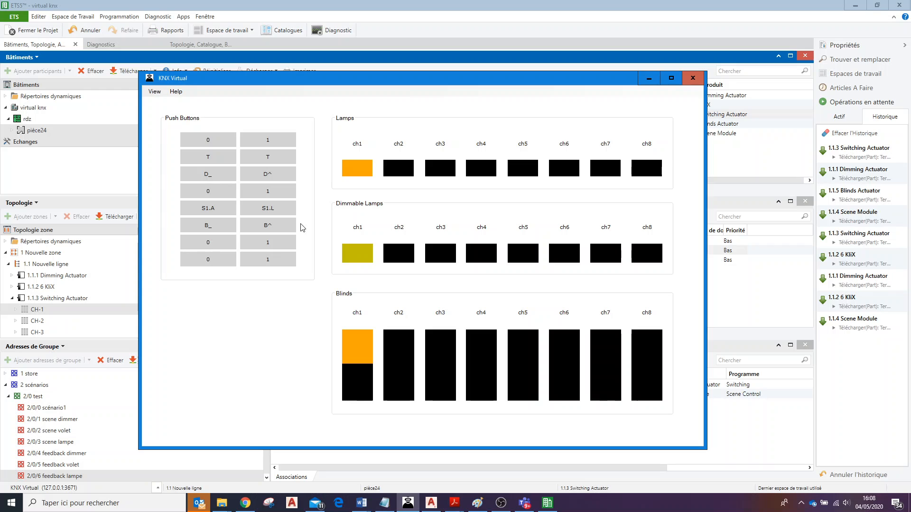
Store the current ch1 lamp, dimmer and blind state as scene S1 with the learn function.
click(272, 210)
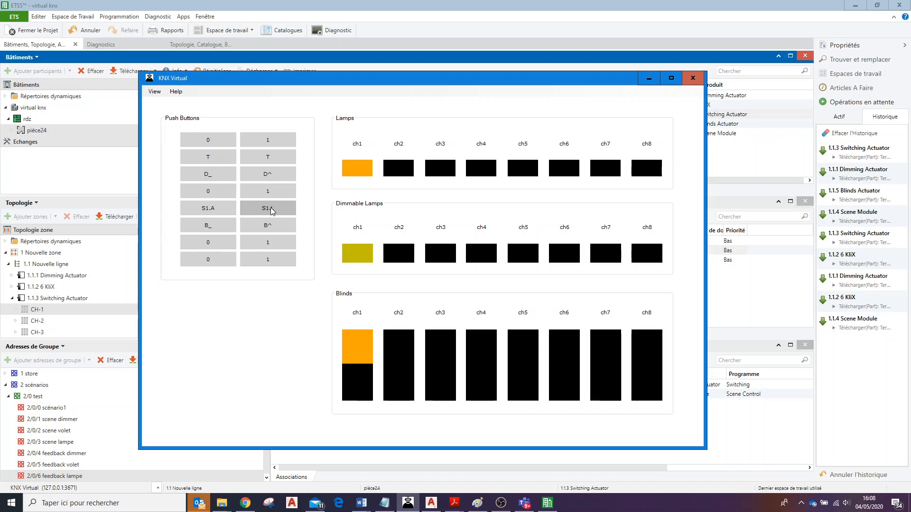
click(271, 208)
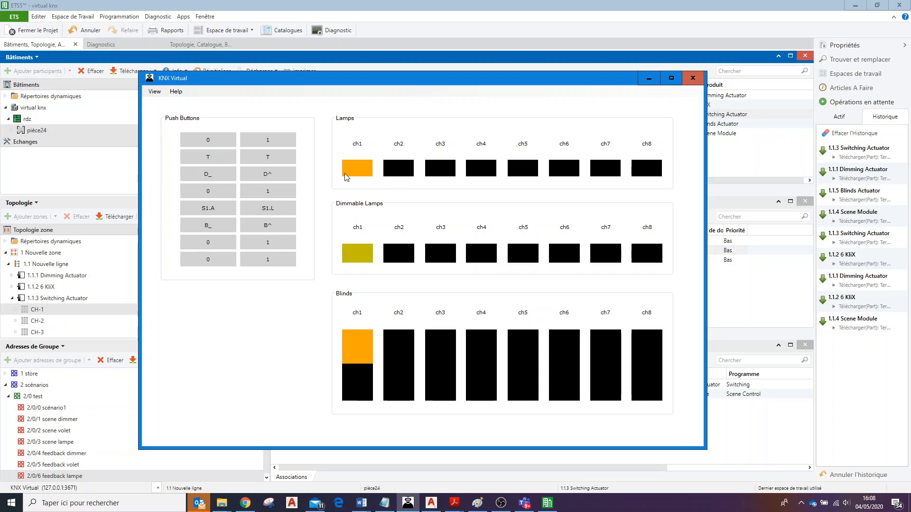
click(271, 209)
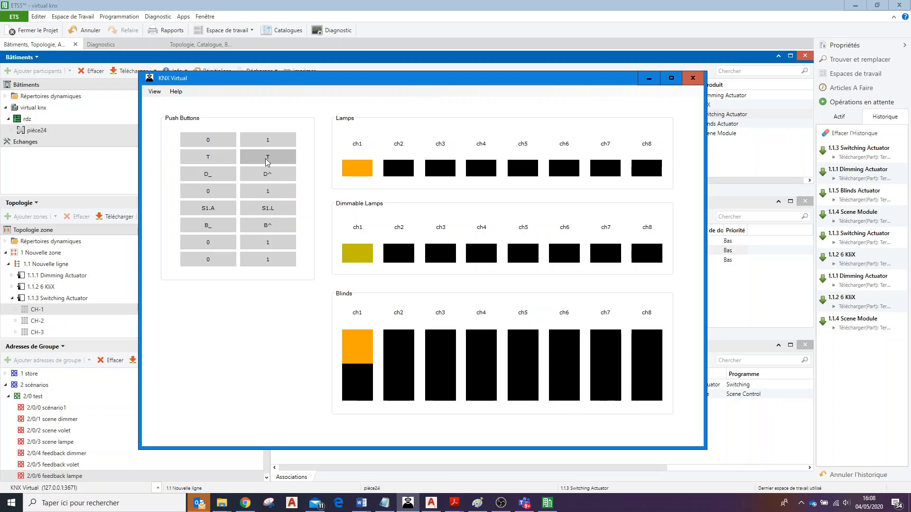
Switch off both ch1 lamps and fully raise the ch1 blind, and recall the stored scene S1.
click(208, 174)
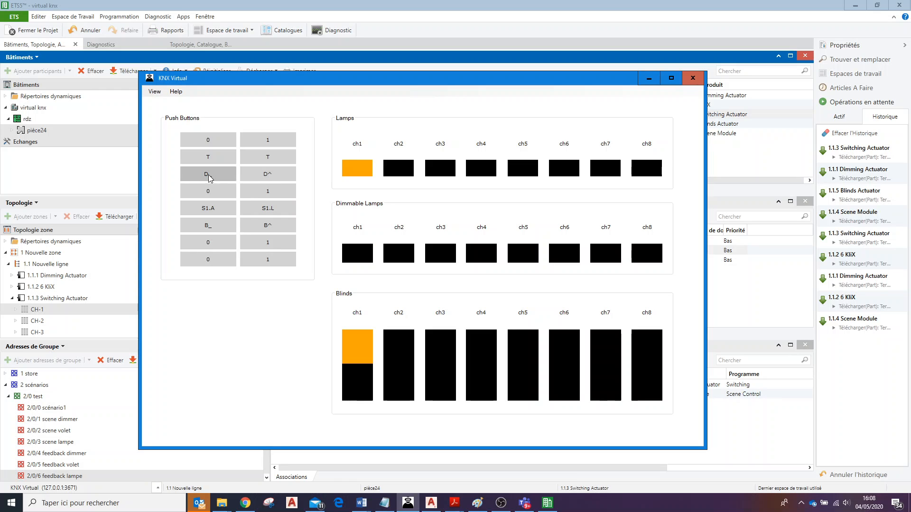
click(199, 144)
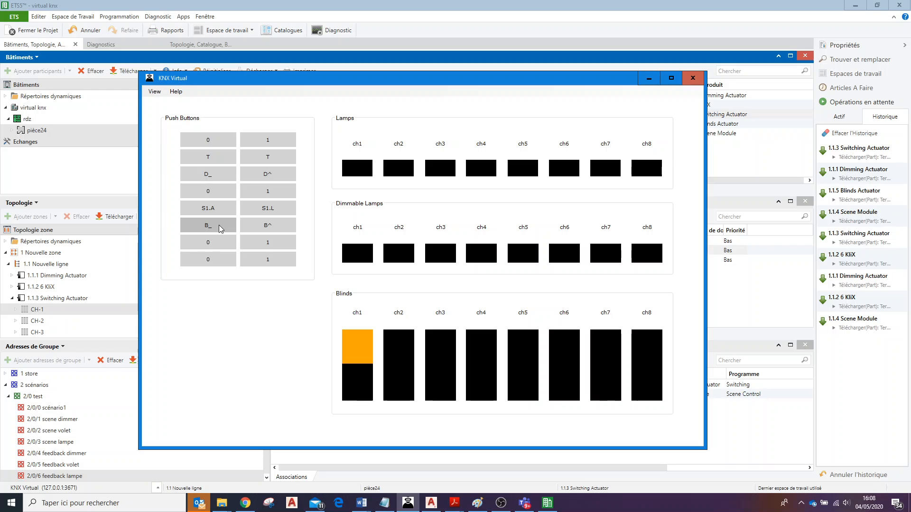
click(261, 228)
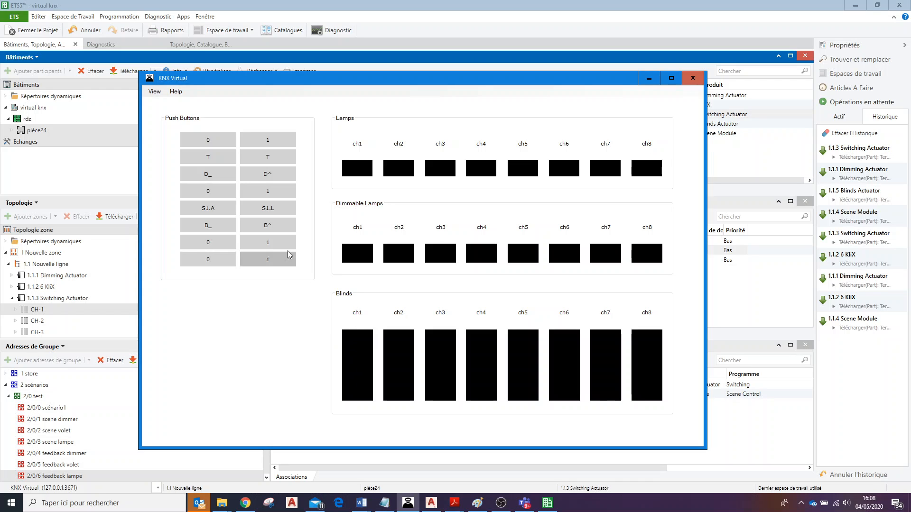
click(207, 213)
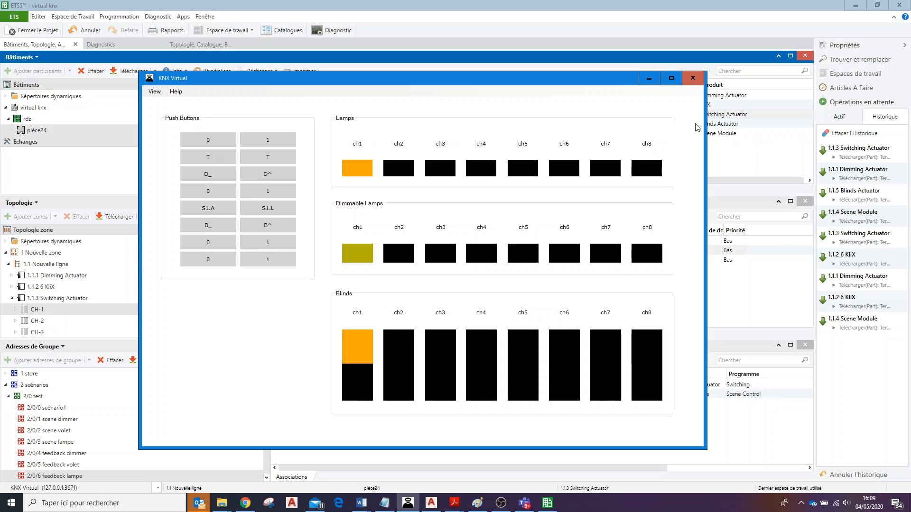
Return to ETS5 and inspect the group address assignment of the Switching Actuator's CH-1 Info OnOff object.
click(647, 77)
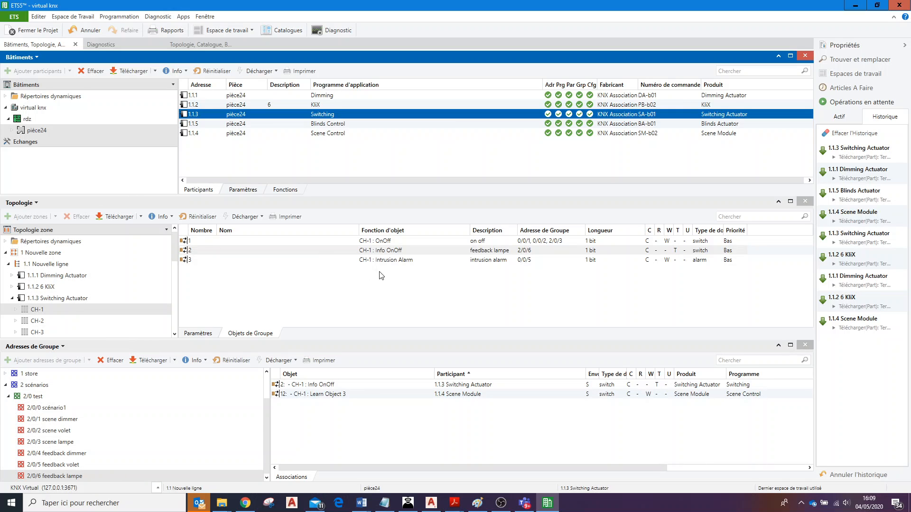
click(429, 252)
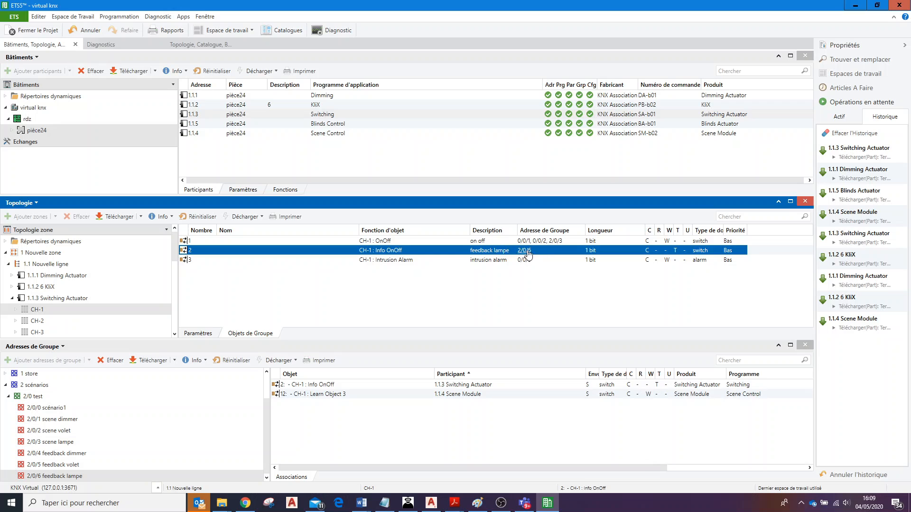
mouse_move(531, 256)
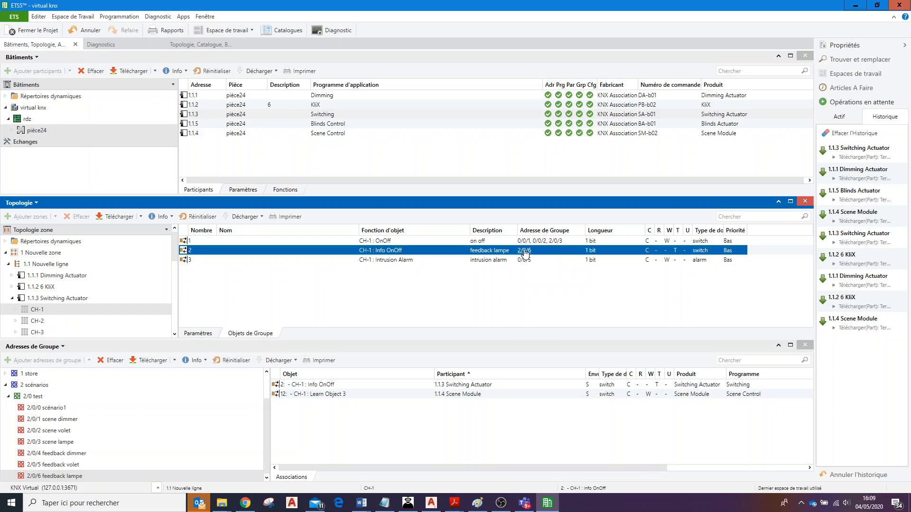